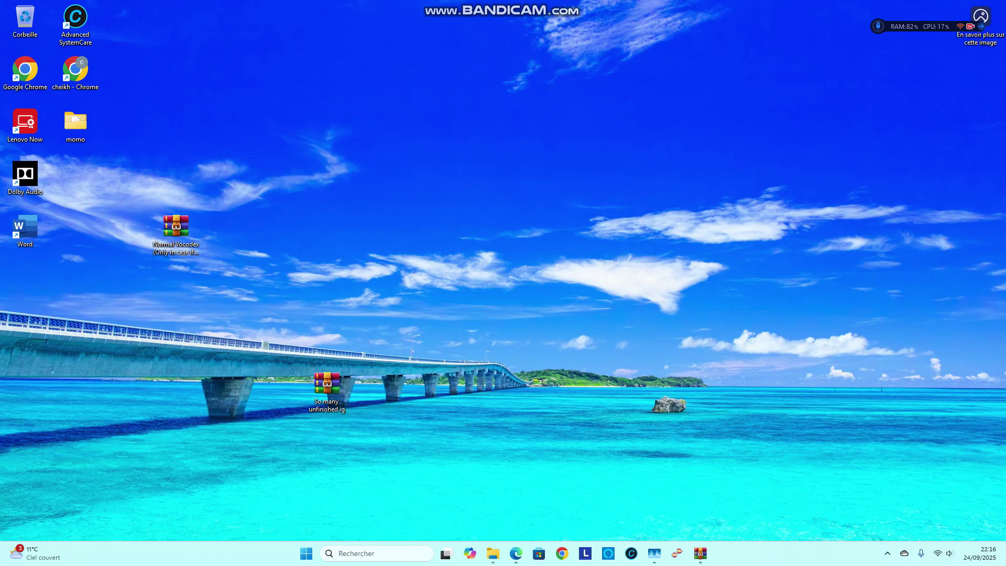
Check the browser's channel results, then open the Sytrus Carrier Tones zip in WinRAR.
{"action": "left_click", "coordinate": [516, 554]}
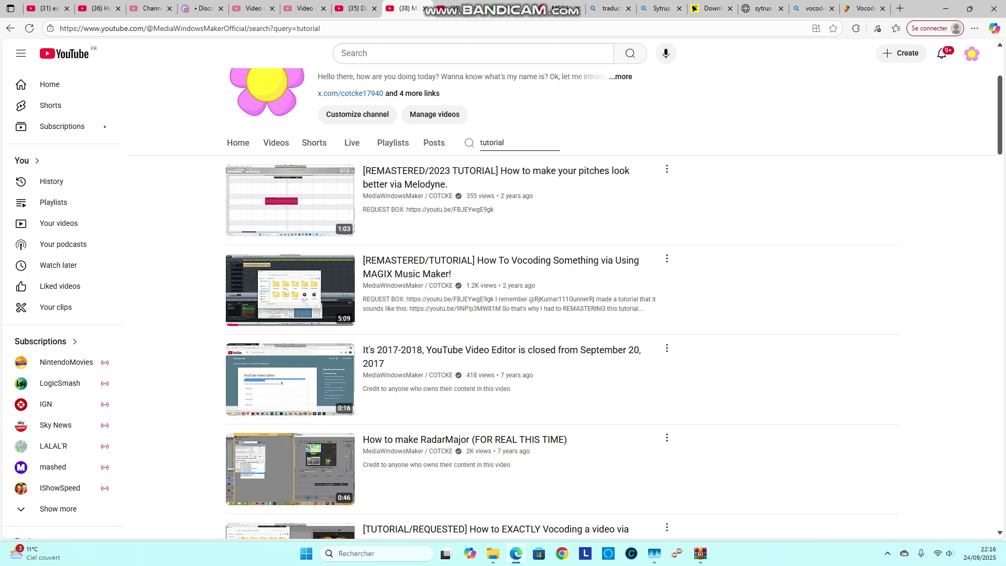
{"action": "scroll", "coordinate": [503, 314], "scroll_direction": "up", "scroll_amount": 1}
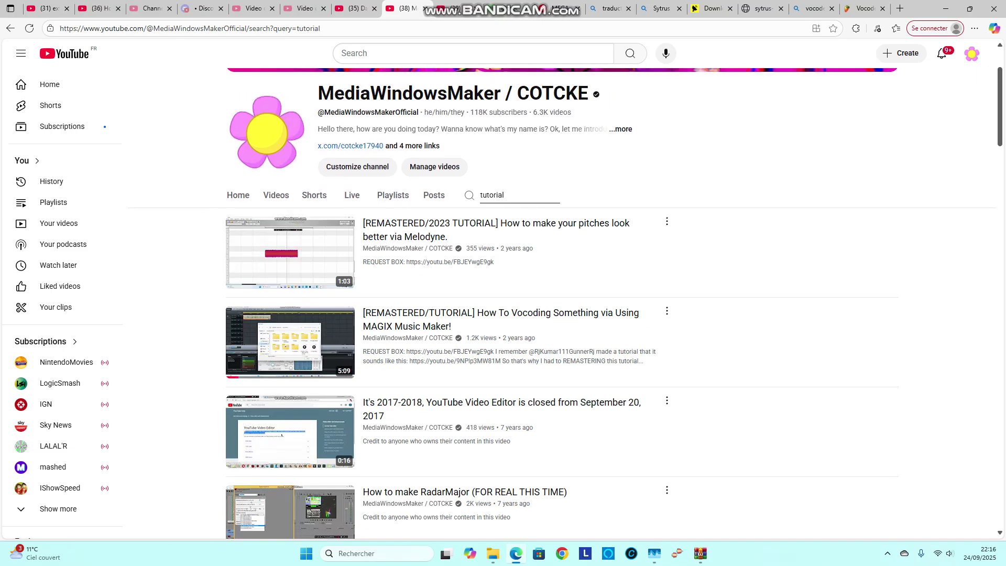
{"action": "scroll", "coordinate": [503, 314], "scroll_direction": "down", "scroll_amount": 1}
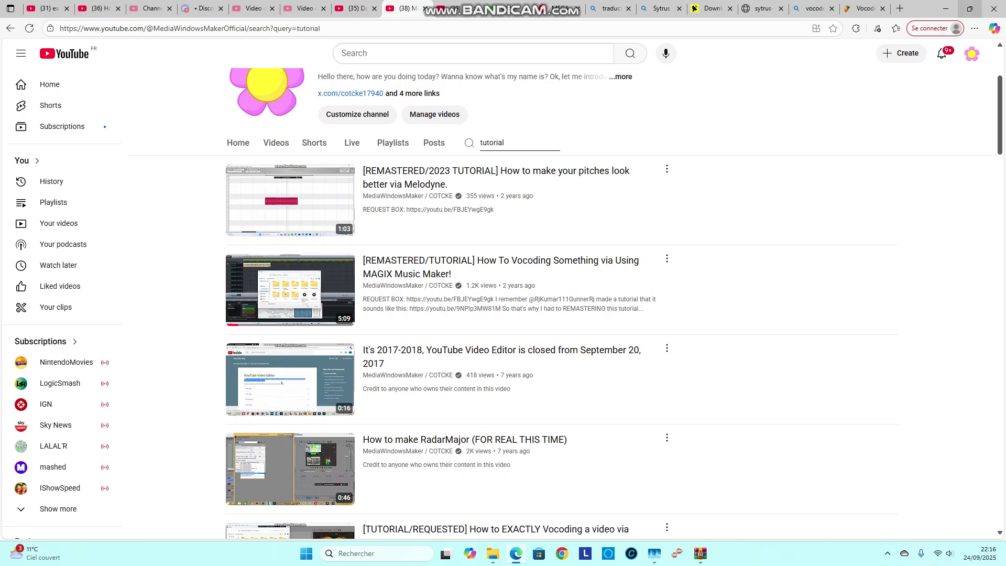
{"action": "left_click", "coordinate": [945, 8]}
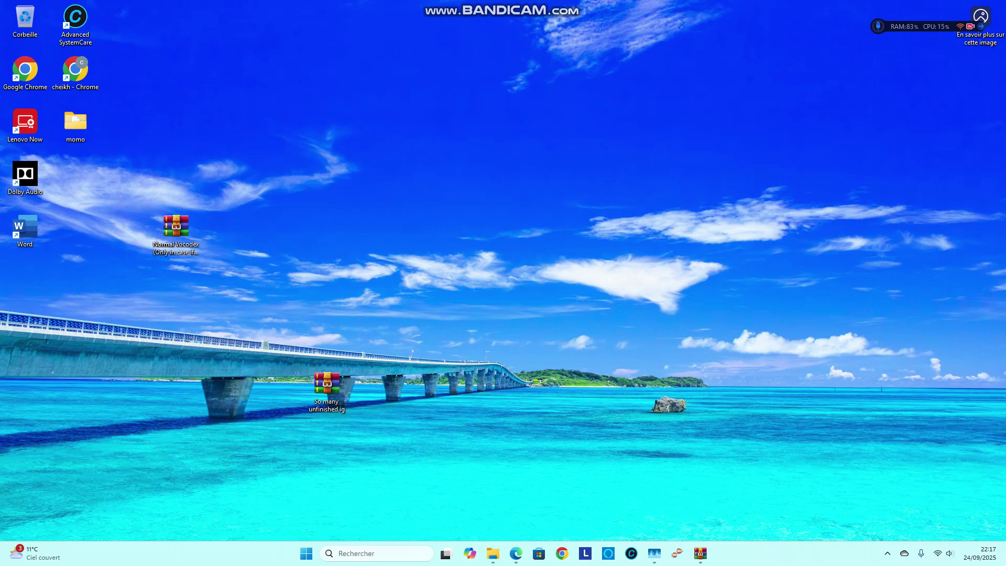
{"action": "left_click", "coordinate": [515, 553]}
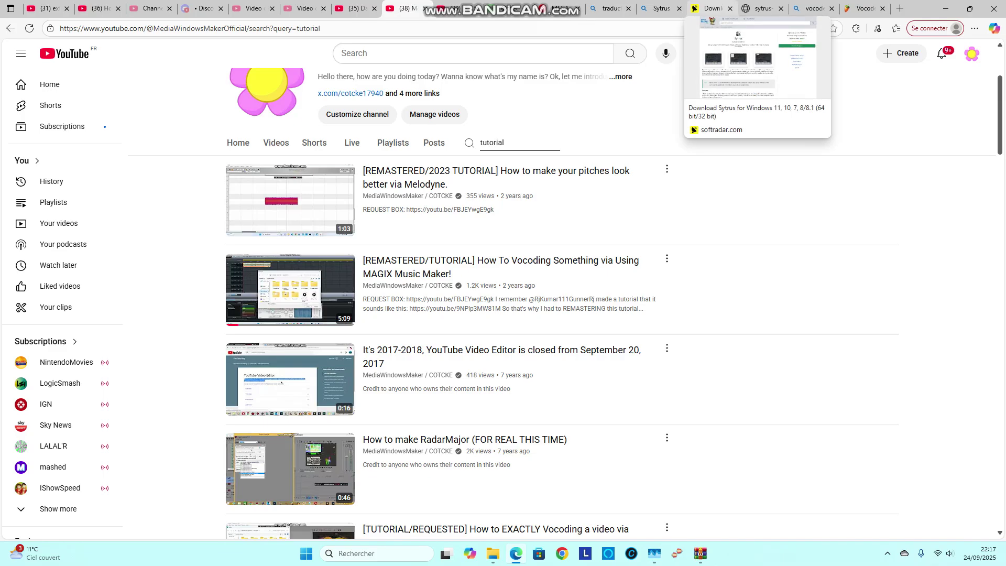
{"action": "left_click", "coordinate": [946, 8]}
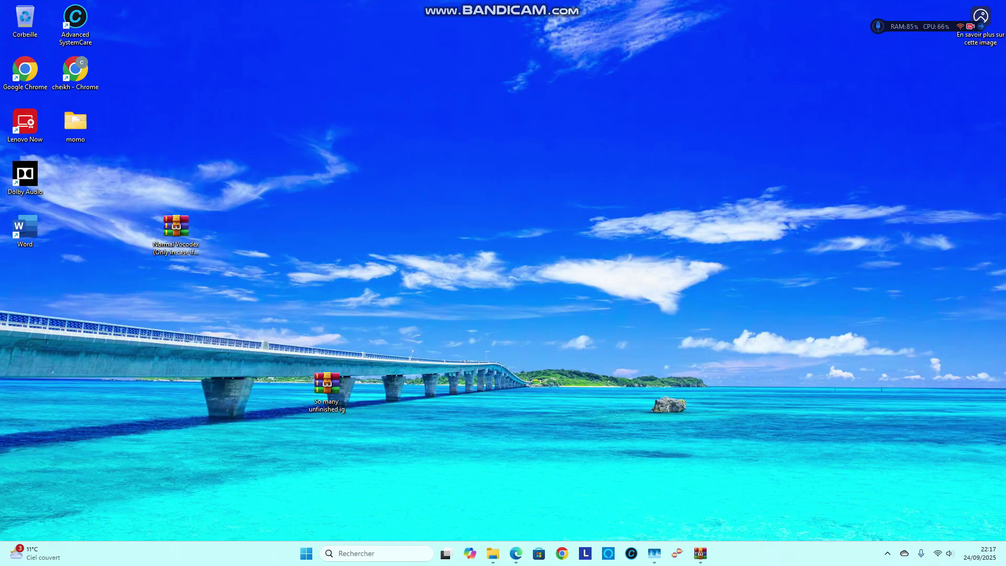
{"action": "left_click", "coordinate": [700, 553]}
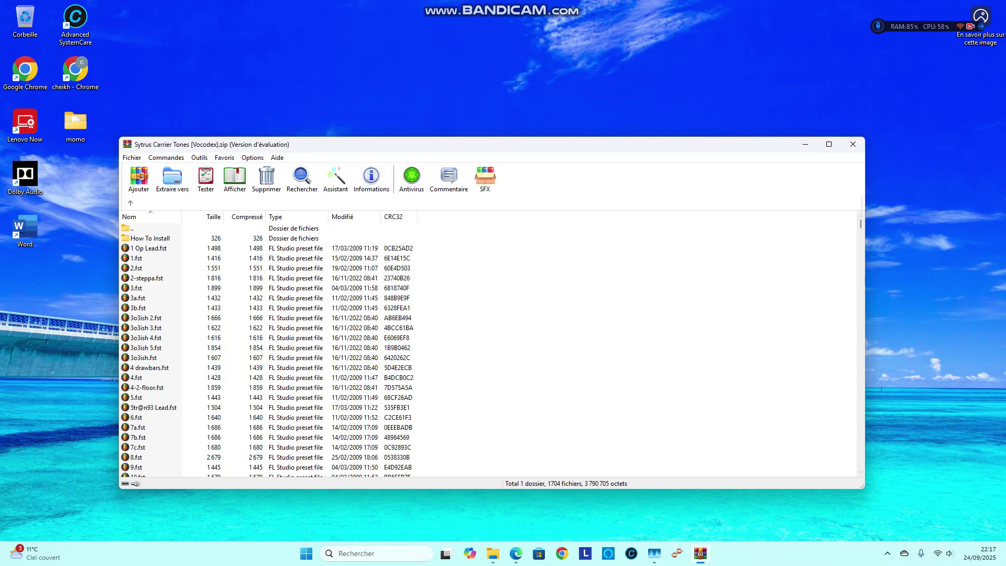
{"action": "mouse_move", "coordinate": [861, 225]}
{"action": "left_mouse_down"}
{"action": "mouse_move", "coordinate": [860, 463]}
{"action": "mouse_move", "coordinate": [860, 452]}
{"action": "left_mouse_up"}
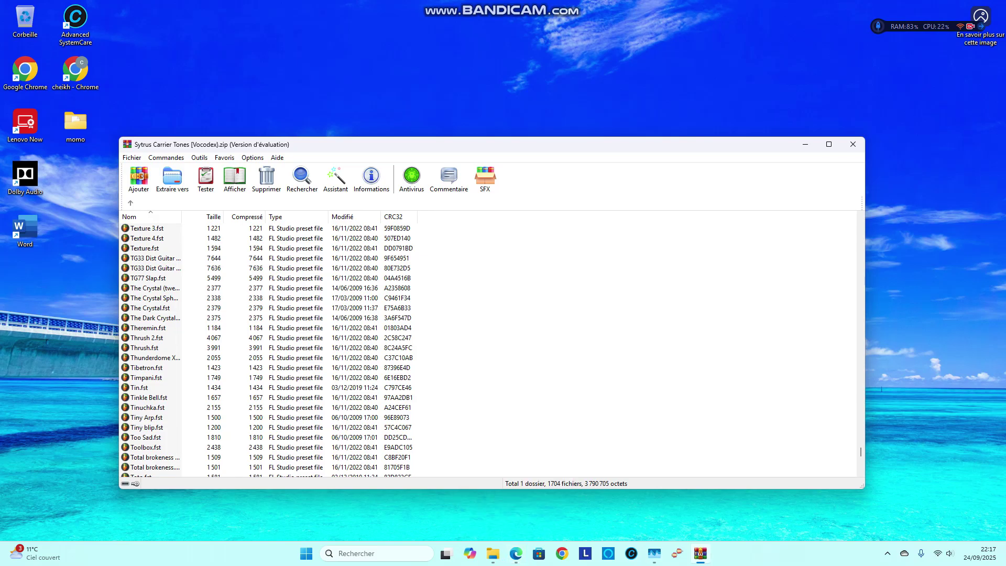
{"action": "left_click_drag", "start_coordinate": [860, 452], "coordinate": [861, 446]}
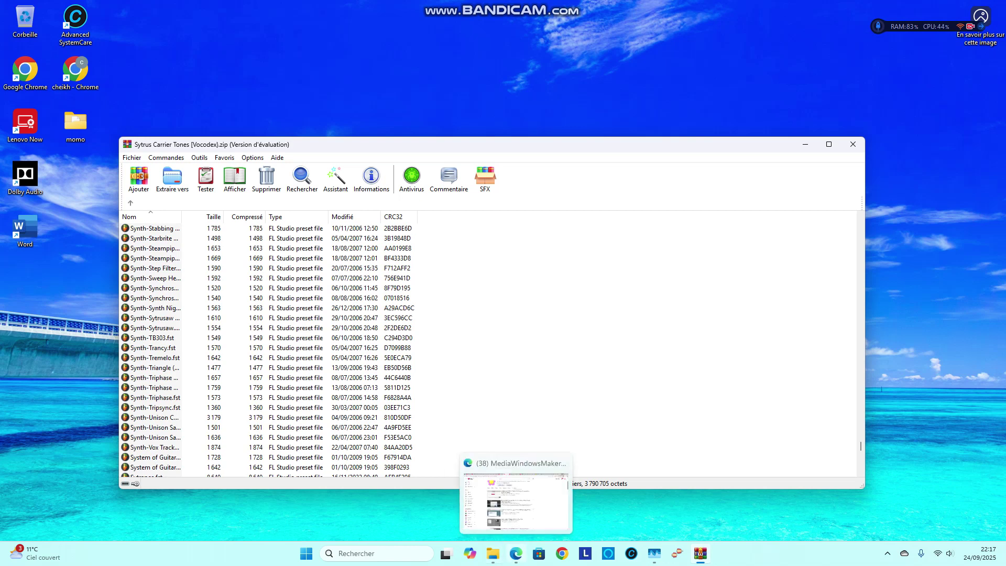
Check the MEGA presets tab, then show the Davidas Pro channel's Videos tab.
{"action": "left_click", "coordinate": [516, 502]}
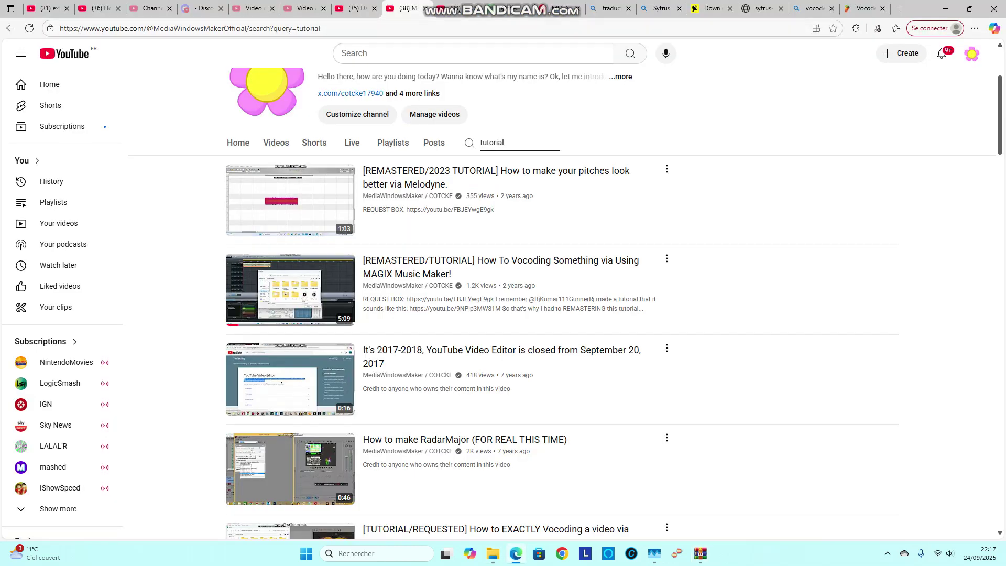
{"action": "left_click", "coordinate": [559, 8]}
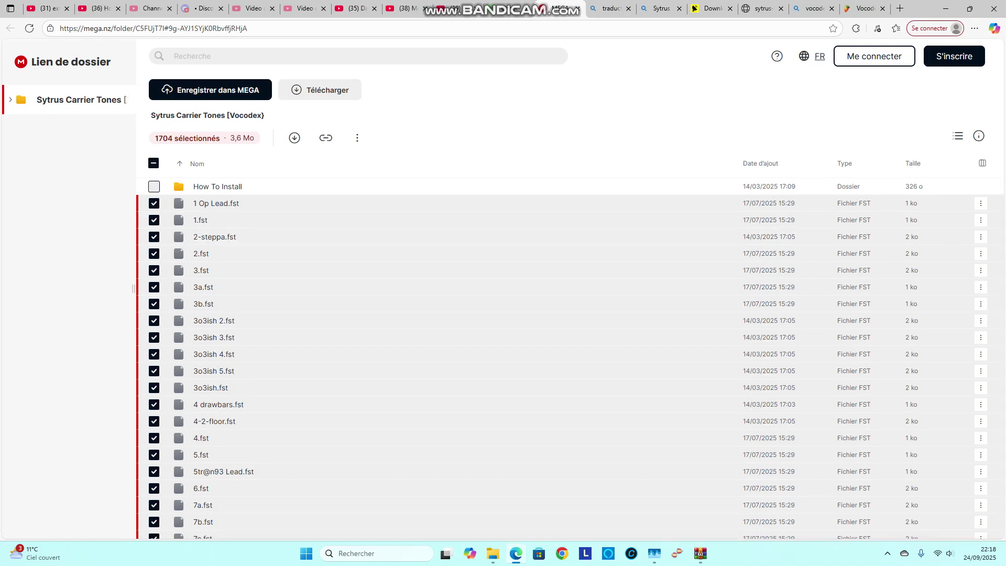
{"action": "left_click", "coordinate": [354, 9]}
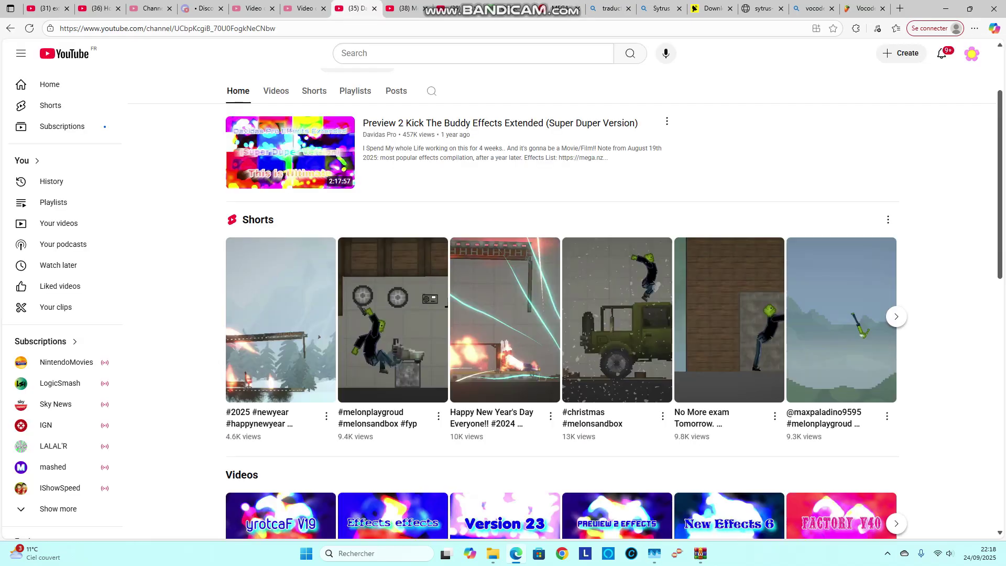
{"action": "scroll", "coordinate": [503, 314], "scroll_direction": "up", "scroll_amount": 1}
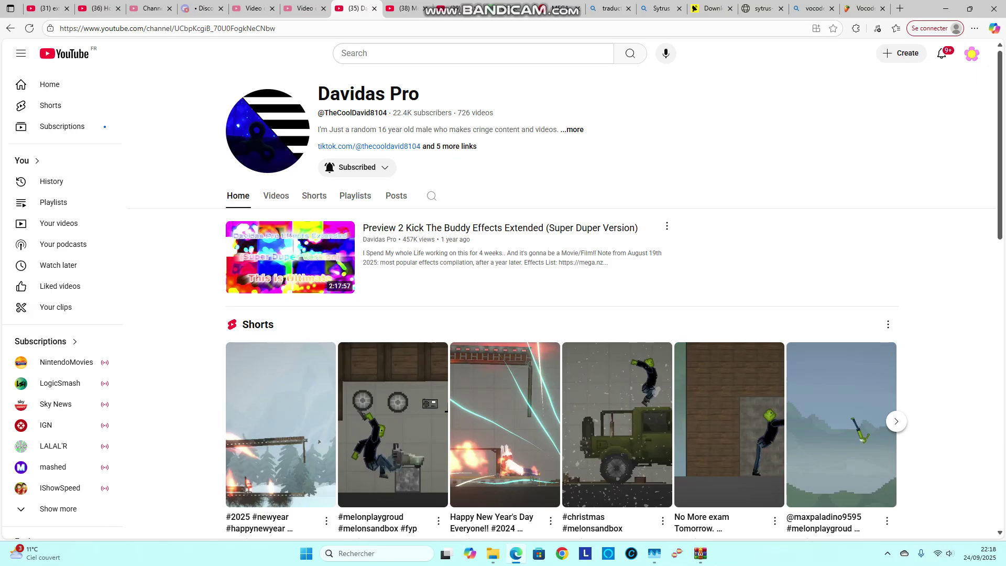
{"action": "left_click", "coordinate": [276, 196]}
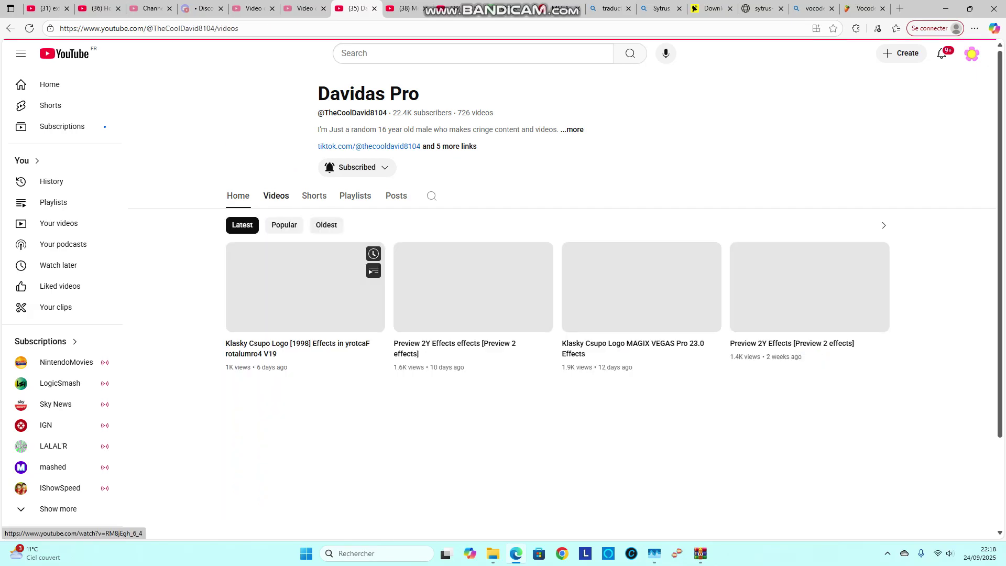
{"action": "scroll", "coordinate": [642, 369], "scroll_direction": "down", "scroll_amount": 3}
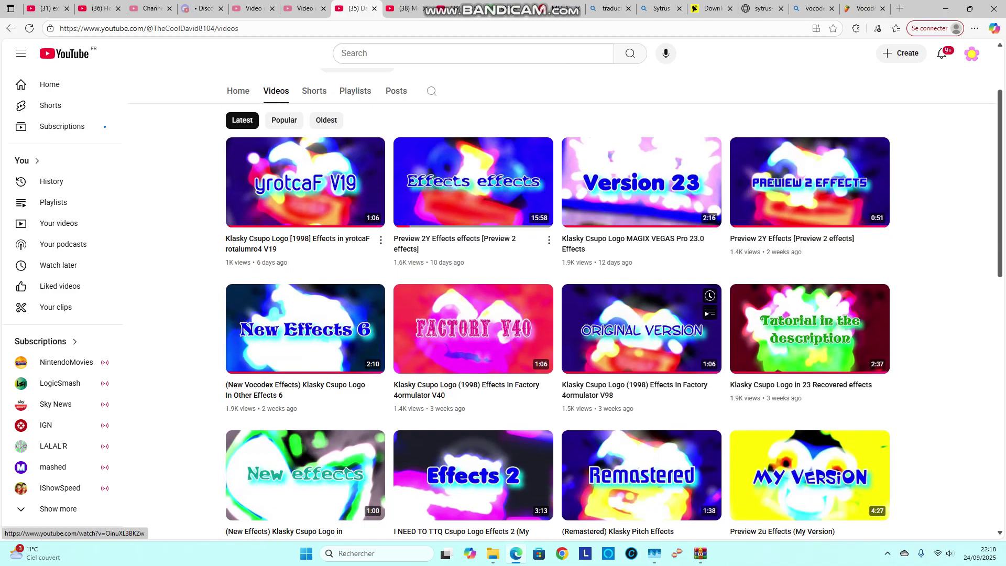
{"action": "scroll", "coordinate": [641, 328], "scroll_direction": "down", "scroll_amount": 3}
{"action": "scroll", "coordinate": [642, 328], "scroll_direction": "down", "scroll_amount": 2}
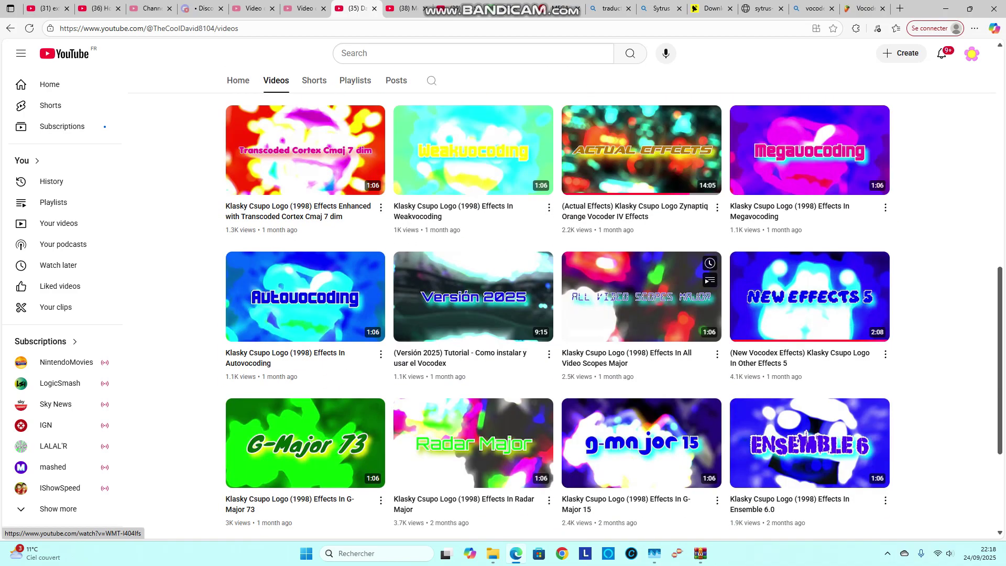
{"action": "scroll", "coordinate": [642, 329], "scroll_direction": "down", "scroll_amount": 2}
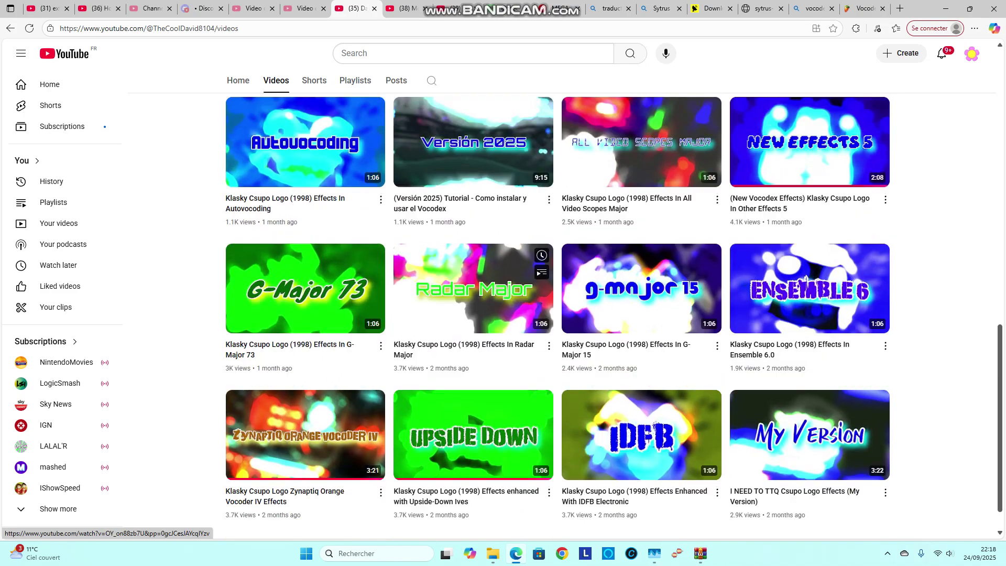
{"action": "scroll", "coordinate": [563, 513], "scroll_direction": "up", "scroll_amount": 3}
{"action": "scroll", "coordinate": [471, 460], "scroll_direction": "up", "scroll_amount": 3}
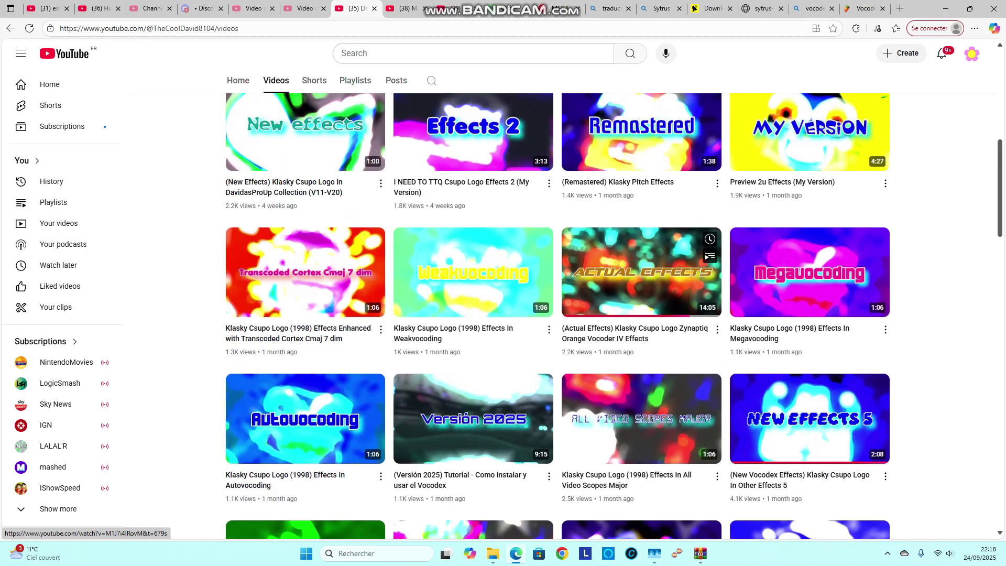
{"action": "scroll", "coordinate": [472, 460], "scroll_direction": "up", "scroll_amount": 3}
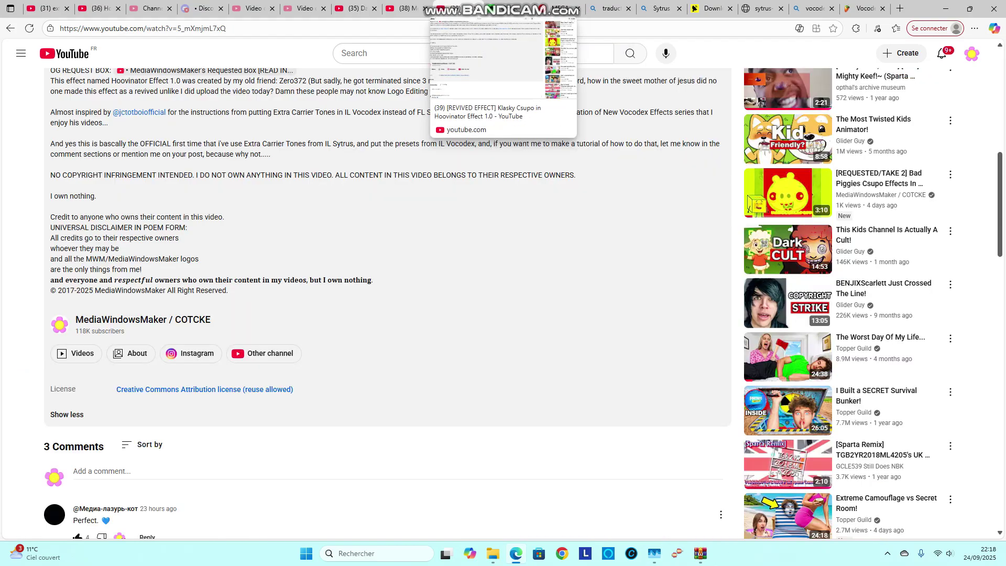
Highlight the tutorial sentence in the Hoovinator Effect description, then go to the 900 Carrier Tones video.
{"action": "left_click", "coordinate": [452, 9]}
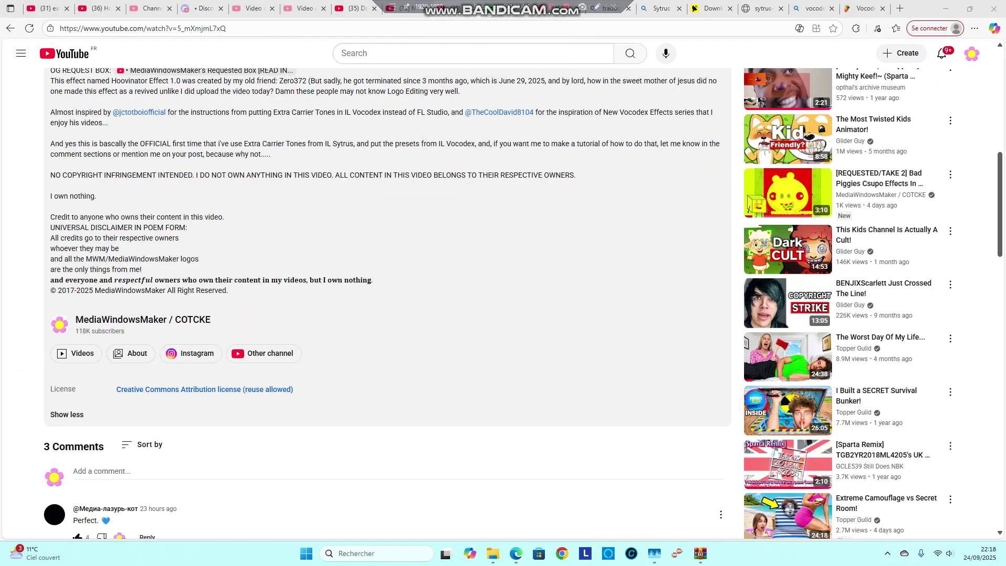
{"action": "scroll", "coordinate": [388, 299], "scroll_direction": "up", "scroll_amount": 1}
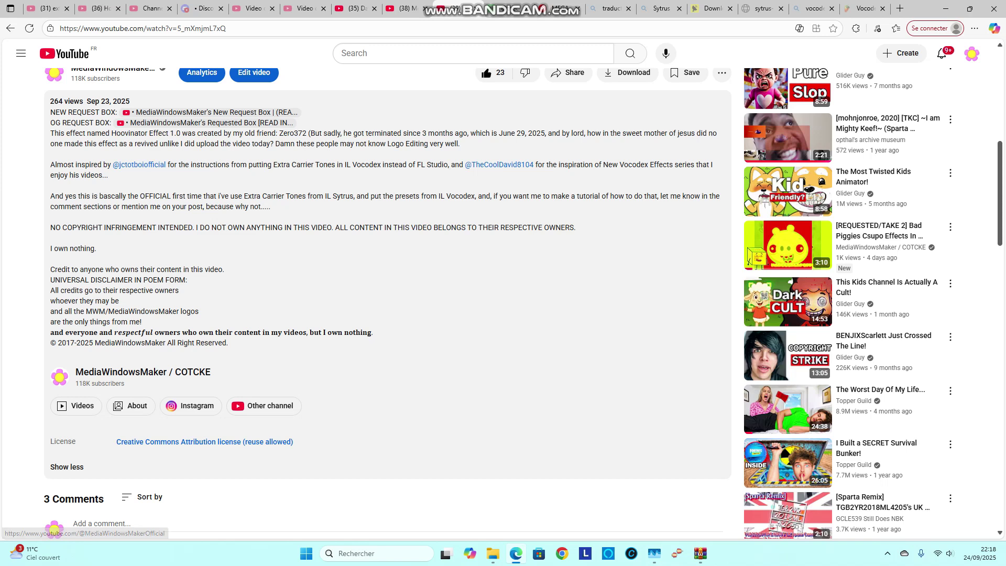
{"action": "left_click_drag", "start_coordinate": [495, 196], "coordinate": [599, 195]}
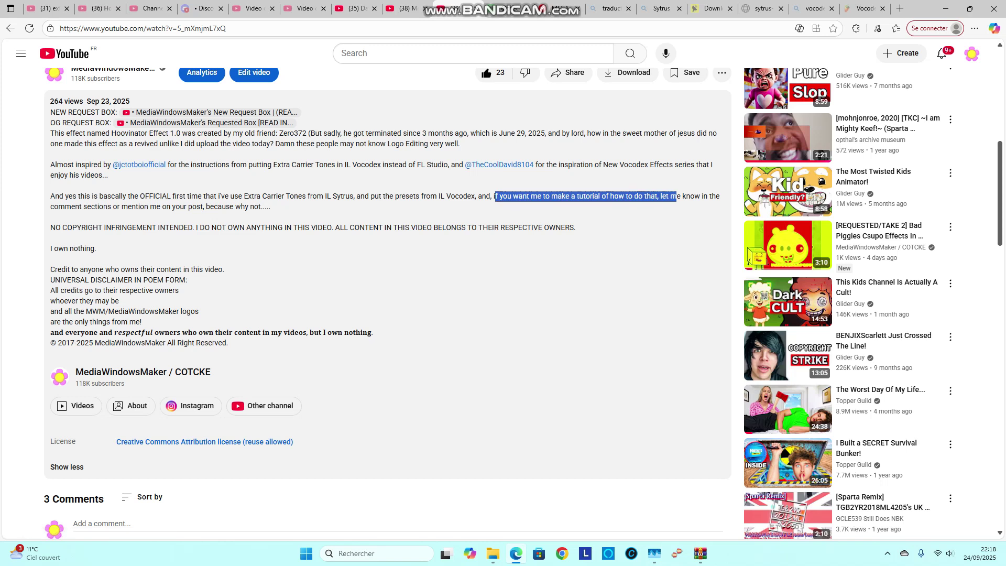
{"action": "mouse_move", "coordinate": [599, 196]}
{"action": "left_mouse_down"}
{"action": "mouse_move", "coordinate": [235, 207]}
{"action": "mouse_move", "coordinate": [271, 207]}
{"action": "left_mouse_up"}
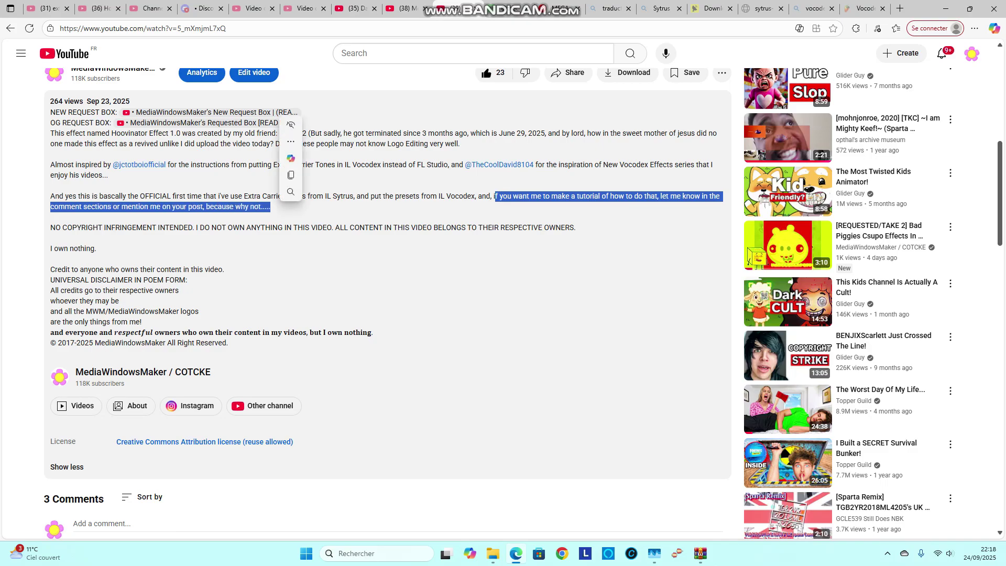
{"action": "left_click", "coordinate": [270, 207]}
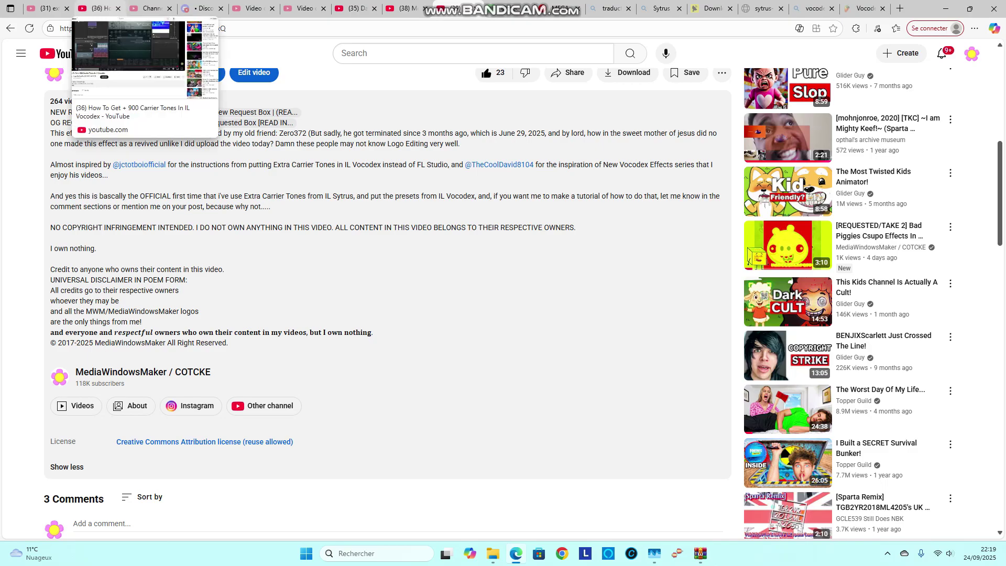
{"action": "left_click", "coordinate": [99, 9]}
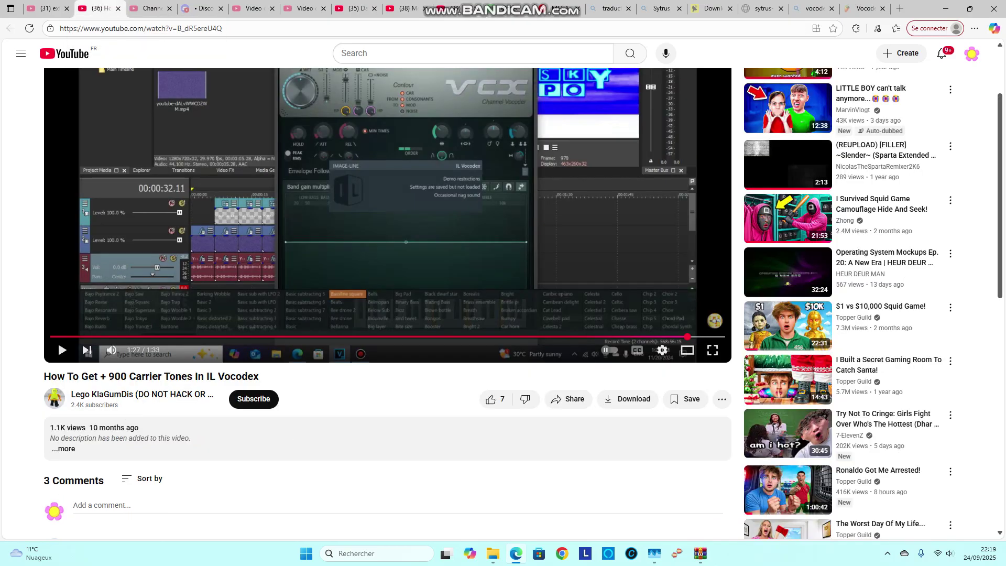
{"action": "scroll", "coordinate": [385, 315], "scroll_direction": "down", "scroll_amount": 1}
Expand the tutorial's description, start playback and skip a few seconds ahead.
{"action": "left_click", "coordinate": [63, 398]}
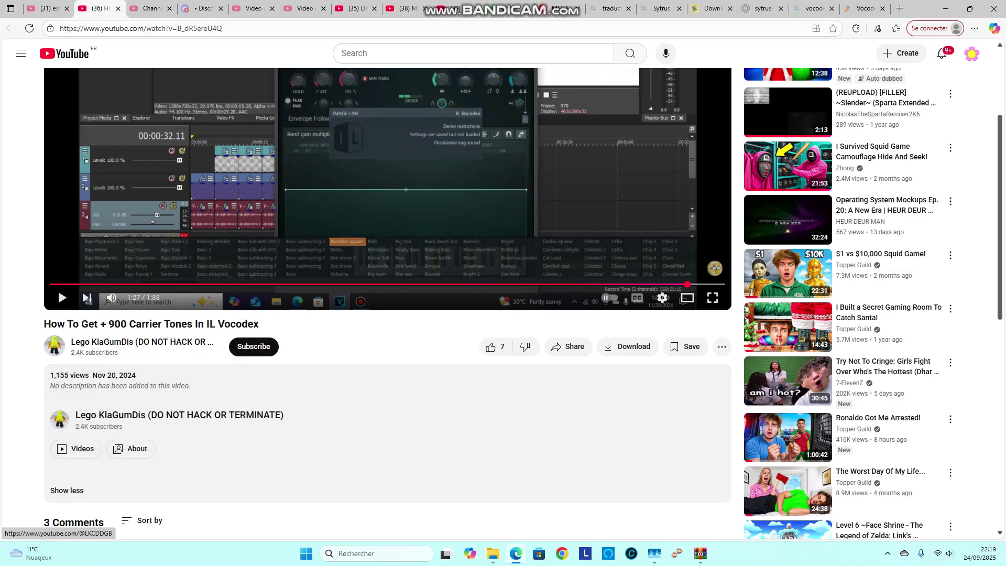
{"action": "scroll", "coordinate": [504, 303], "scroll_direction": "up", "scroll_amount": 1}
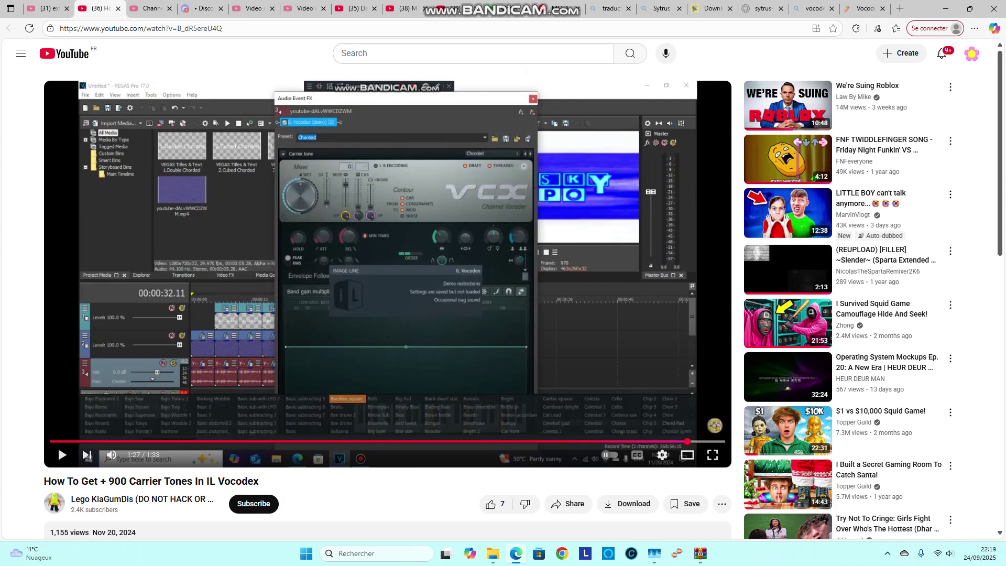
{"action": "key", "text": "space"}
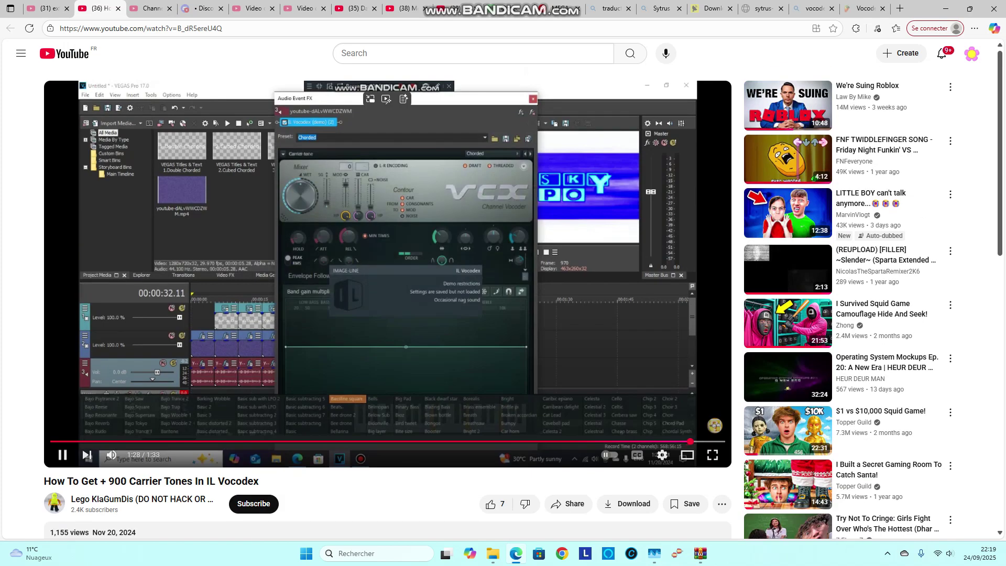
{"action": "key", "text": "0"}
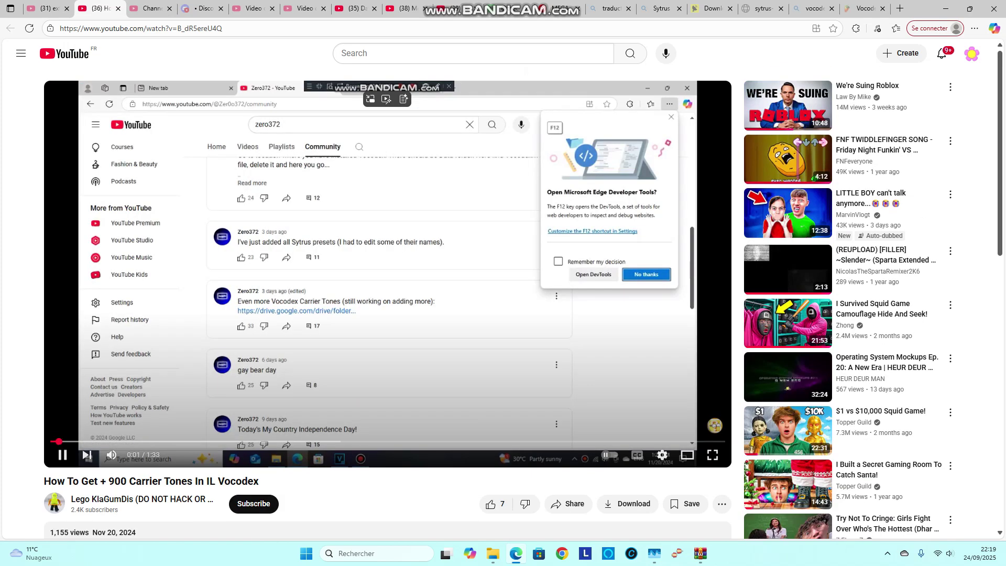
{"action": "key", "text": "Right"}
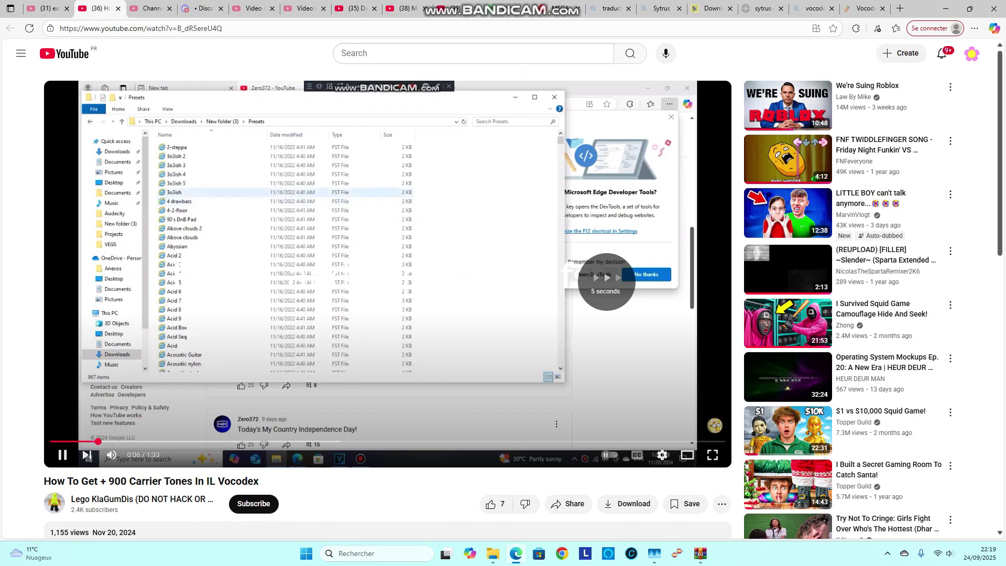
{"action": "key", "text": "Right"}
{"action": "key", "text": "Right"}
{"action": "key", "text": "Right"}
{"action": "key", "text": "Right"}
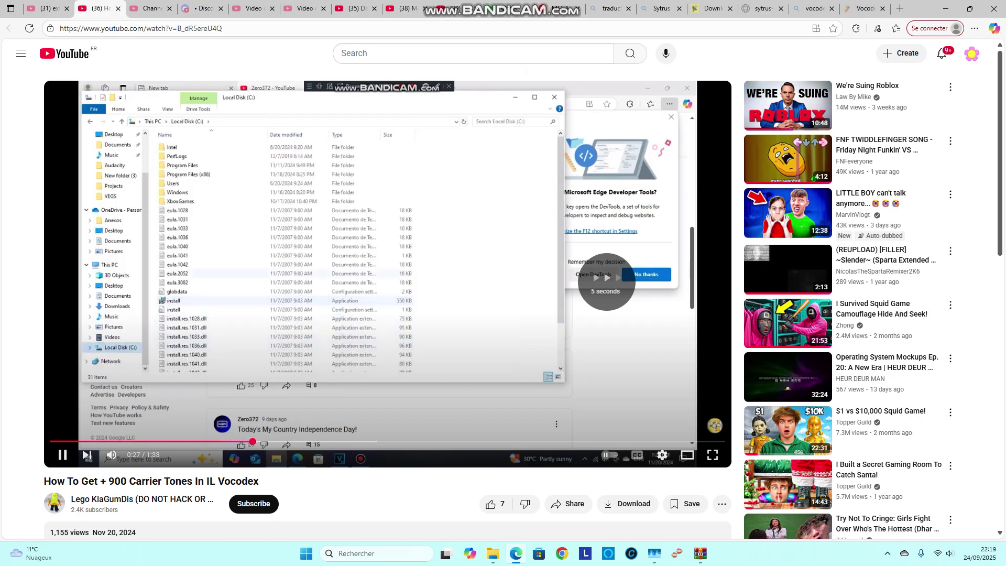
{"action": "key", "text": "Right"}
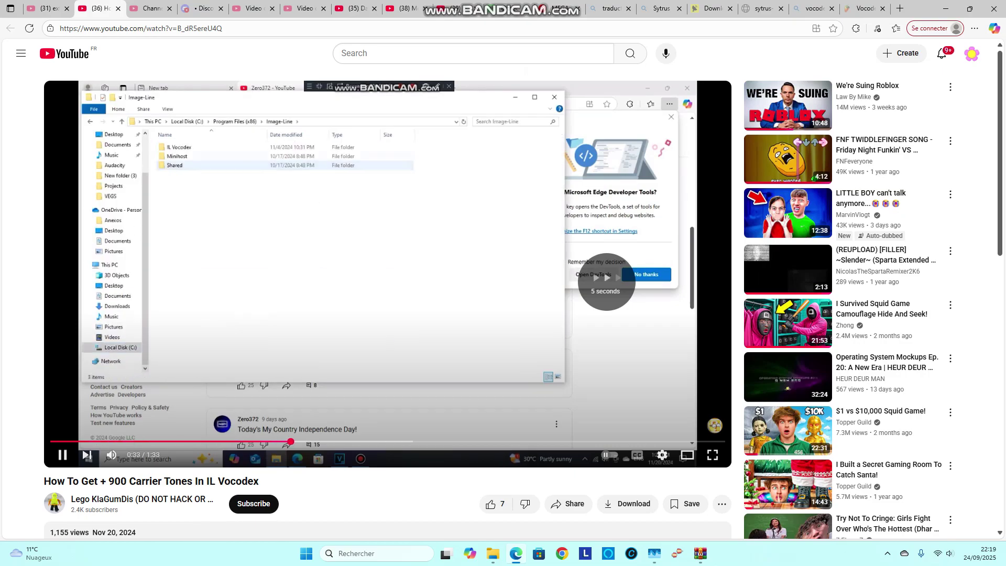
{"action": "key", "text": "Right"}
{"action": "key", "text": "Right"}
{"action": "key", "text": "Right"}
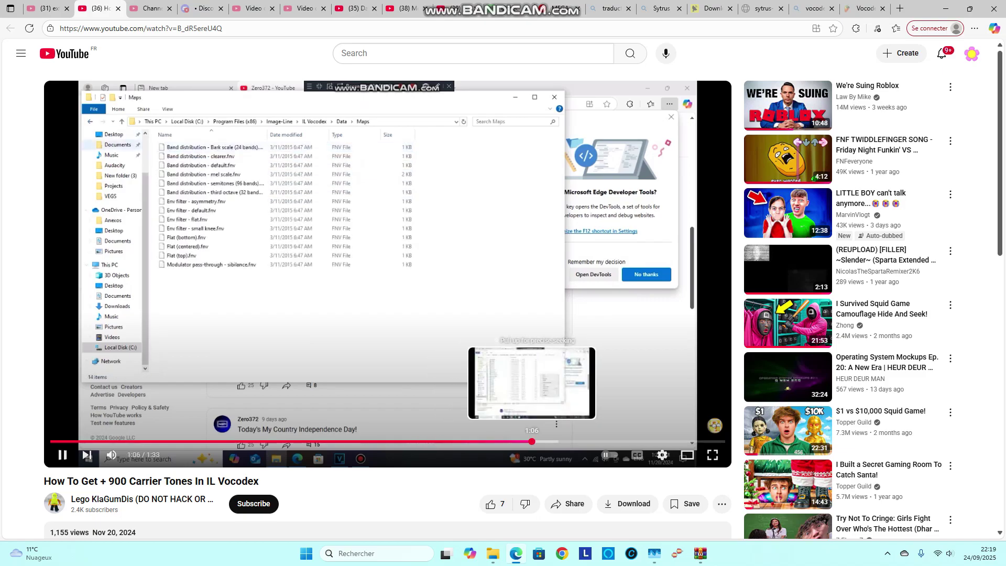
Pause the tutorial near 1:05 on the Sytrus presets post, then show the Softradar Sytrus page.
{"action": "left_click", "coordinate": [526, 442]}
{"action": "key", "text": "space"}
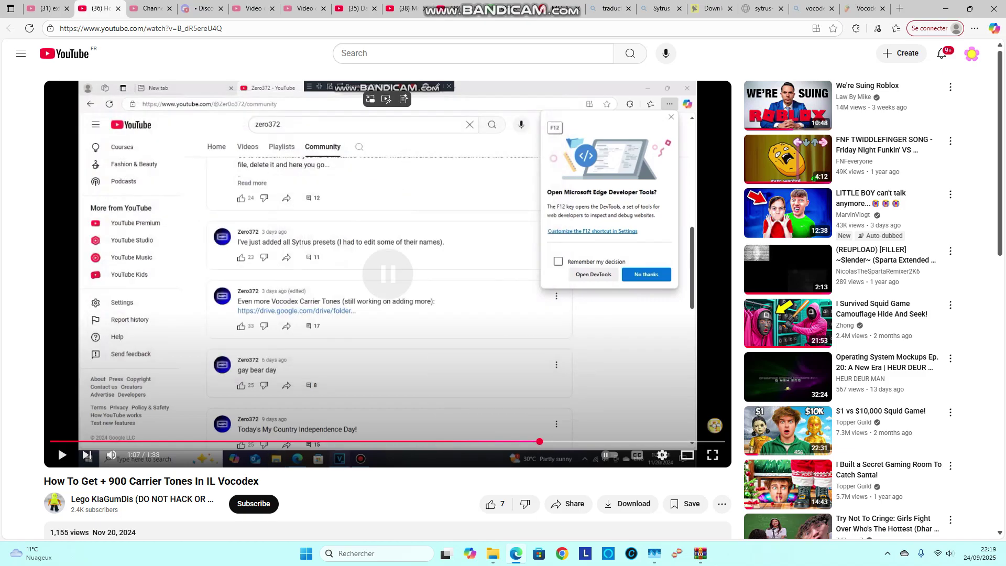
{"action": "left_click_drag", "start_coordinate": [539, 442], "coordinate": [312, 441]}
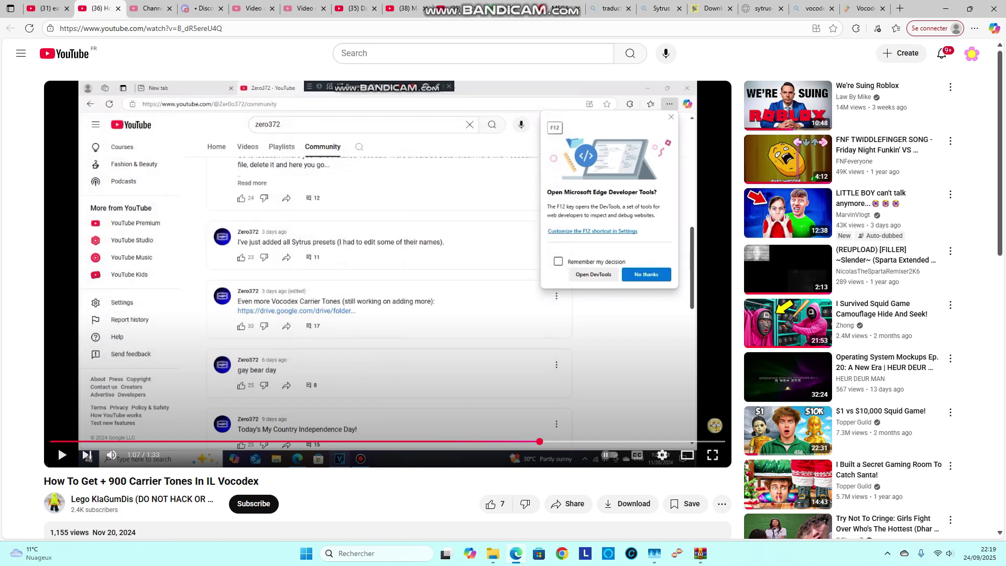
{"action": "left_click", "coordinate": [712, 8]}
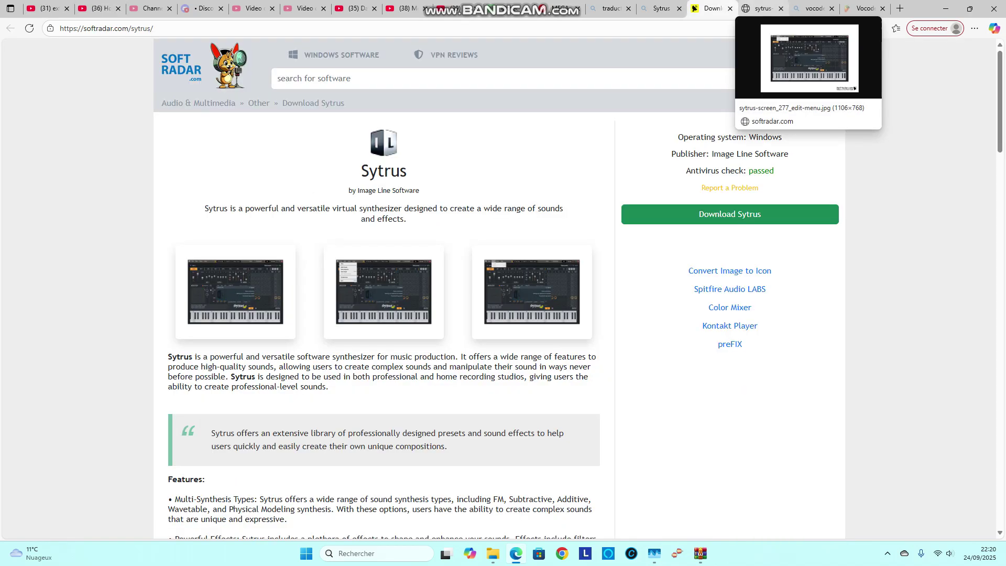
{"action": "left_click", "coordinate": [759, 8]}
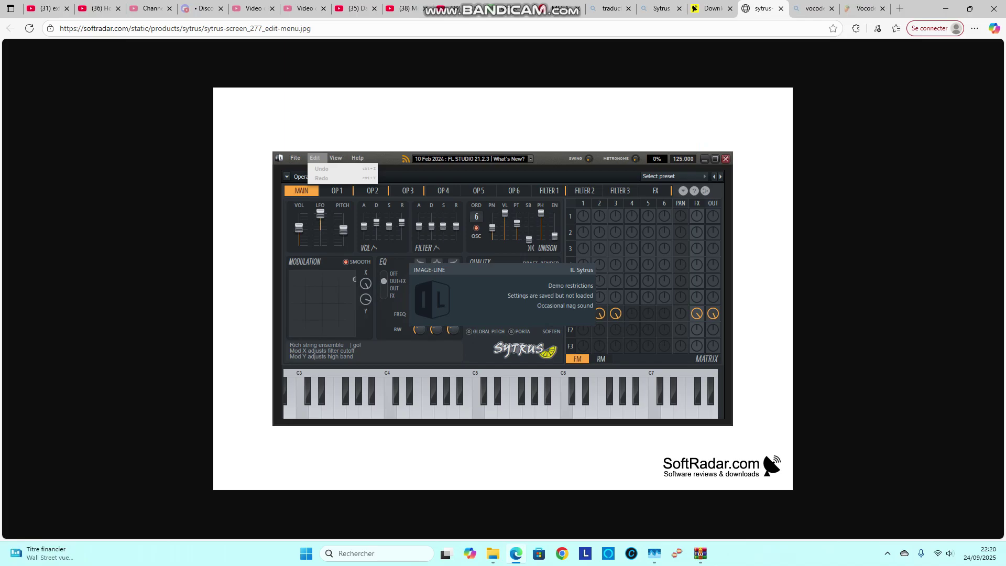
{"action": "left_click", "coordinate": [864, 8]}
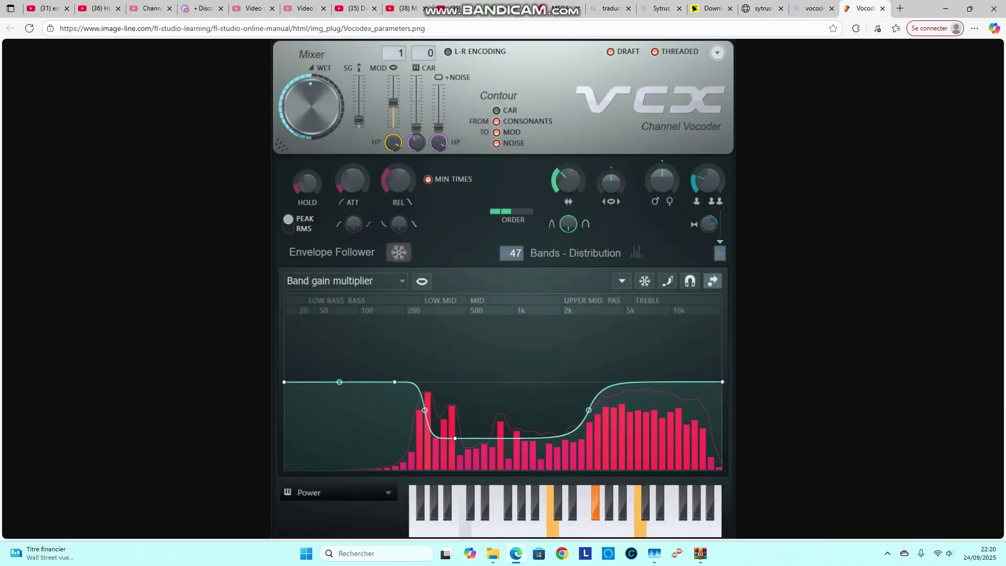
{"action": "left_click", "coordinate": [762, 8]}
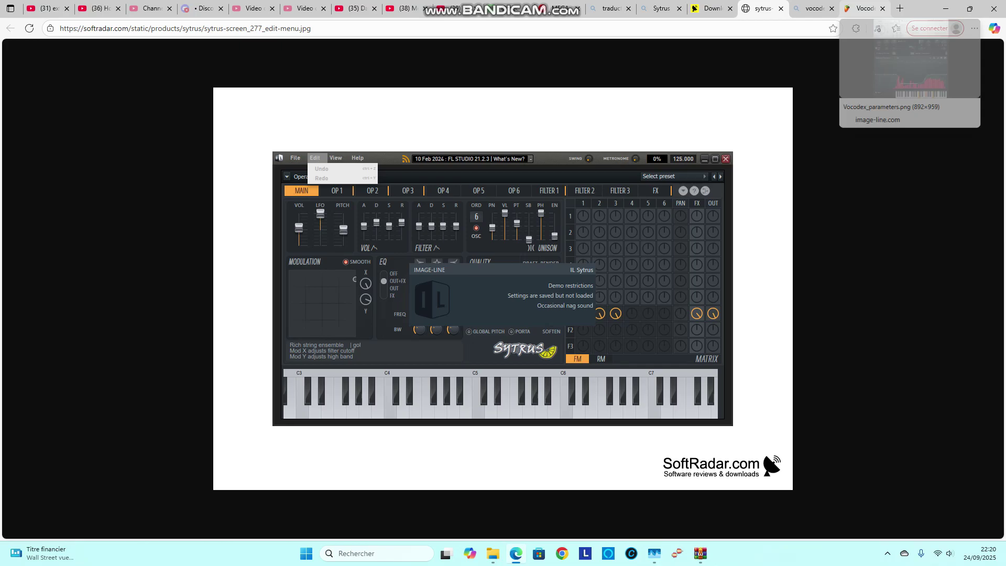
{"action": "left_click", "coordinate": [865, 8]}
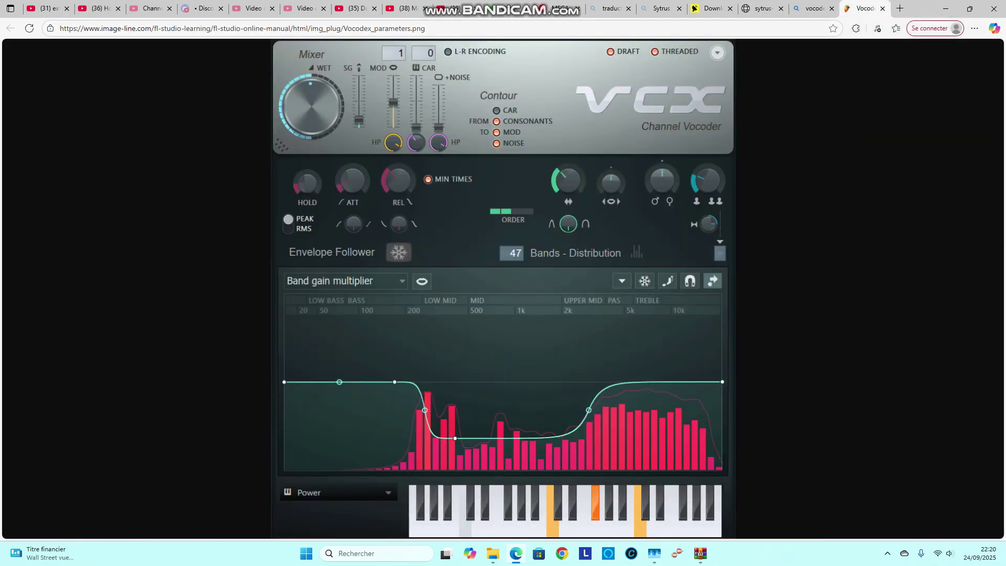
{"action": "key", "text": "ctrl+shift+Tab"}
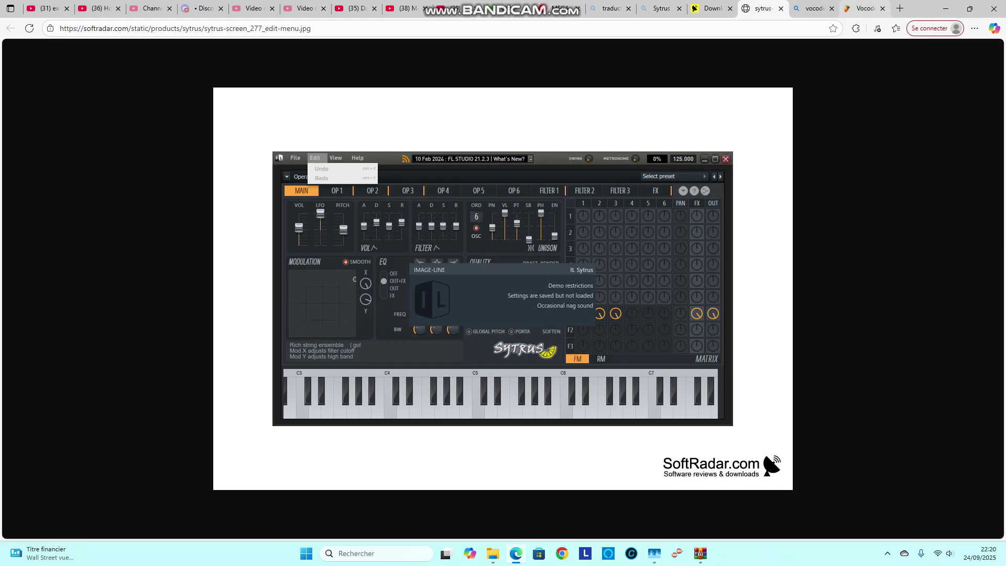
{"action": "key", "text": "ctrl+Tab"}
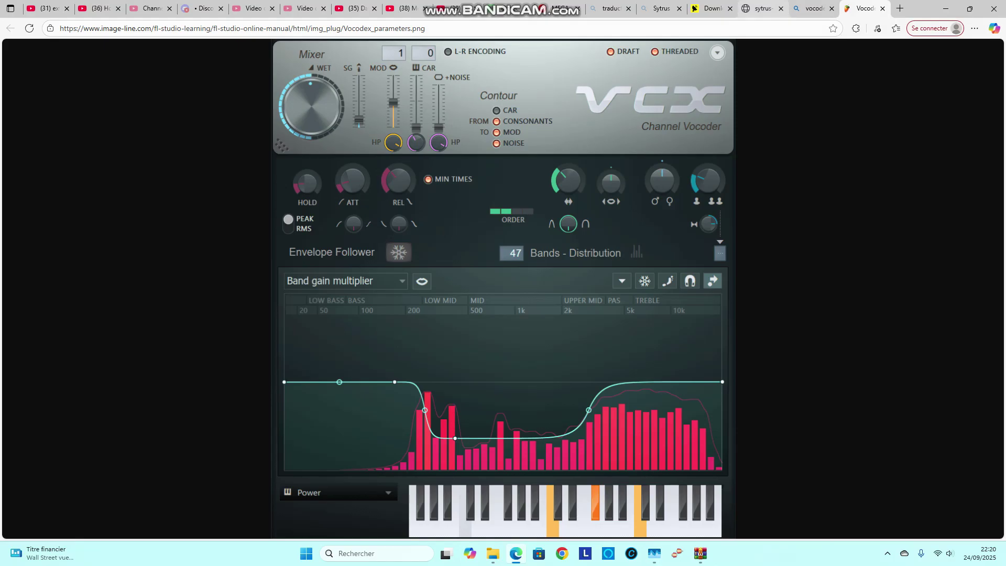
{"action": "left_click", "coordinate": [758, 8]}
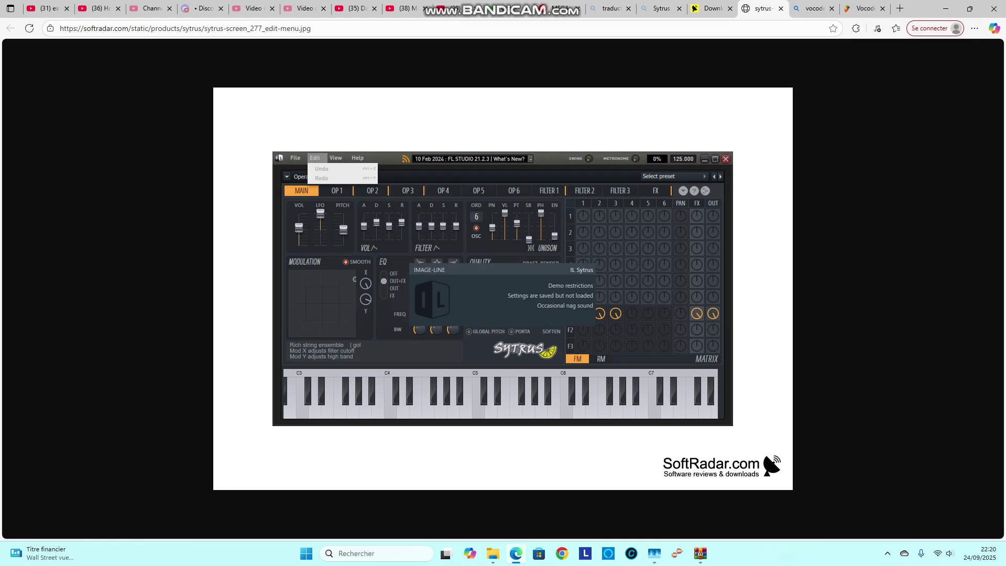
{"action": "left_click", "coordinate": [865, 8]}
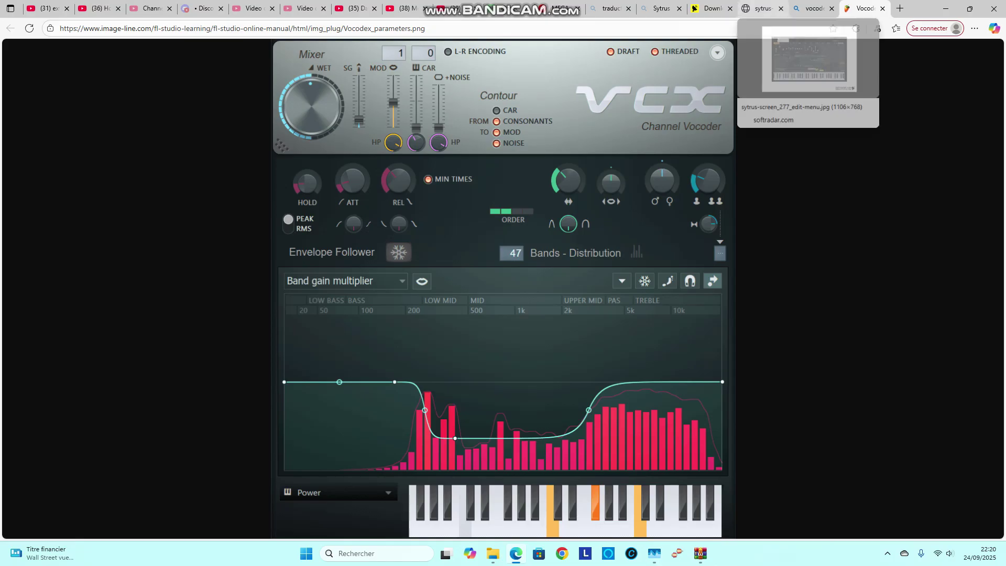
{"action": "left_click", "coordinate": [763, 8]}
{"action": "left_click", "coordinate": [712, 9]}
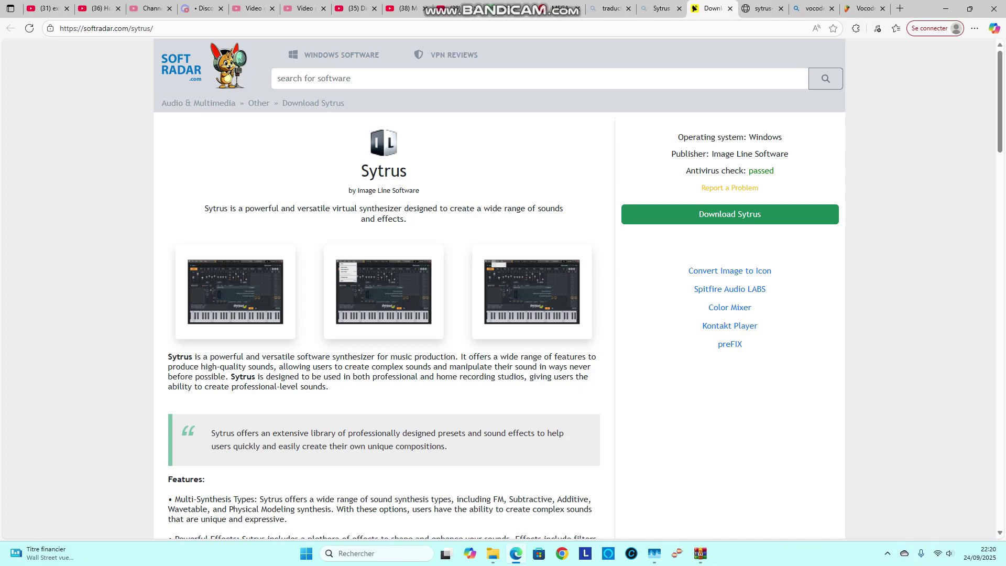
{"action": "left_click_drag", "start_coordinate": [168, 356], "coordinate": [414, 356]}
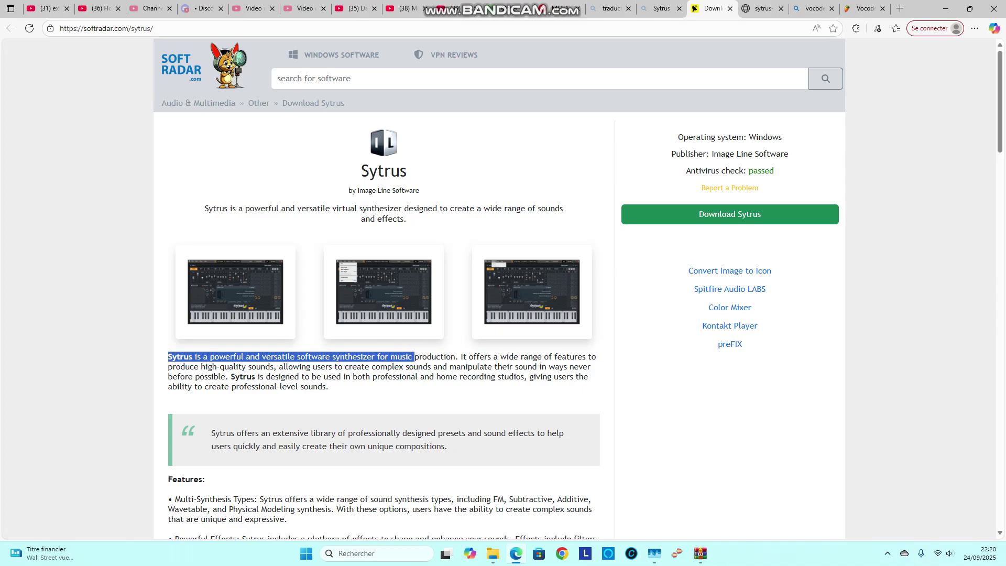
{"action": "left_click", "coordinate": [469, 362]}
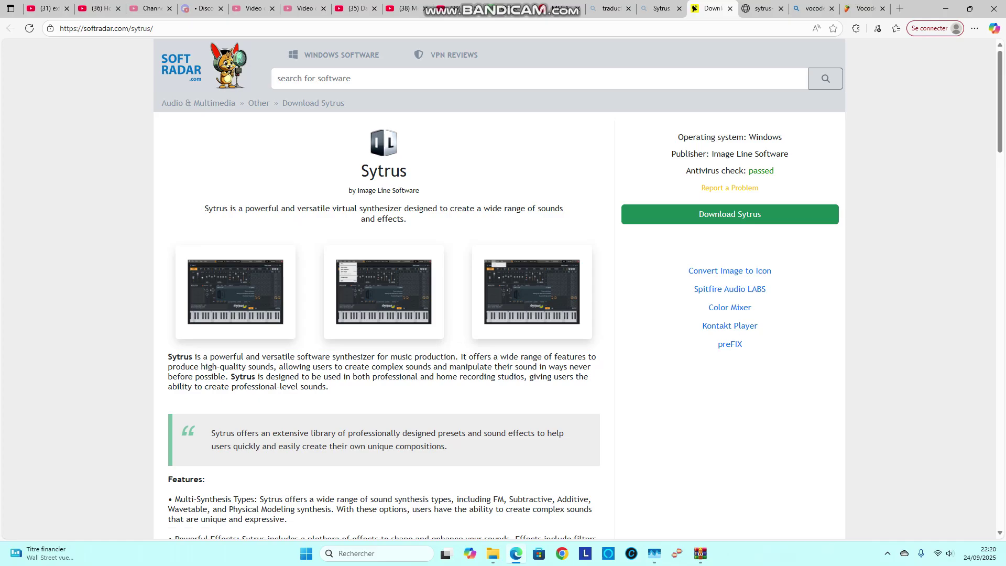
Minimize Edge and WinRAR and open the Windows (C:) drive via Téléchargements and Ce PC.
{"action": "left_click", "coordinate": [945, 8]}
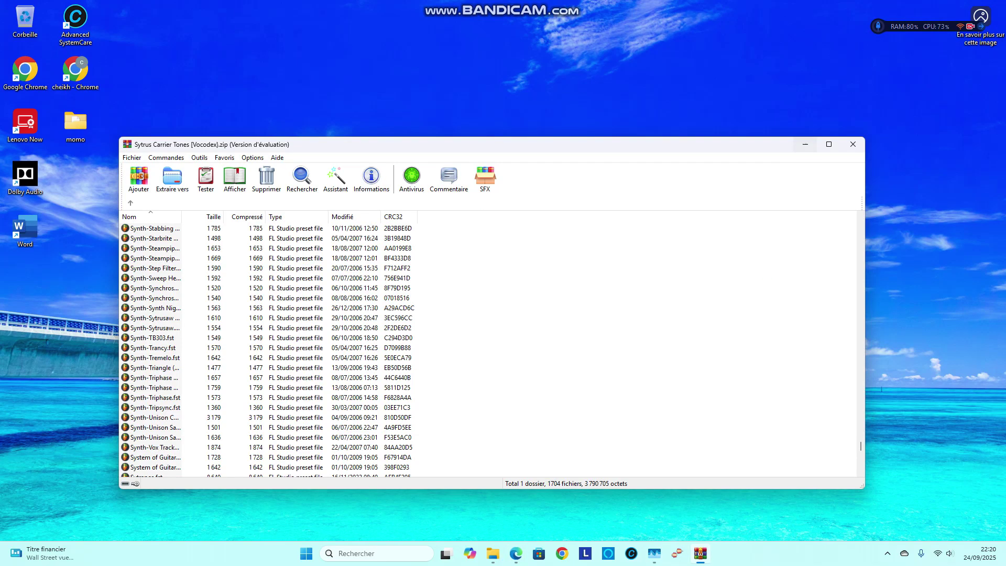
{"action": "left_click", "coordinate": [699, 553]}
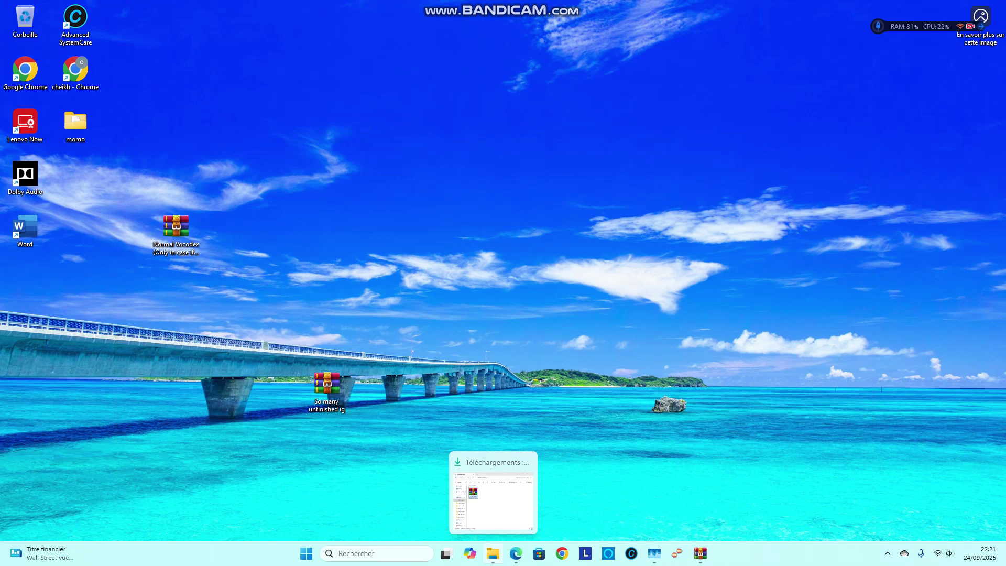
{"action": "left_click", "coordinate": [493, 492]}
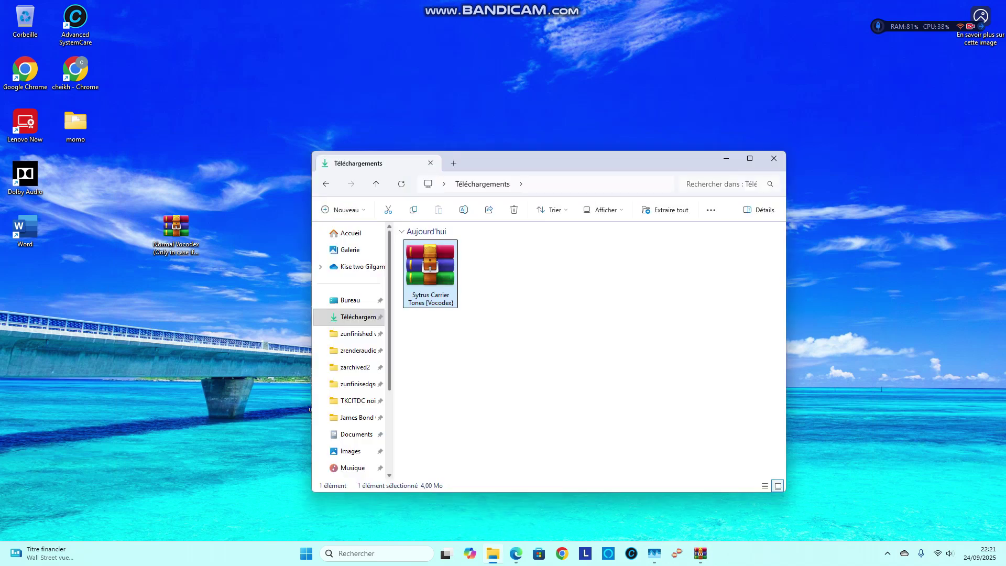
{"action": "scroll", "coordinate": [350, 431], "scroll_direction": "down", "scroll_amount": 3}
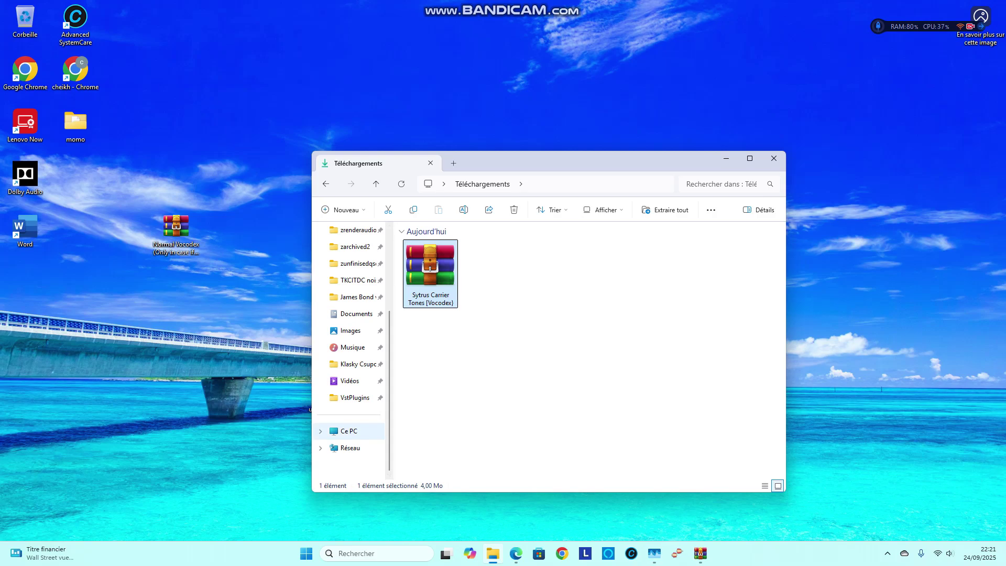
{"action": "left_click", "coordinate": [349, 432]}
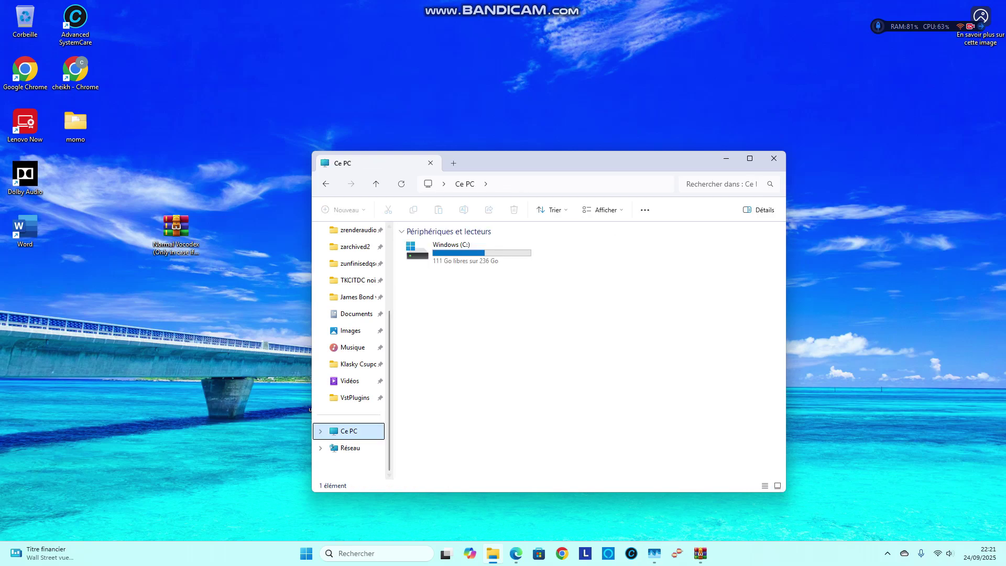
{"action": "double_click", "coordinate": [463, 254]}
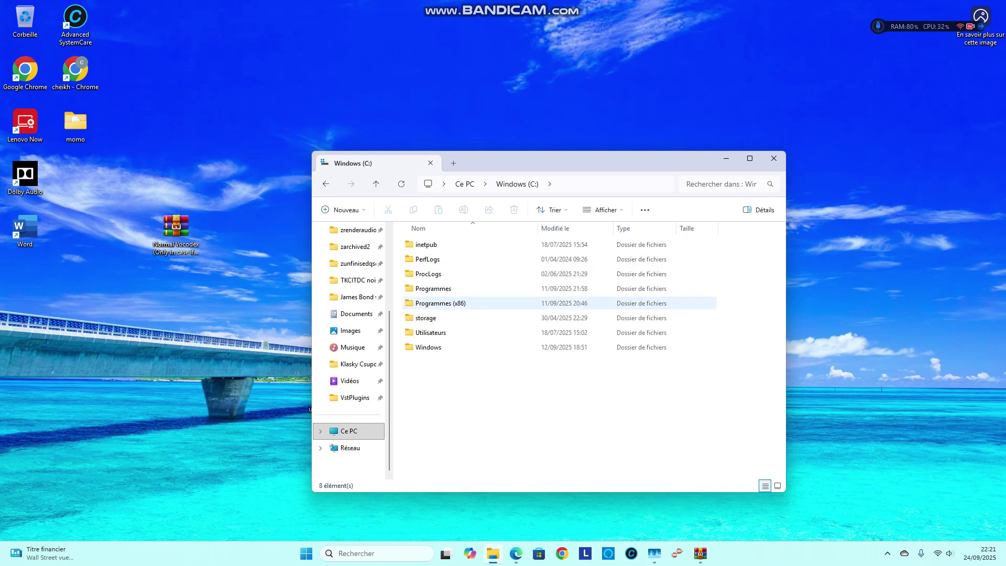
Go through Programmes (x86), IL Vocodex, Synthesizer and Data into Presets.
{"action": "double_click", "coordinate": [440, 303]}
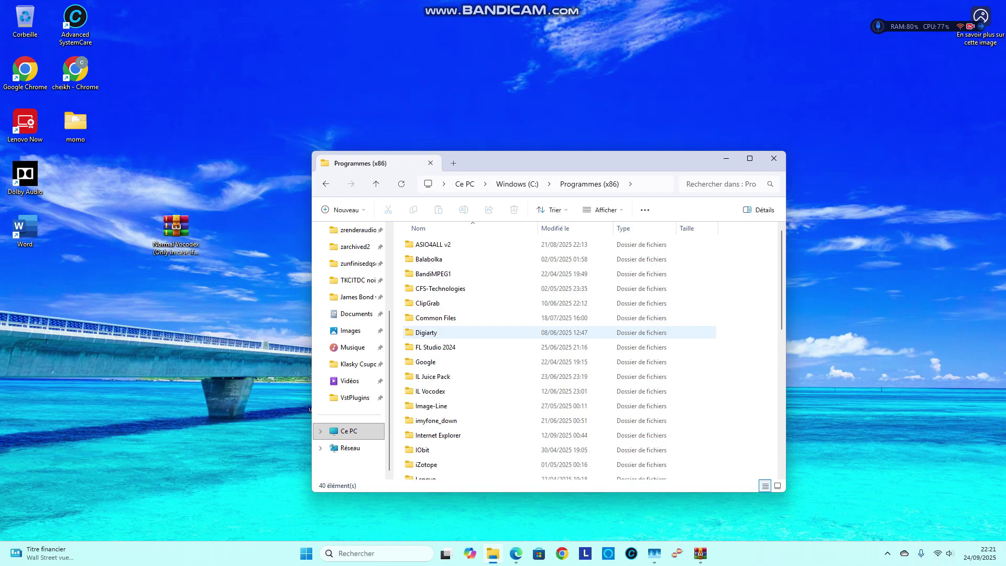
{"action": "scroll", "coordinate": [550, 353], "scroll_direction": "down", "scroll_amount": 1}
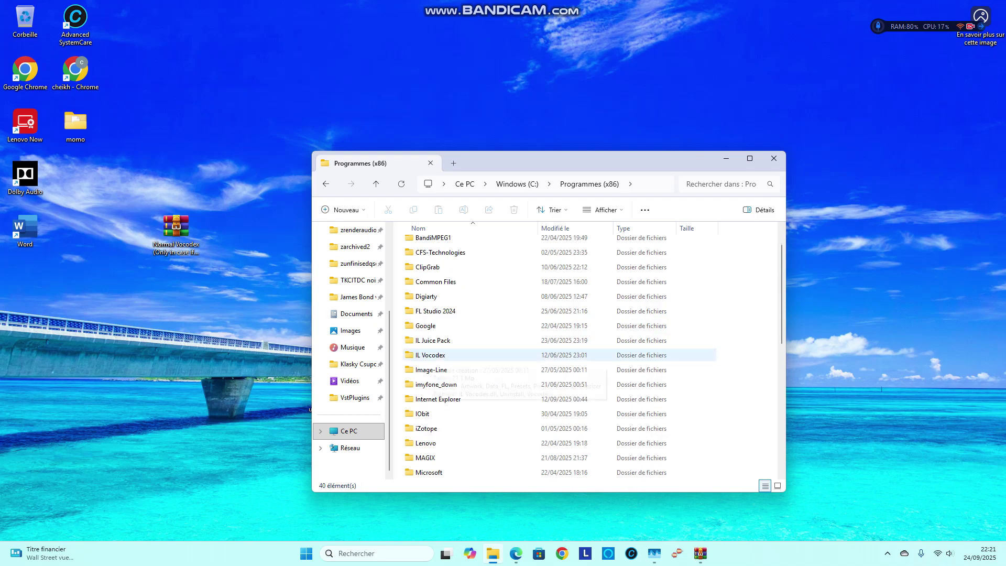
{"action": "double_click", "coordinate": [430, 355]}
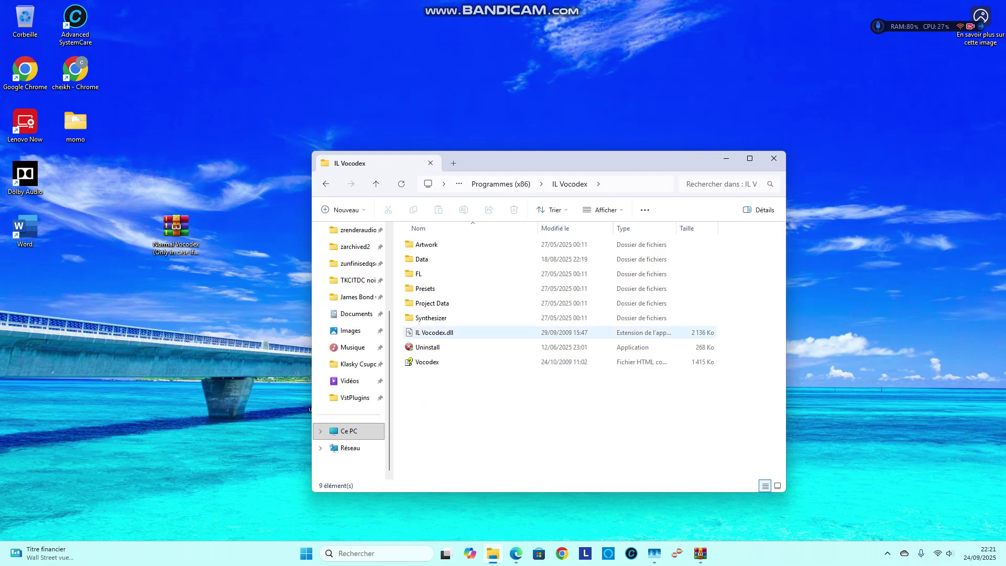
{"action": "left_click", "coordinate": [431, 318]}
{"action": "key", "text": "Return"}
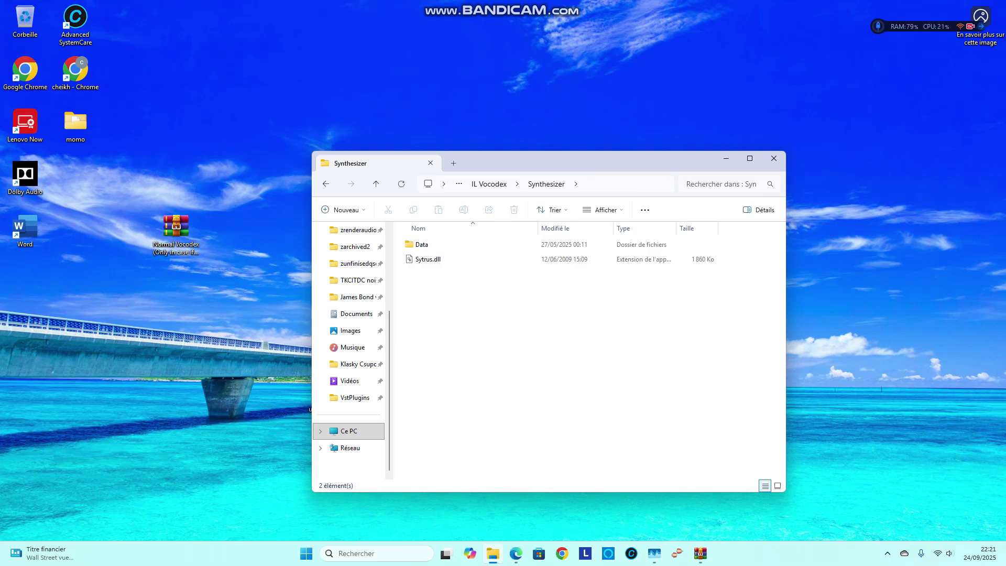
{"action": "left_click", "coordinate": [422, 244]}
{"action": "key", "text": "Return"}
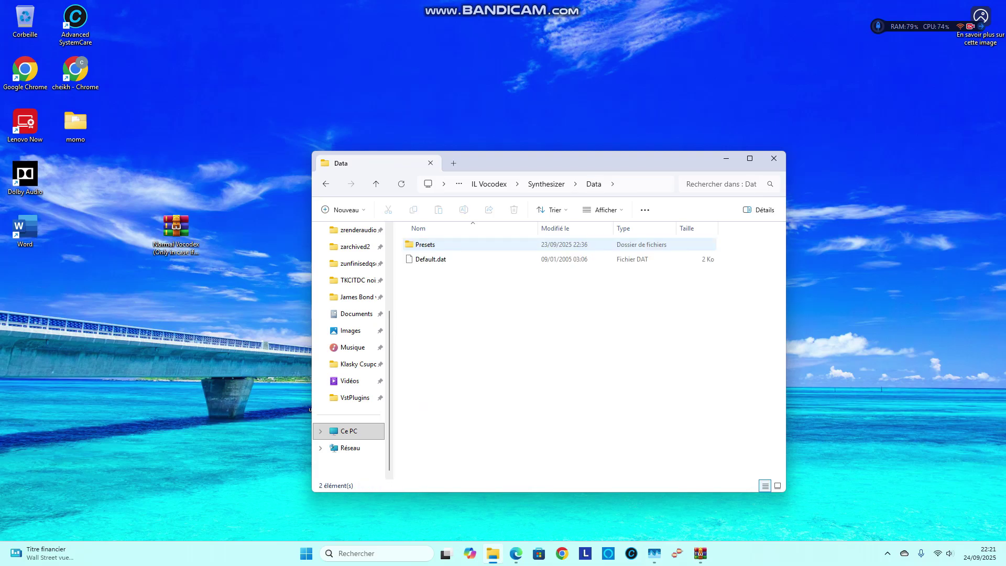
{"action": "left_click", "coordinate": [425, 245]}
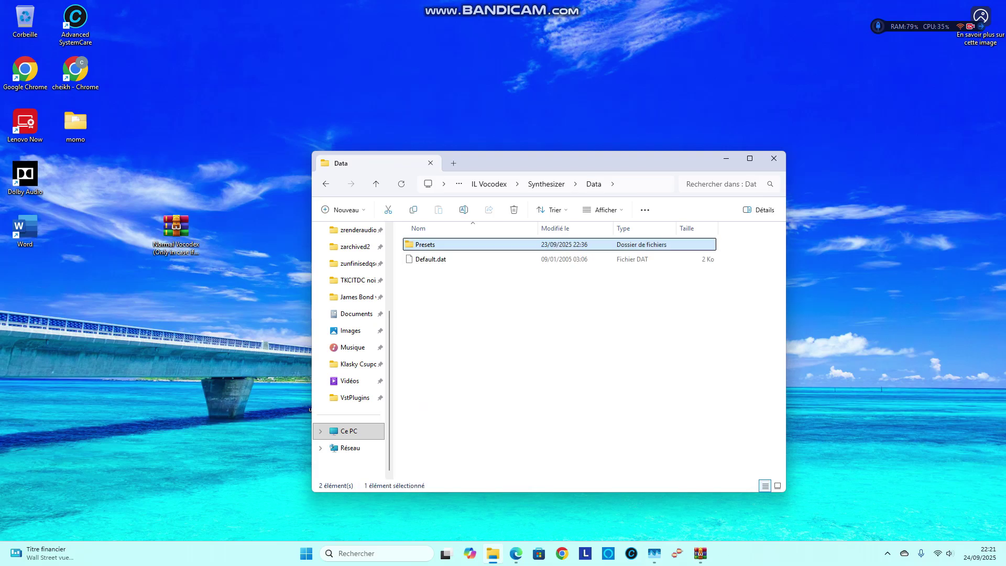
{"action": "key", "text": "Return"}
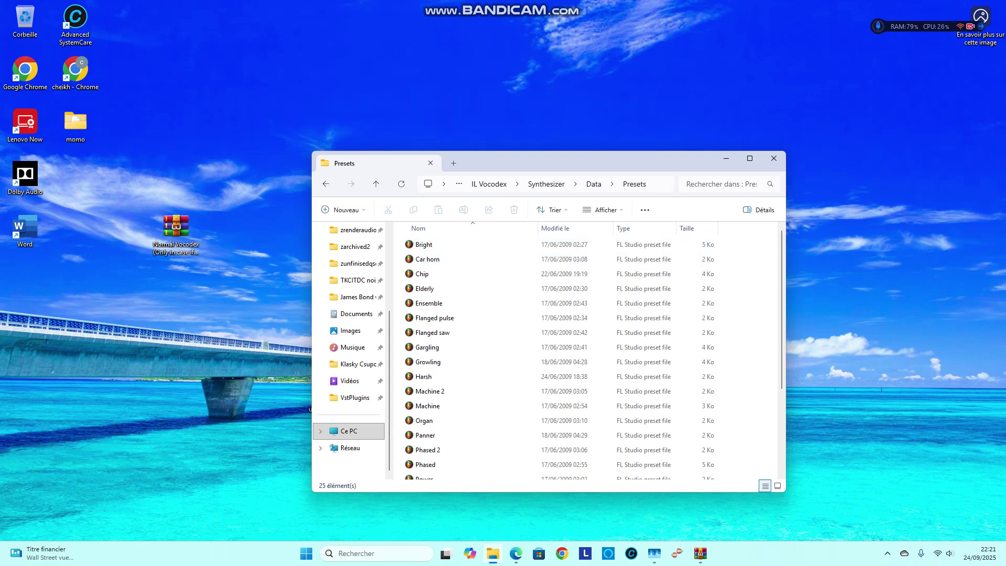
{"action": "scroll", "coordinate": [550, 354], "scroll_direction": "down", "scroll_amount": 3}
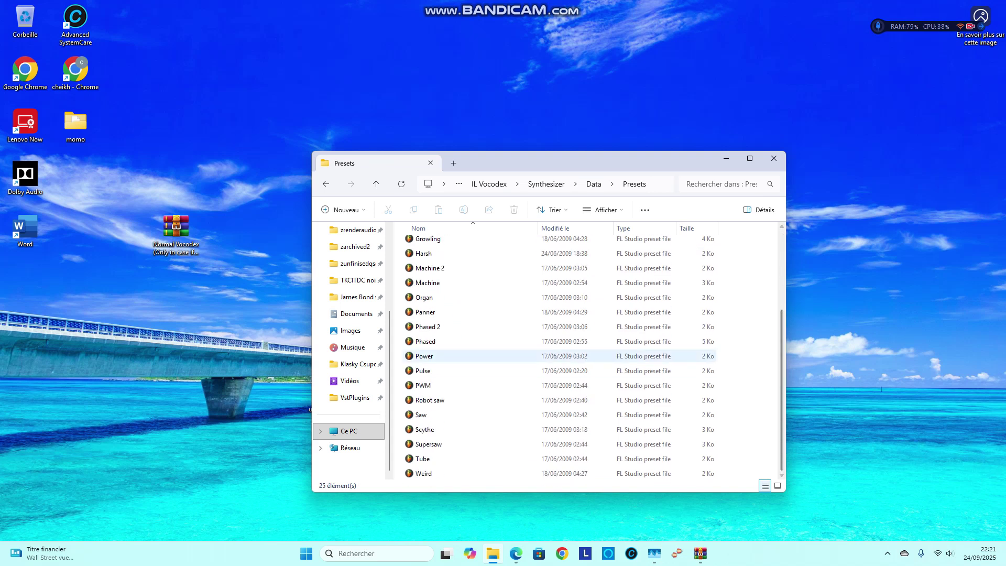
{"action": "scroll", "coordinate": [550, 356], "scroll_direction": "up", "scroll_amount": 3}
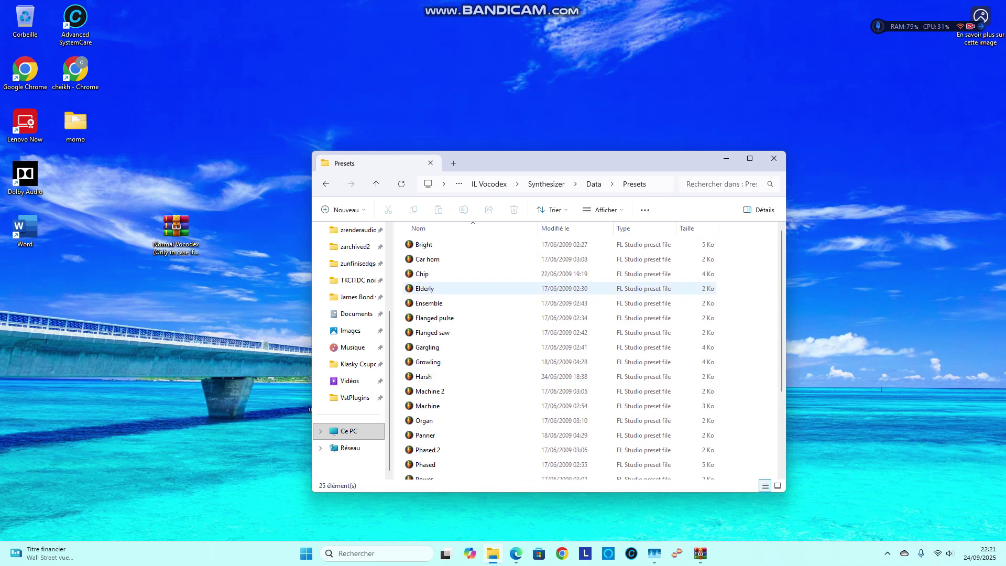
Select and deselect the 25 Presets files, then bring up the WinRAR archive and select and deselect its entries.
{"action": "key", "text": "ctrl+a"}
{"action": "left_click_drag", "start_coordinate": [455, 260], "coordinate": [511, 302]}
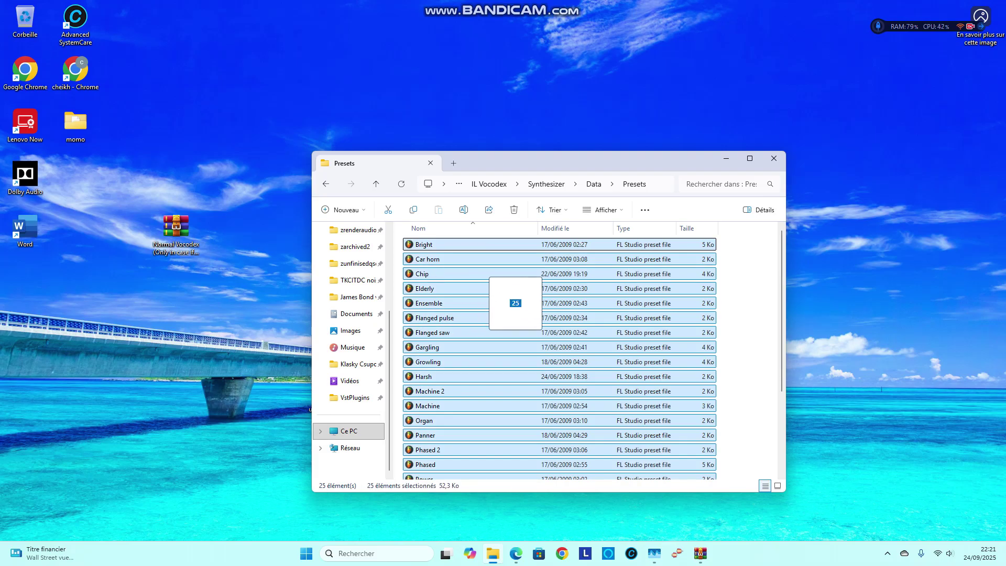
{"action": "left_click", "coordinate": [747, 354]}
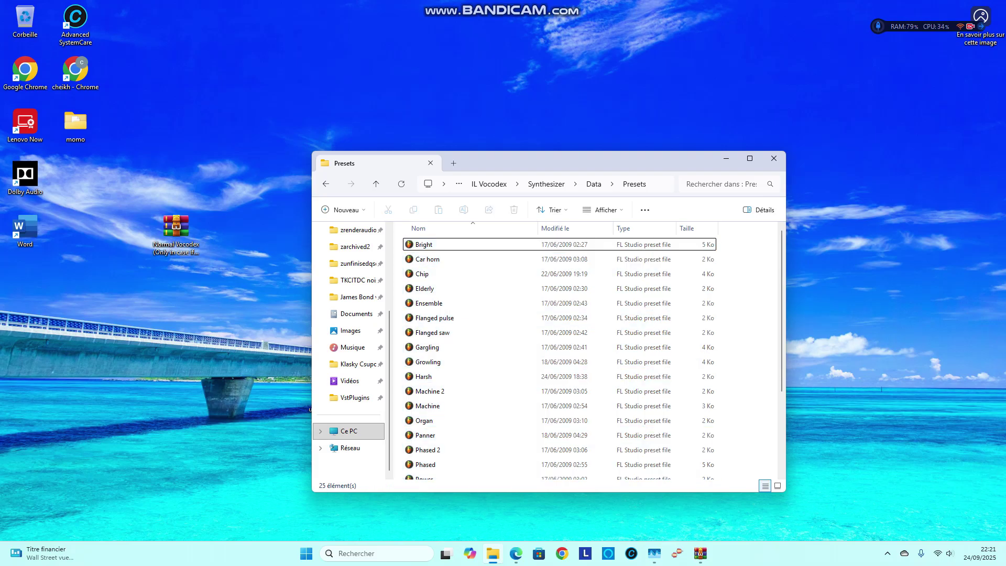
{"action": "left_click", "coordinate": [699, 553]}
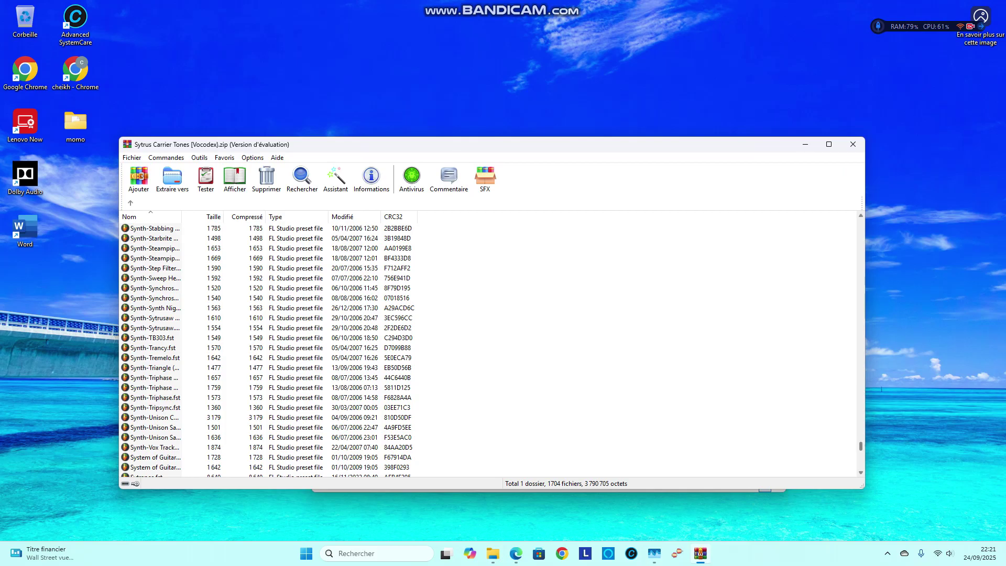
{"action": "scroll", "coordinate": [491, 346], "scroll_direction": "up", "scroll_amount": 15}
{"action": "scroll", "coordinate": [492, 346], "scroll_direction": "up", "scroll_amount": 15}
{"action": "scroll", "coordinate": [491, 345], "scroll_direction": "up", "scroll_amount": 15}
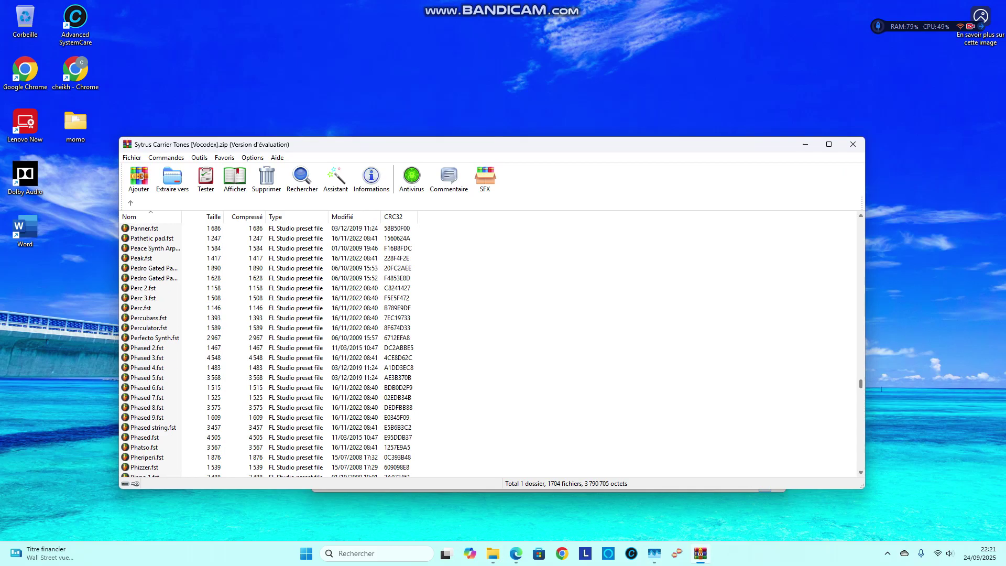
{"action": "scroll", "coordinate": [491, 346], "scroll_direction": "up", "scroll_amount": 15}
{"action": "scroll", "coordinate": [491, 346], "scroll_direction": "up", "scroll_amount": 10}
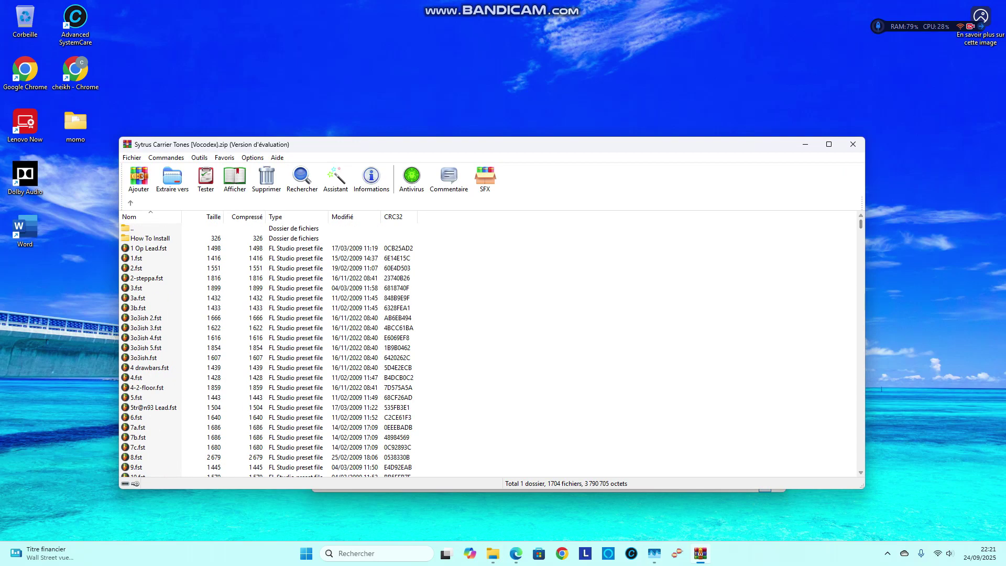
{"action": "key", "text": "ctrl+a"}
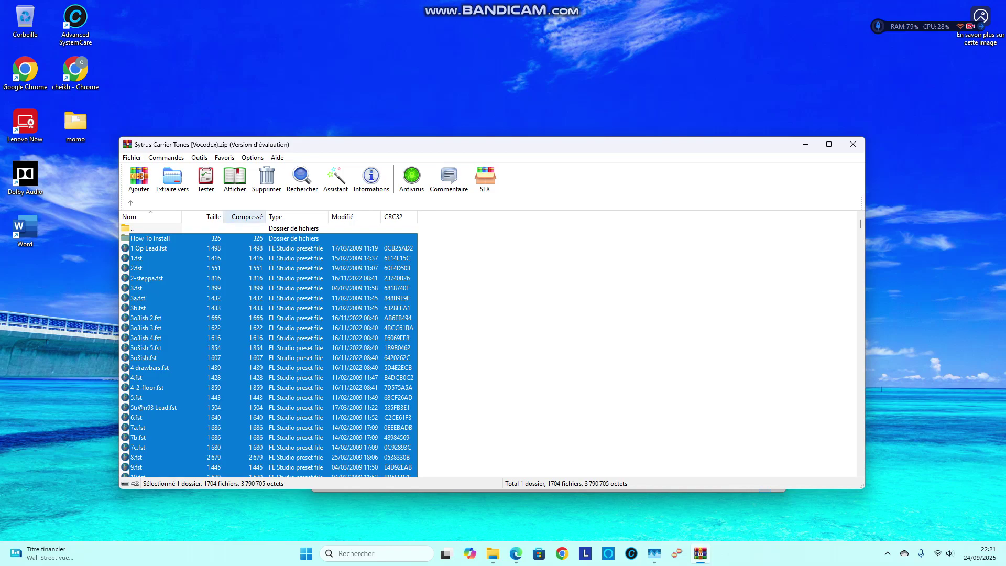
{"action": "left_click", "coordinate": [630, 346]}
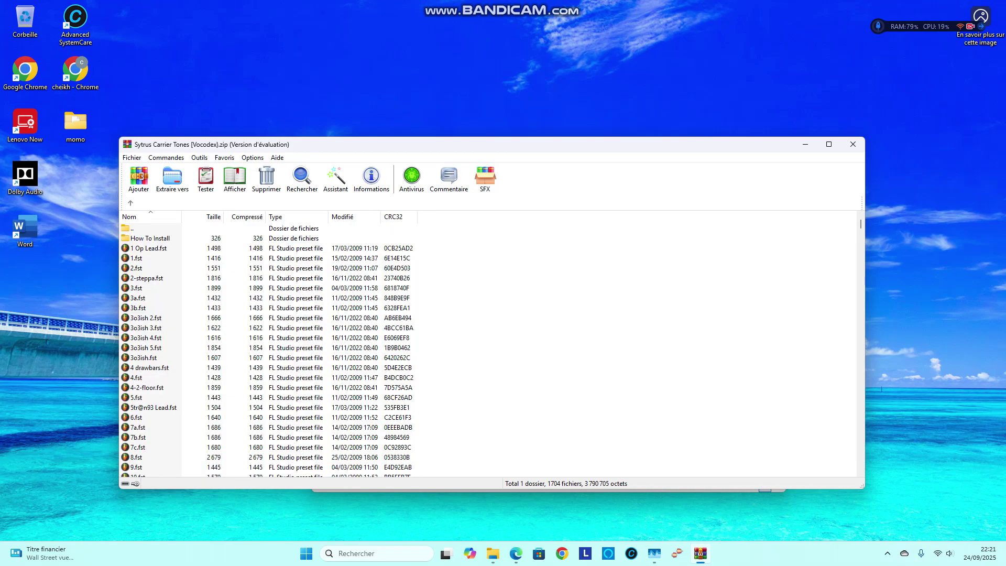
Move all the archive's Sytrus presets into the Presets folder, replacing same-named files.
{"action": "left_click_drag", "start_coordinate": [472, 144], "coordinate": [599, 157]}
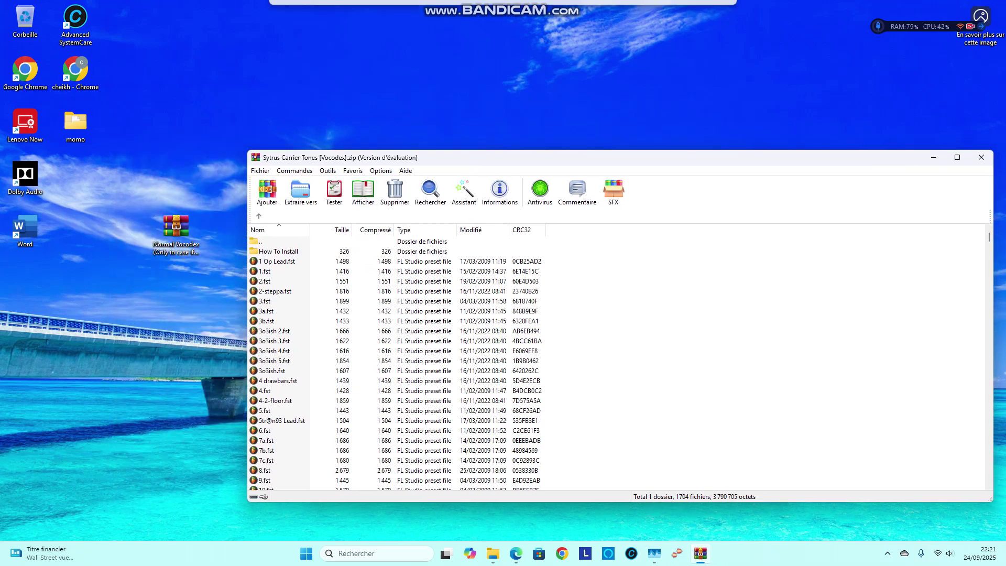
{"action": "key", "text": "ctrl+a"}
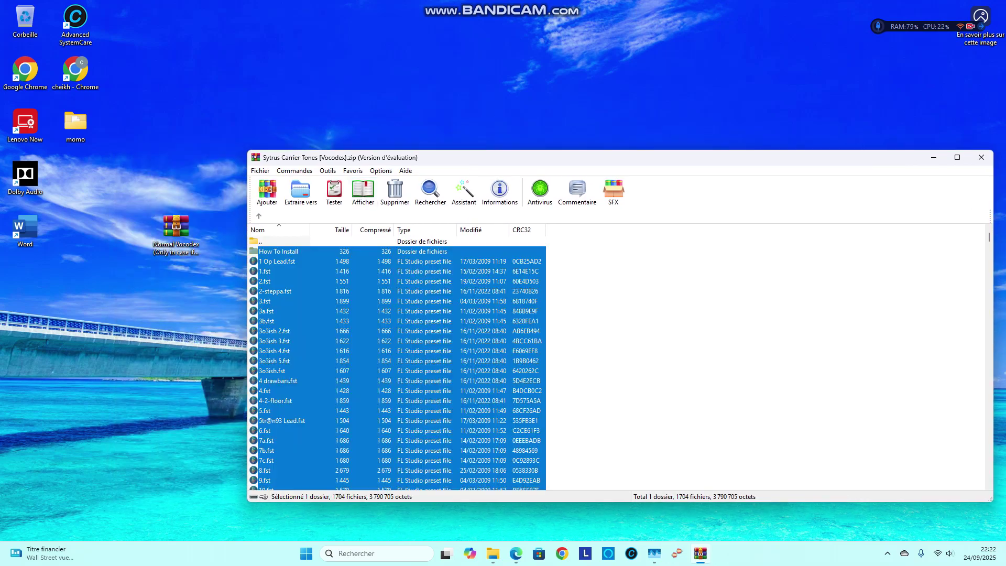
{"action": "left_click_drag", "start_coordinate": [471, 157], "coordinate": [737, 179]}
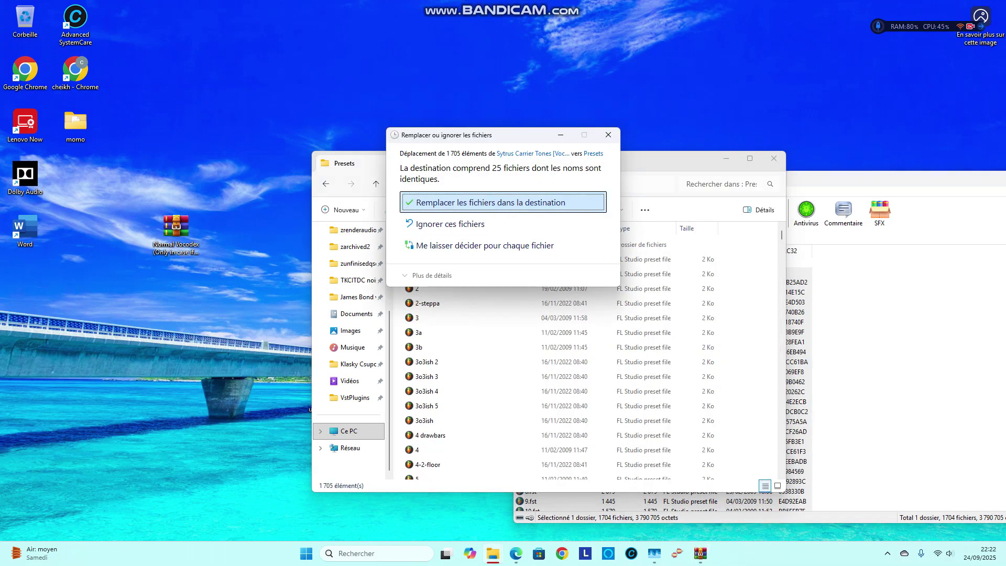
{"action": "key", "text": "Return"}
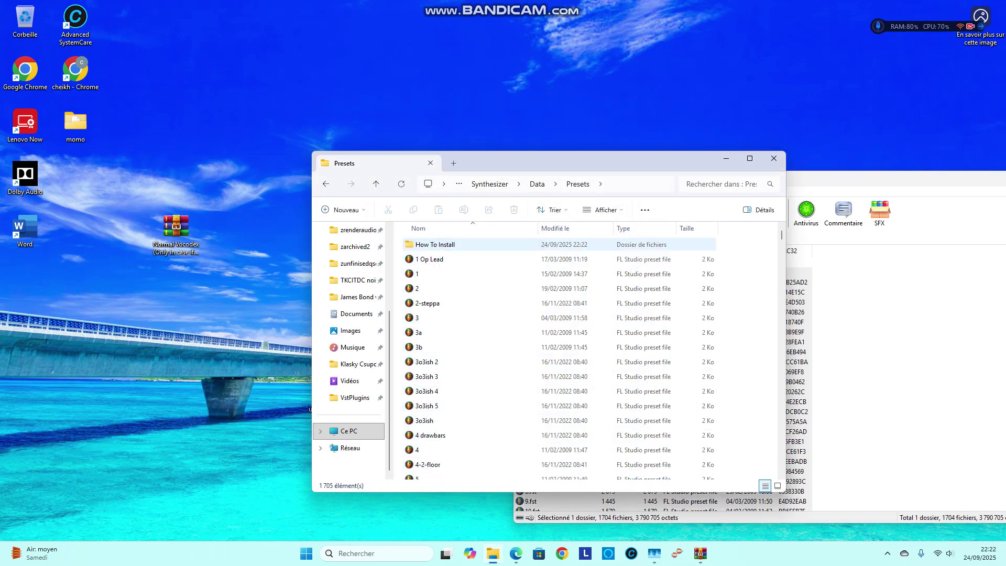
Delete the How To Install folder and close the WinRAR archive.
{"action": "left_click", "coordinate": [434, 245]}
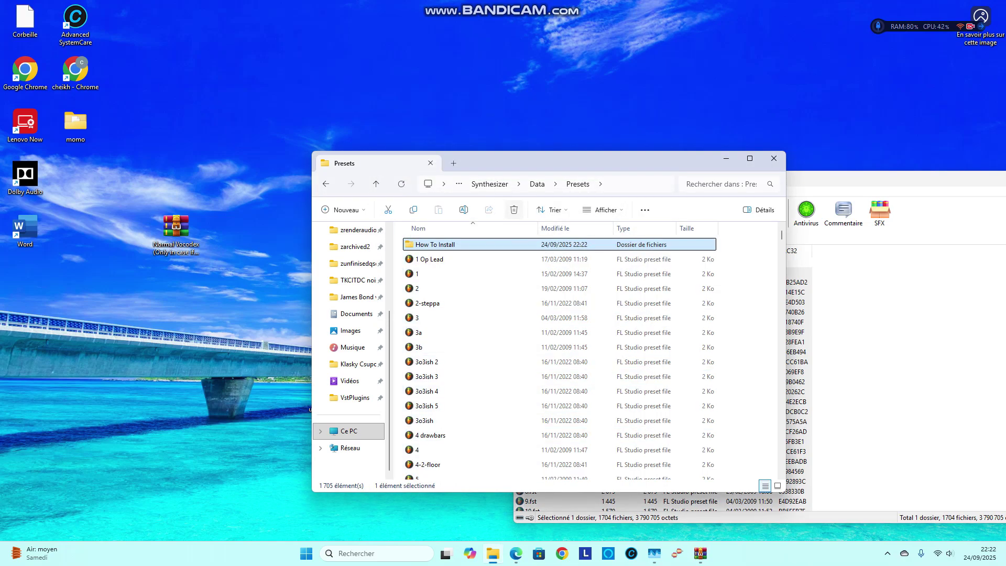
{"action": "key", "text": "Delete"}
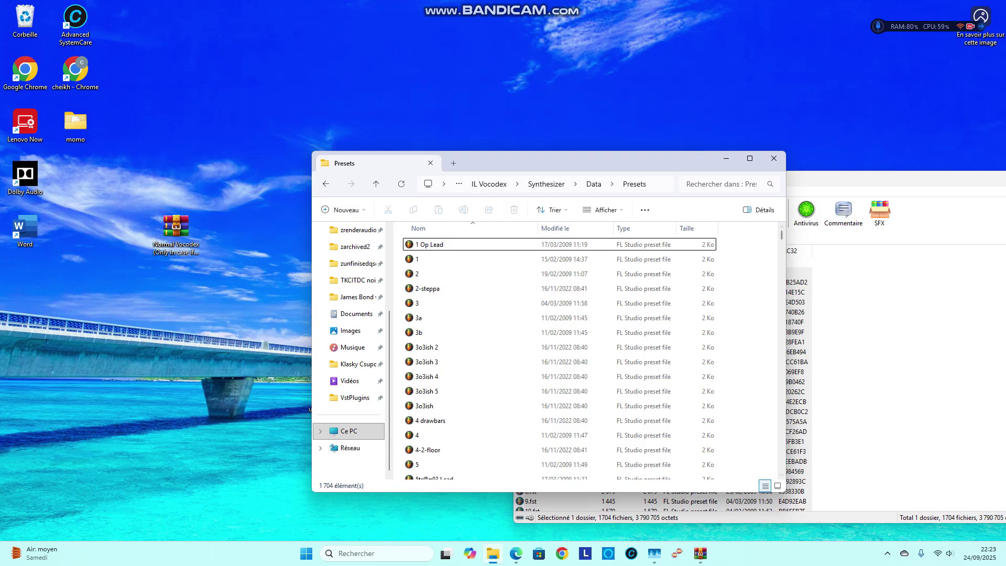
{"action": "mouse_move", "coordinate": [782, 235]}
{"action": "left_mouse_down"}
{"action": "mouse_move", "coordinate": [781, 417]}
{"action": "mouse_move", "coordinate": [781, 235]}
{"action": "left_mouse_up"}
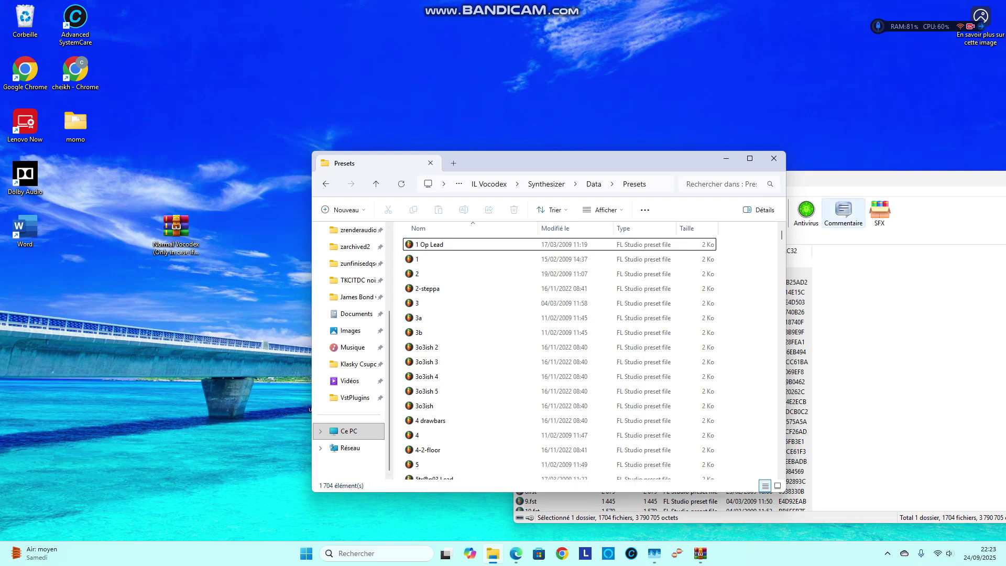
{"action": "left_click", "coordinate": [841, 237]}
{"action": "left_click_drag", "start_coordinate": [707, 178], "coordinate": [479, 176]}
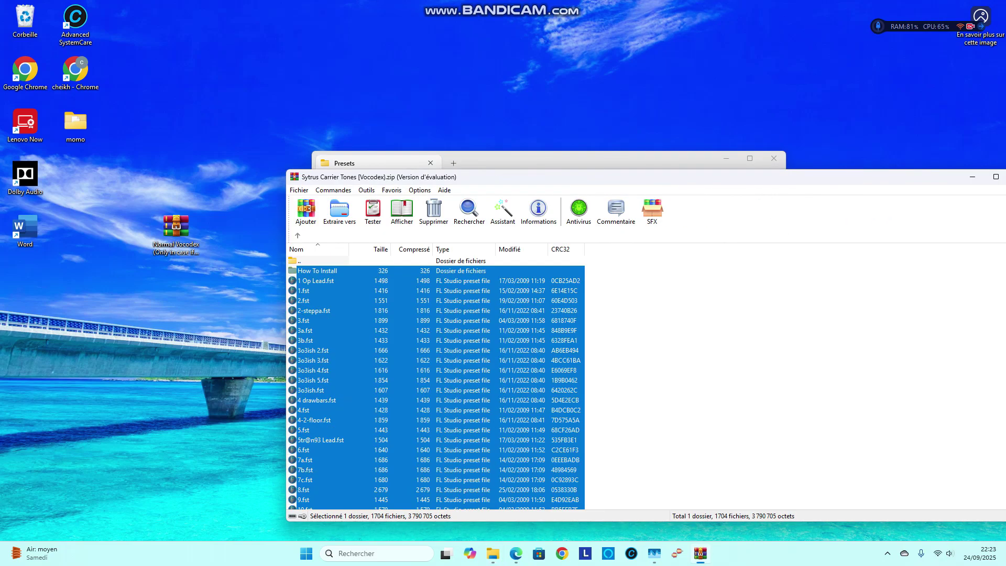
{"action": "key", "text": "alt+F4"}
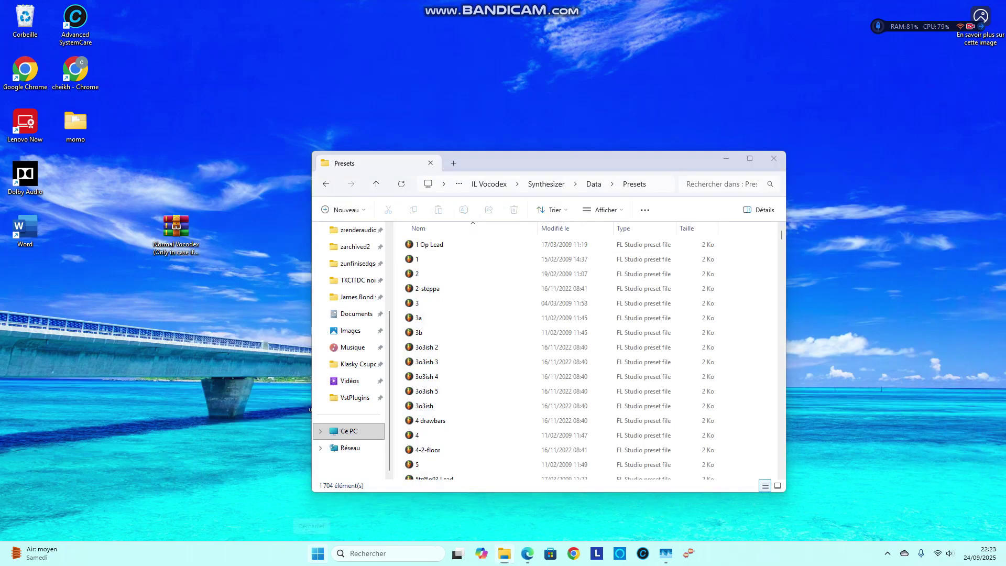
Launch Vegas Pro 14.0 from a Start menu search for 'VEG', then close the window that follows.
{"action": "key", "text": "super"}
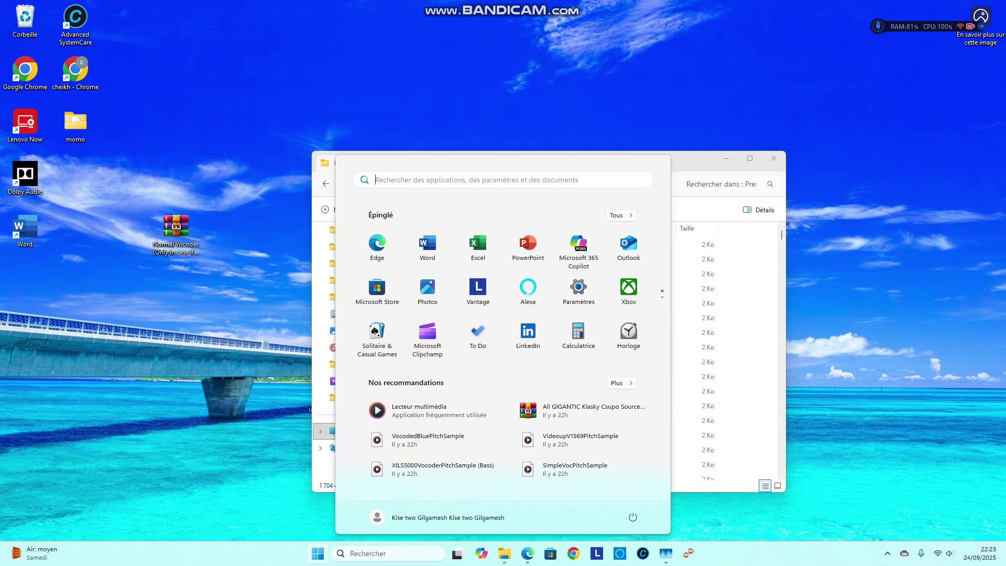
{"action": "type", "text": "VEG"}
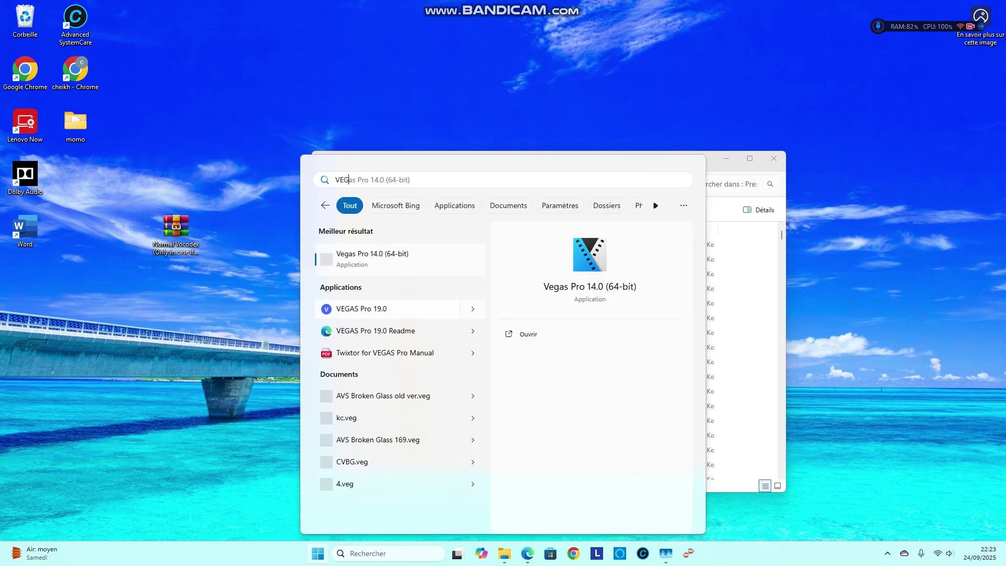
{"action": "key", "text": "Return"}
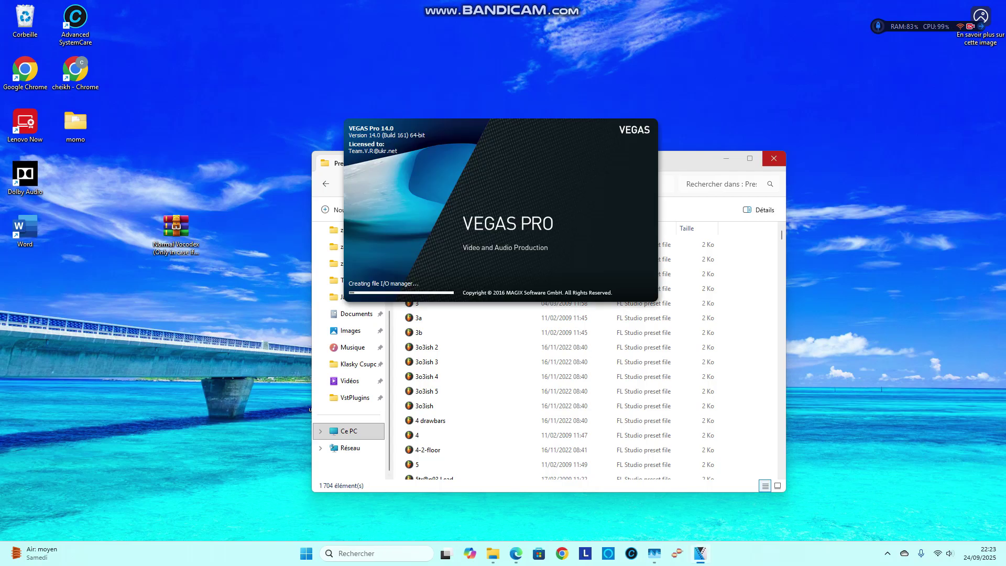
{"action": "key", "text": "alt+F4"}
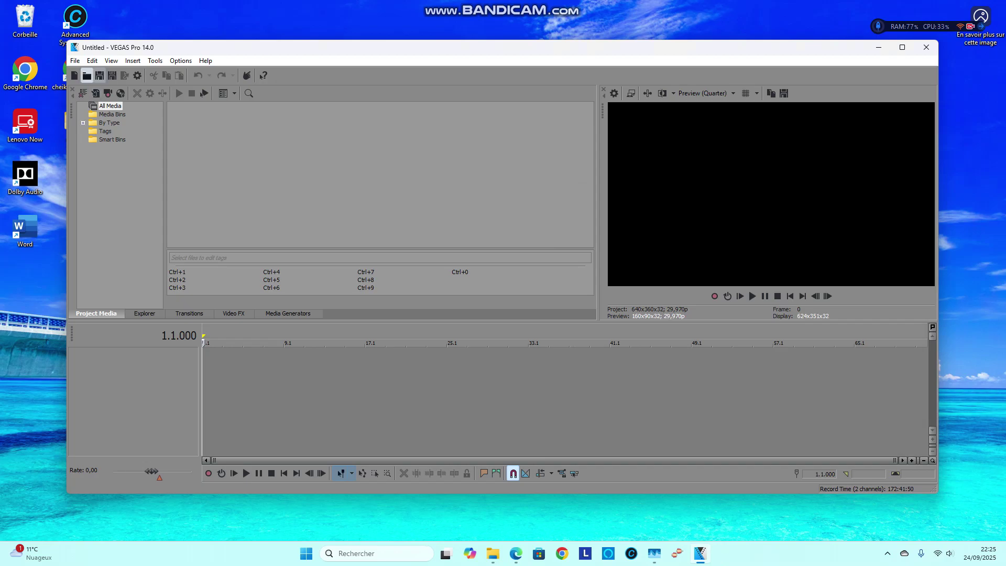
Open the HyperSuperYoshi5000s clip from Documents > Upcoming pitches > 10 KC sources FINALLY.
{"action": "left_click", "coordinate": [87, 76]}
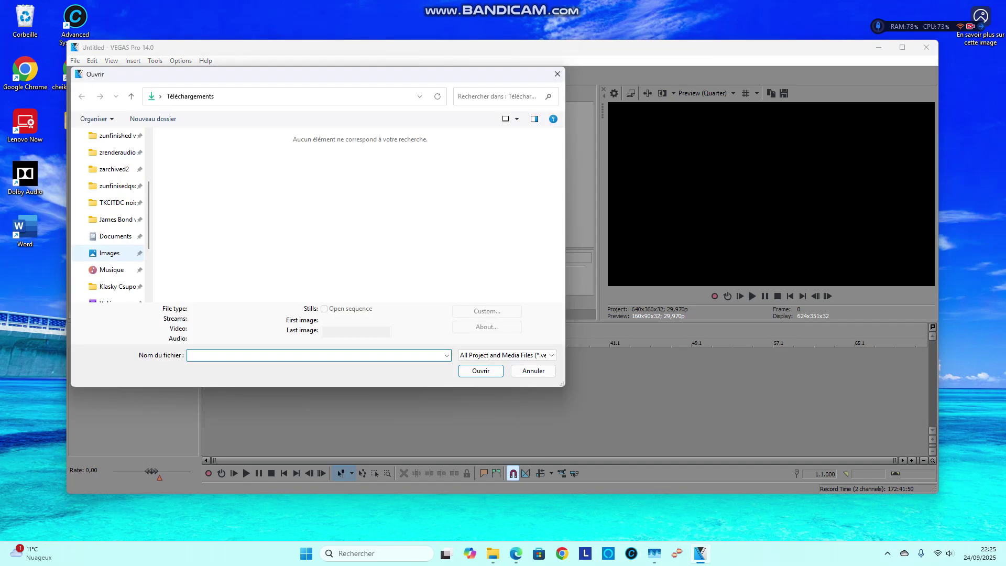
{"action": "left_click", "coordinate": [115, 236]}
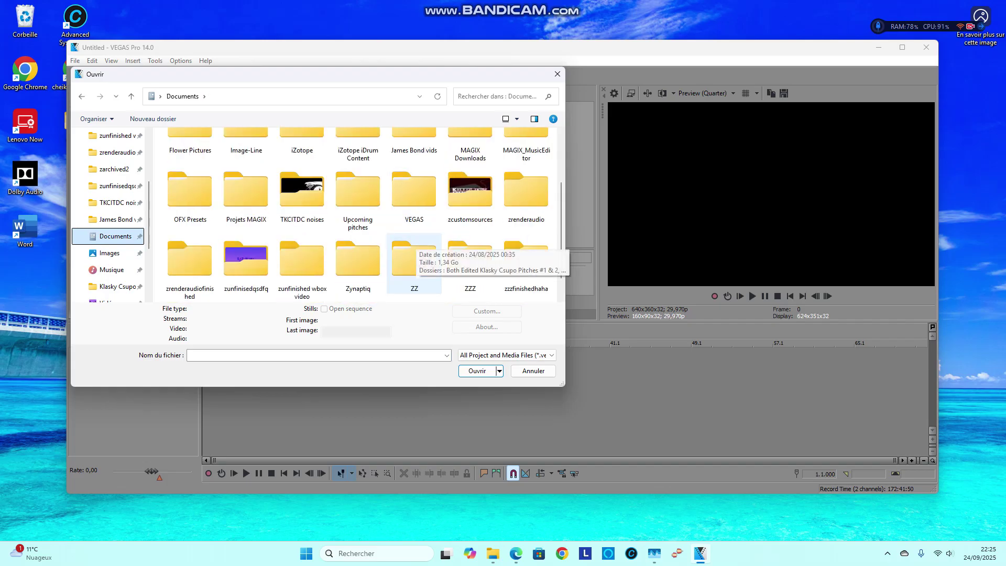
{"action": "scroll", "coordinate": [472, 282], "scroll_direction": "up", "scroll_amount": 1}
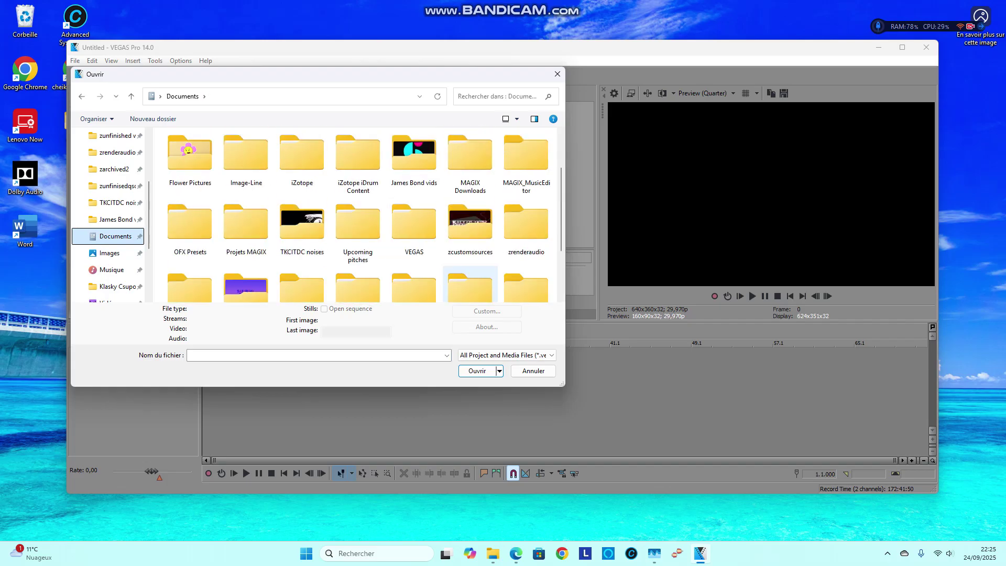
{"action": "double_click", "coordinate": [357, 232]}
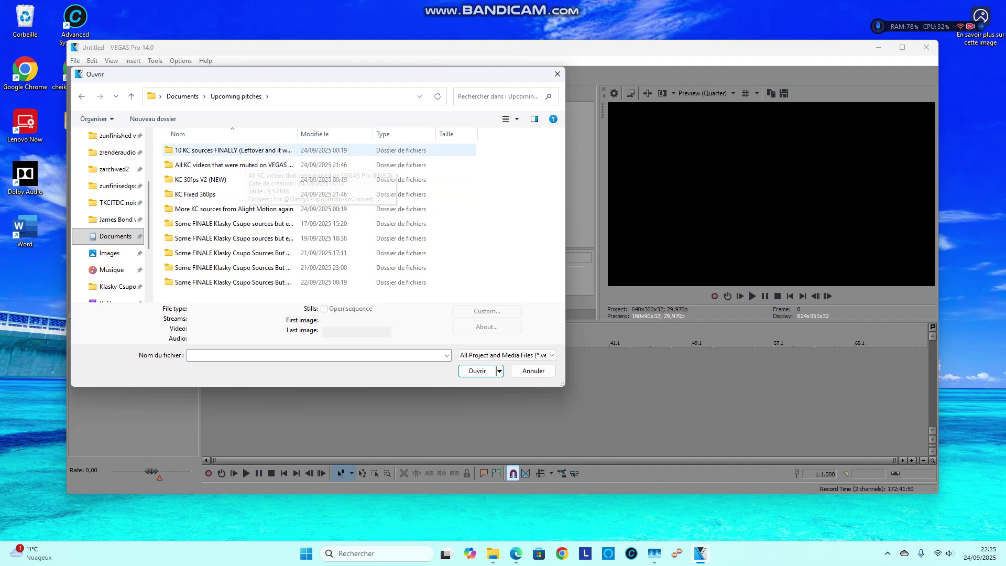
{"action": "double_click", "coordinate": [236, 149]}
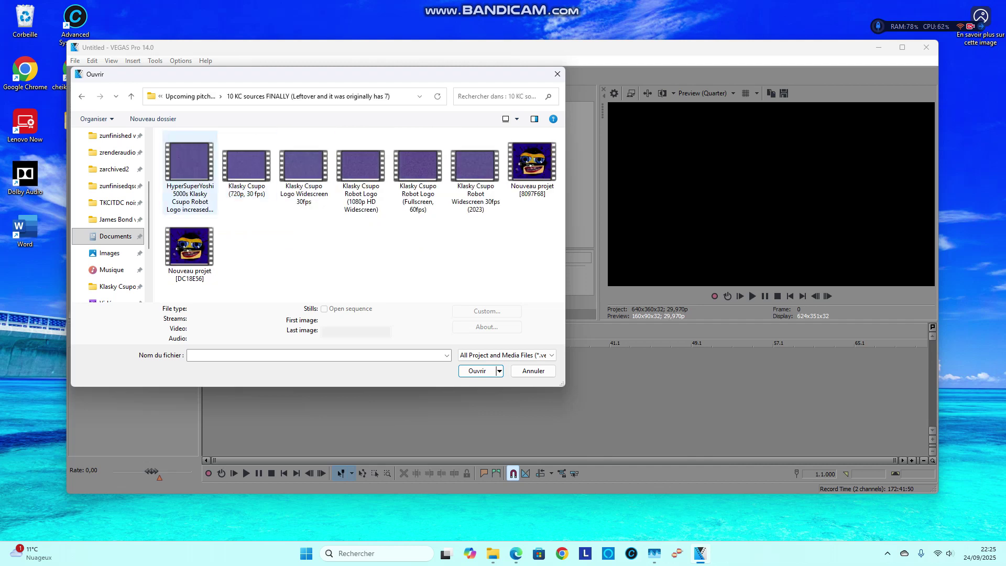
{"action": "key", "text": "Escape"}
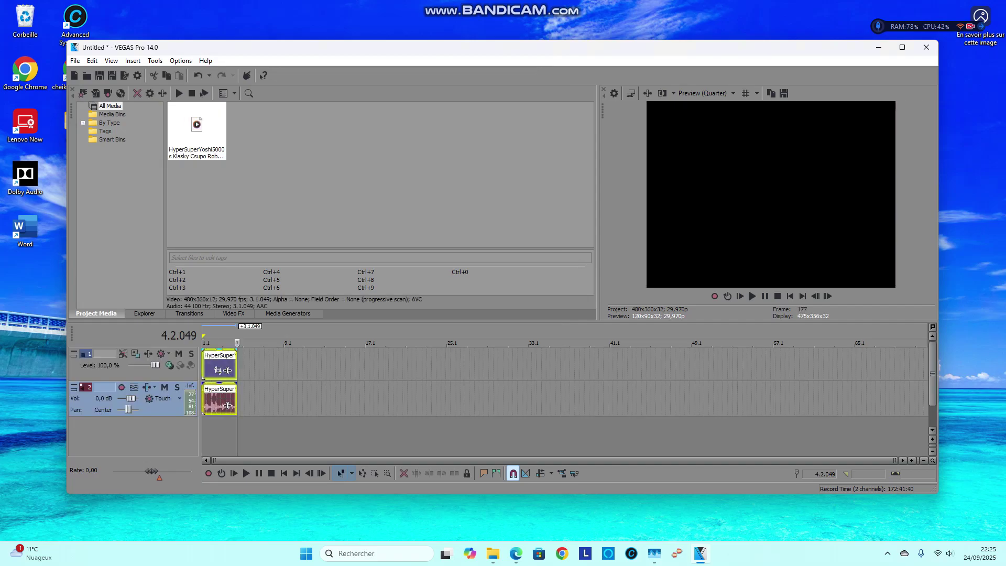
Set the project properties to the 640x360 30p internet template.
{"action": "left_click", "coordinate": [218, 366]}
{"action": "scroll", "coordinate": [236, 365], "scroll_direction": "up", "scroll_amount": 3}
{"action": "scroll", "coordinate": [236, 366], "scroll_direction": "up", "scroll_amount": 2}
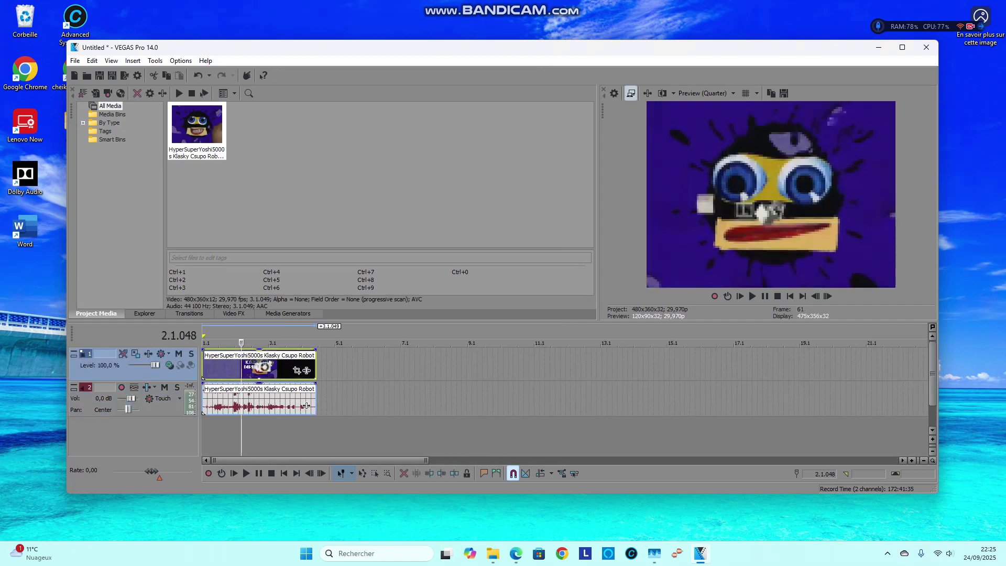
{"action": "key", "text": "alt+Return"}
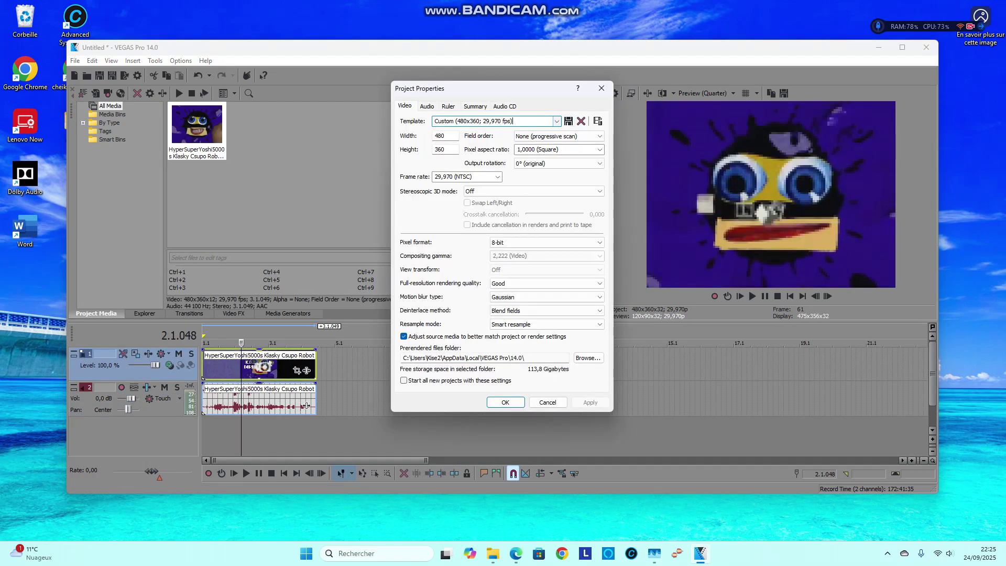
{"action": "key", "text": "alt+Down"}
{"action": "key", "text": "Down"}
{"action": "key", "text": "Down"}
{"action": "key", "text": "Down"}
{"action": "key", "text": "Return"}
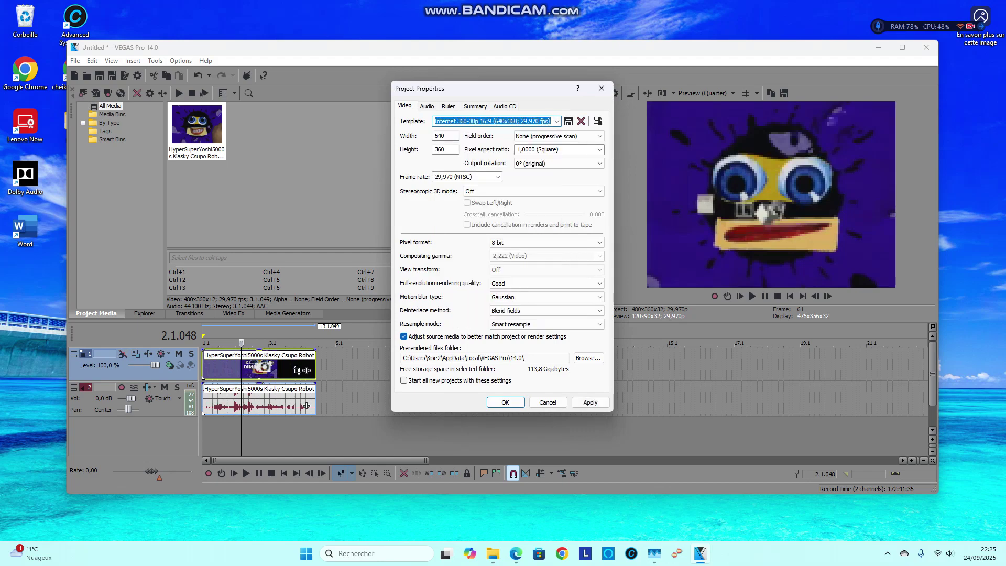
{"action": "key", "text": "Return"}
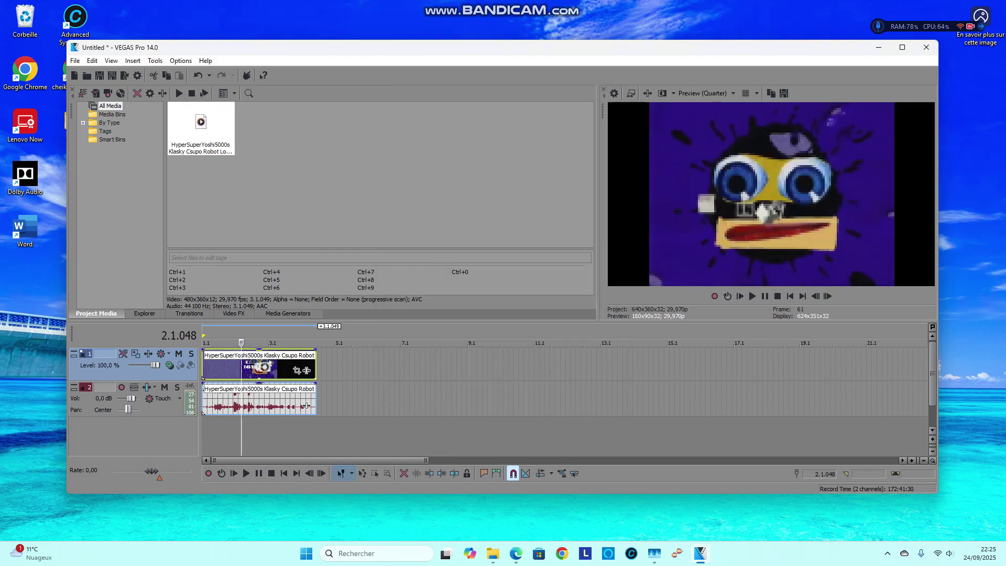
Turn off aspect-ratio locking in Pan/Crop so the clip fills the frame.
{"action": "left_click", "coordinate": [297, 369]}
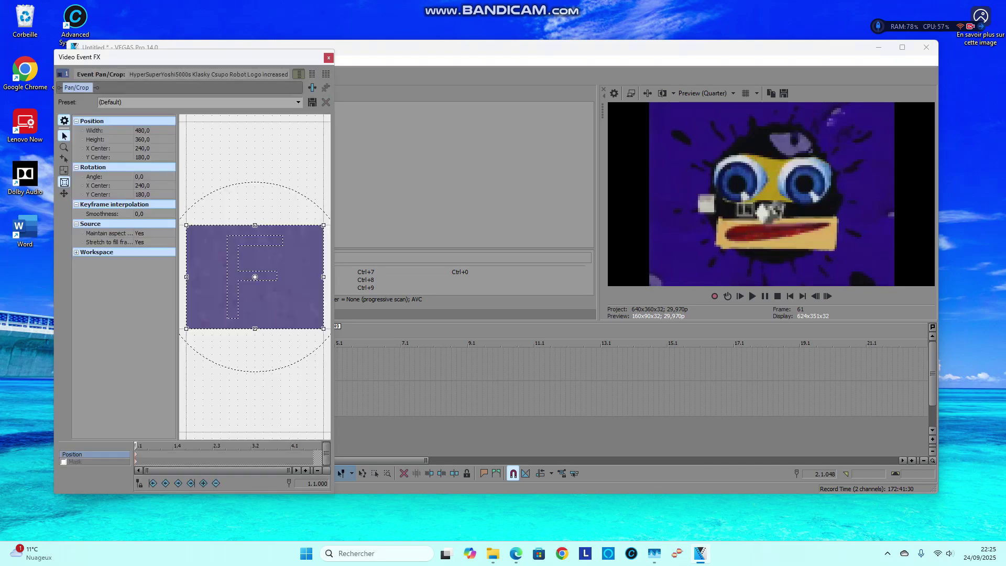
{"action": "double_click", "coordinate": [149, 232]}
{"action": "left_click", "coordinate": [328, 57]}
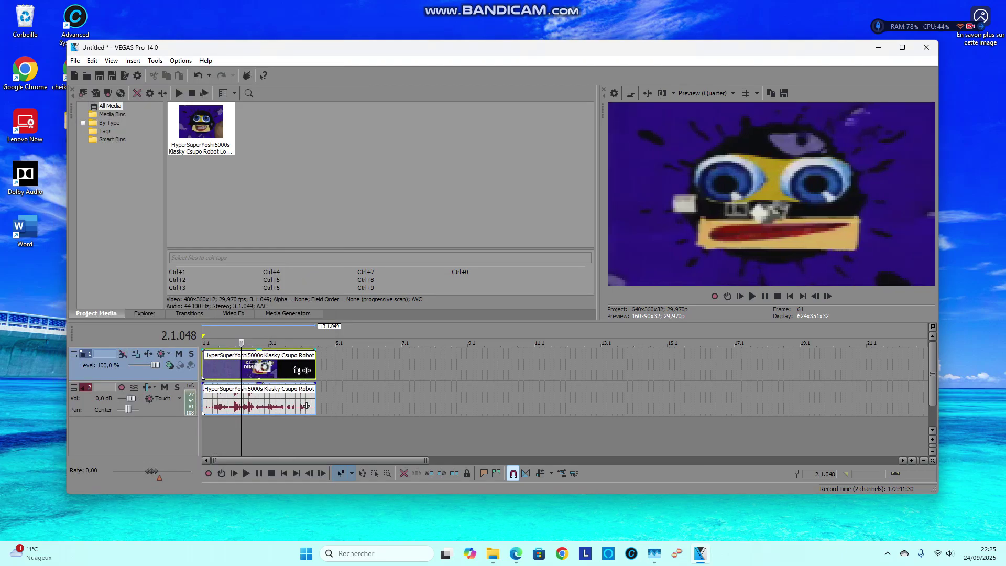
{"action": "scroll", "coordinate": [306, 406], "scroll_direction": "up", "scroll_amount": 2}
{"action": "scroll", "coordinate": [362, 406], "scroll_direction": "up", "scroll_amount": 2}
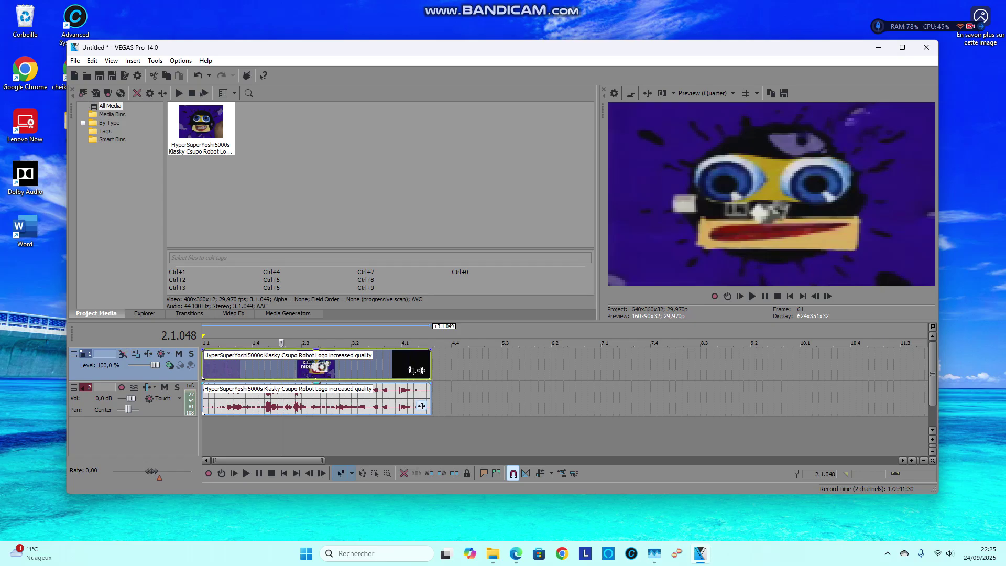
Add IL Vocodex from the Plug-In Chooser as an event effect on the Klasky Csupo audio.
{"action": "left_click", "coordinate": [421, 405]}
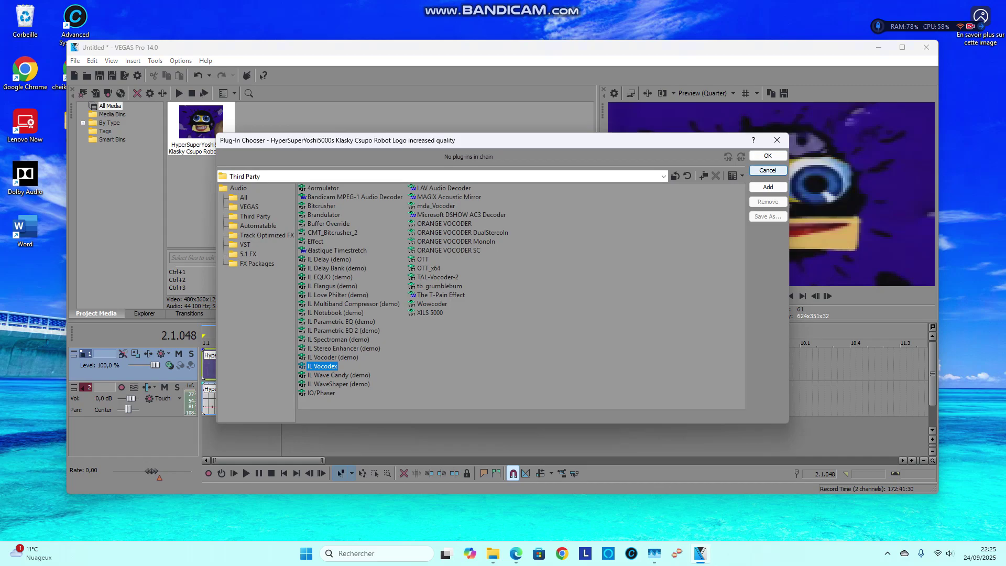
{"action": "left_click", "coordinate": [767, 156]}
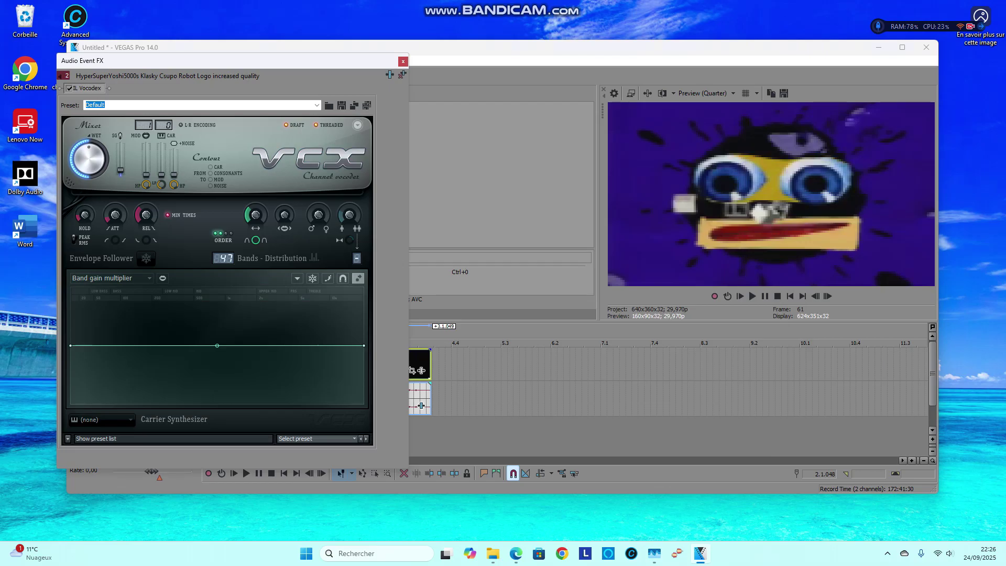
Load the Chord preset into IL Vocodex and bring up its carrier tone list.
{"action": "left_click", "coordinate": [318, 439]}
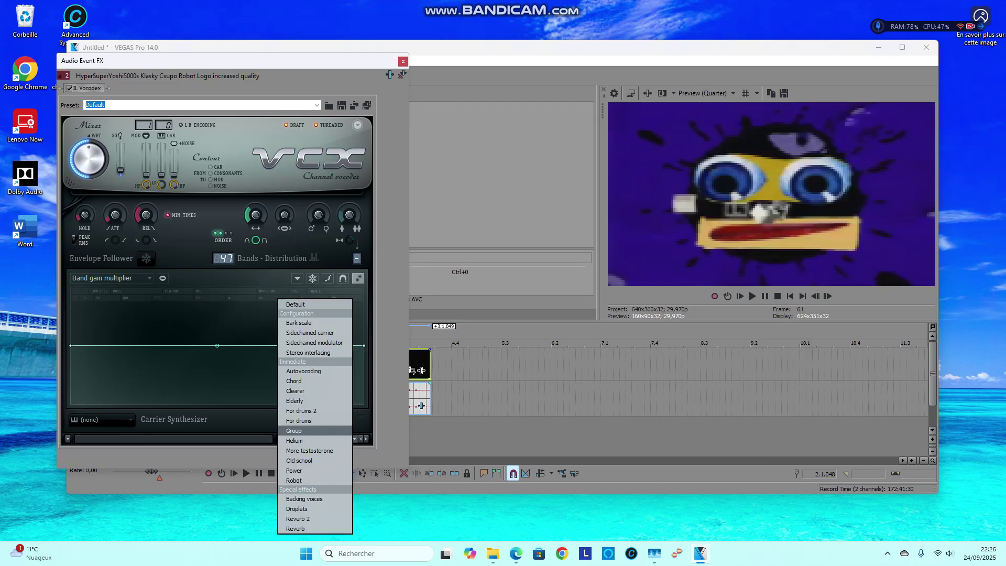
{"action": "left_click", "coordinate": [343, 473]}
{"action": "left_click", "coordinate": [318, 439]}
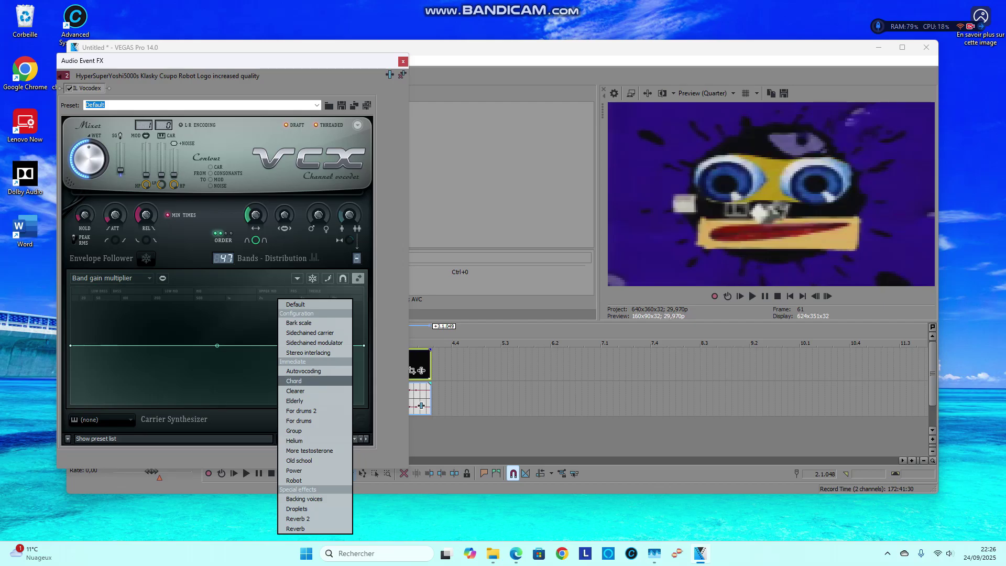
{"action": "left_click", "coordinate": [294, 380]}
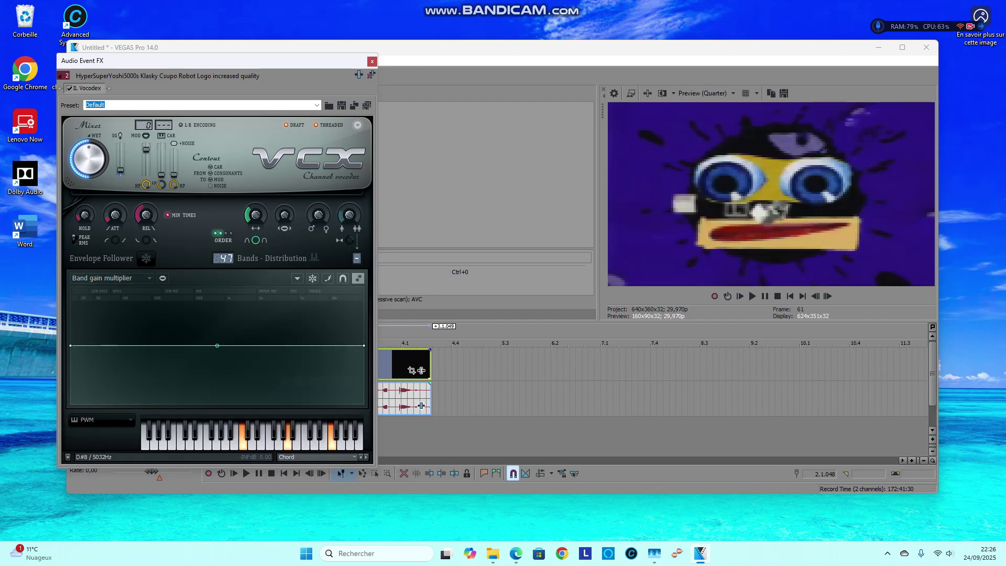
{"action": "left_click", "coordinate": [319, 457]}
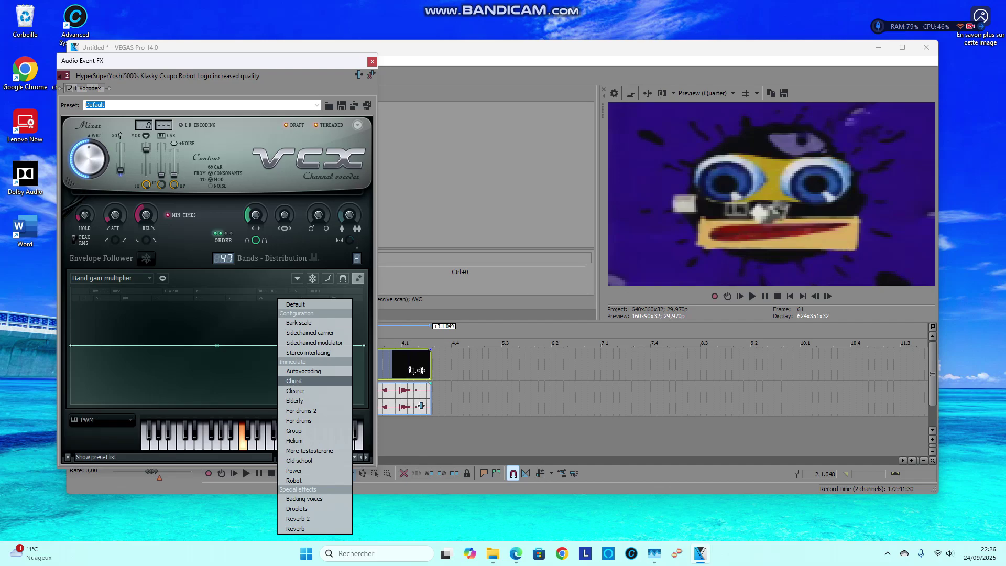
{"action": "left_click", "coordinate": [294, 380]}
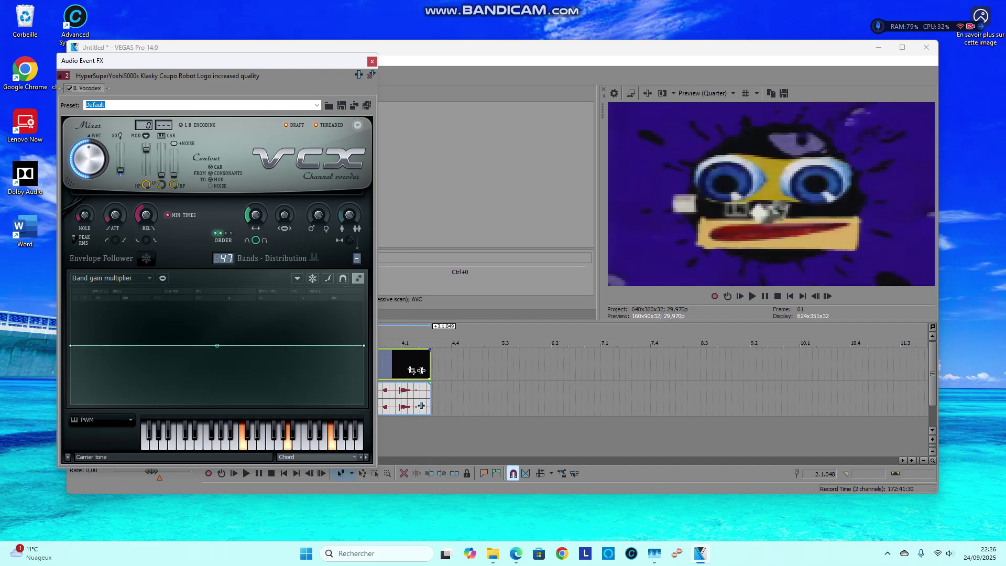
{"action": "left_click", "coordinate": [102, 419]}
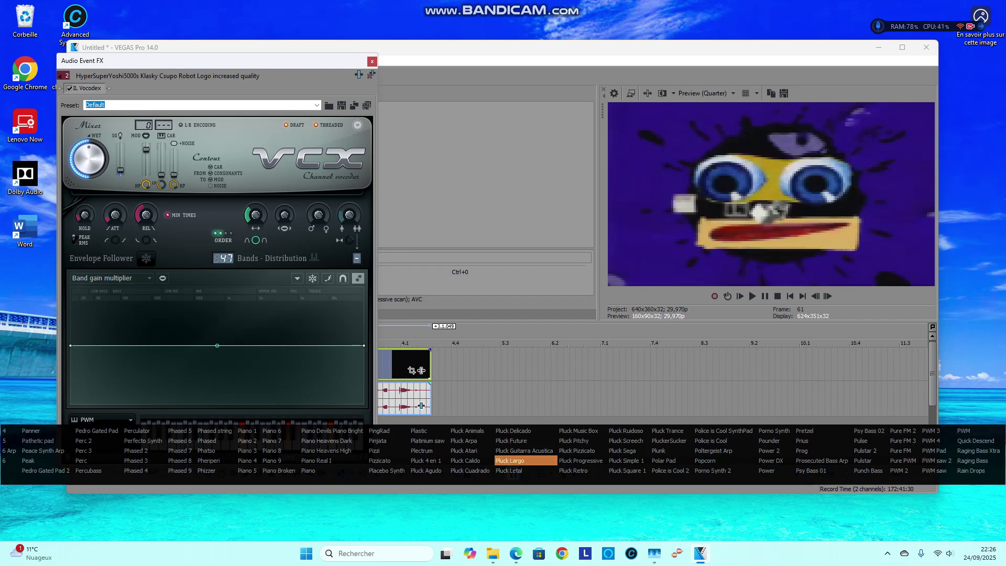
Step through the Sytrus carrier tone presets with the arrow keys.
{"action": "key", "text": "Down"}
{"action": "key", "text": "Right"}
{"action": "key", "text": "Right"}
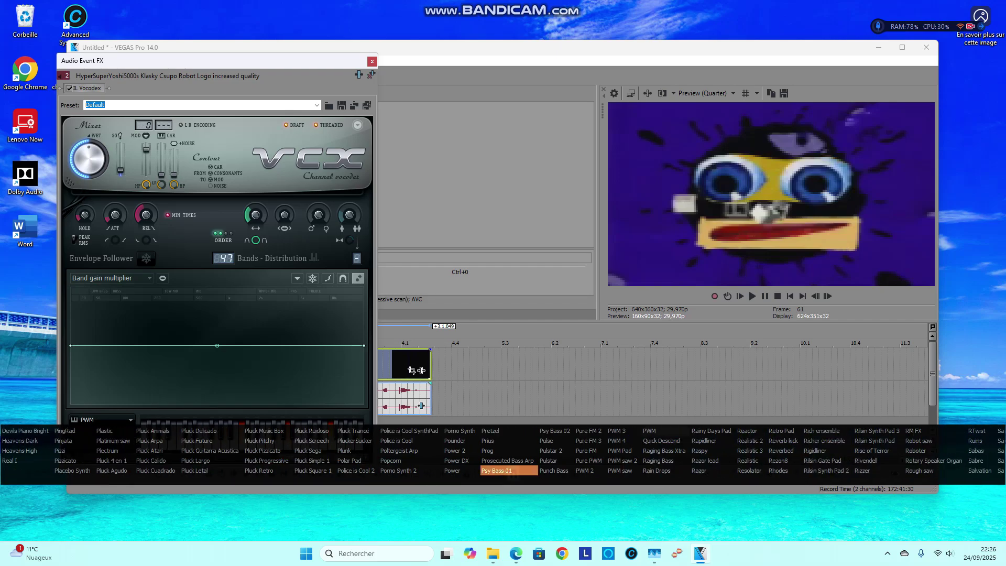
{"action": "key", "text": "Right"}
{"action": "key", "text": "Right"}
{"action": "key", "text": "Right"}
{"action": "key", "text": "Right"}
{"action": "key", "text": "Right"}
{"action": "key", "text": "Right"}
{"action": "key", "text": "Right"}
{"action": "key", "text": "Right"}
{"action": "key", "text": "Right"}
{"action": "key", "text": "Right"}
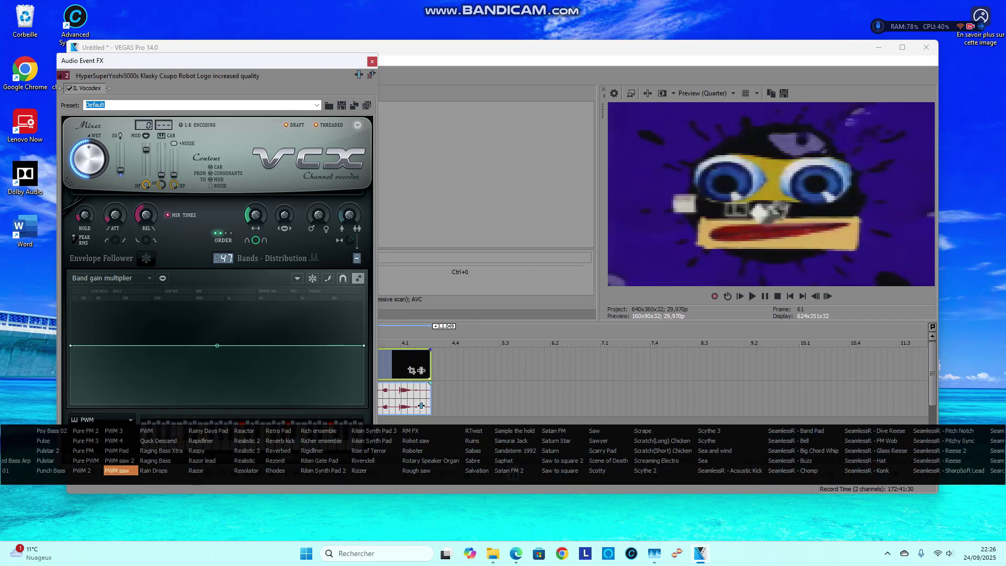
{"action": "key", "text": "Right"}
{"action": "key", "text": "Right"}
{"action": "key", "text": "Right"}
{"action": "key", "text": "Right"}
{"action": "key", "text": "Right"}
{"action": "key", "text": "Right"}
{"action": "scroll", "coordinate": [503, 450], "scroll_direction": "up", "scroll_amount": 3}
{"action": "scroll", "coordinate": [503, 451], "scroll_direction": "up", "scroll_amount": 3}
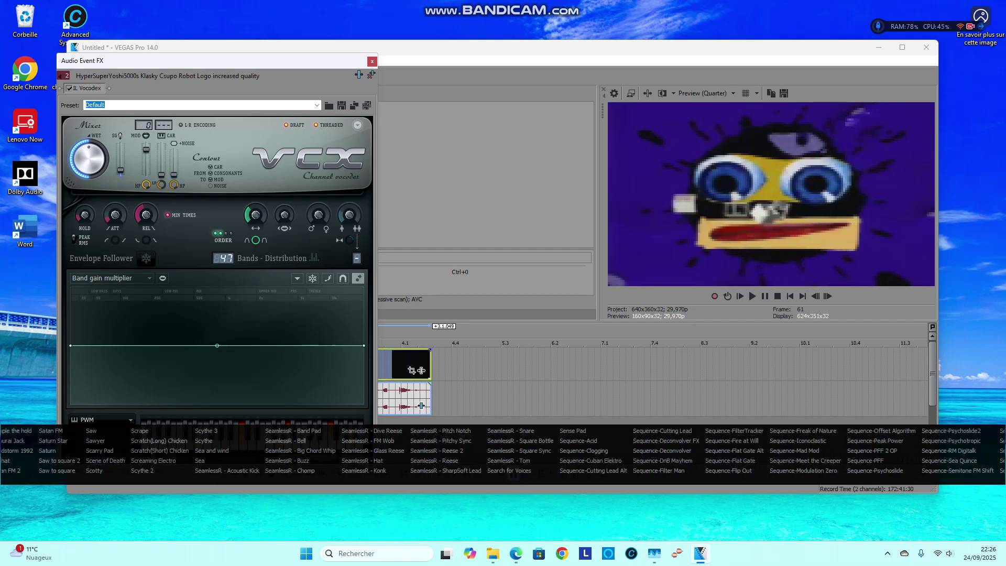
{"action": "scroll", "coordinate": [503, 450], "scroll_direction": "up", "scroll_amount": 3}
{"action": "scroll", "coordinate": [503, 451], "scroll_direction": "up", "scroll_amount": 3}
{"action": "scroll", "coordinate": [503, 450], "scroll_direction": "up", "scroll_amount": 3}
{"action": "scroll", "coordinate": [503, 450], "scroll_direction": "up", "scroll_amount": 3}
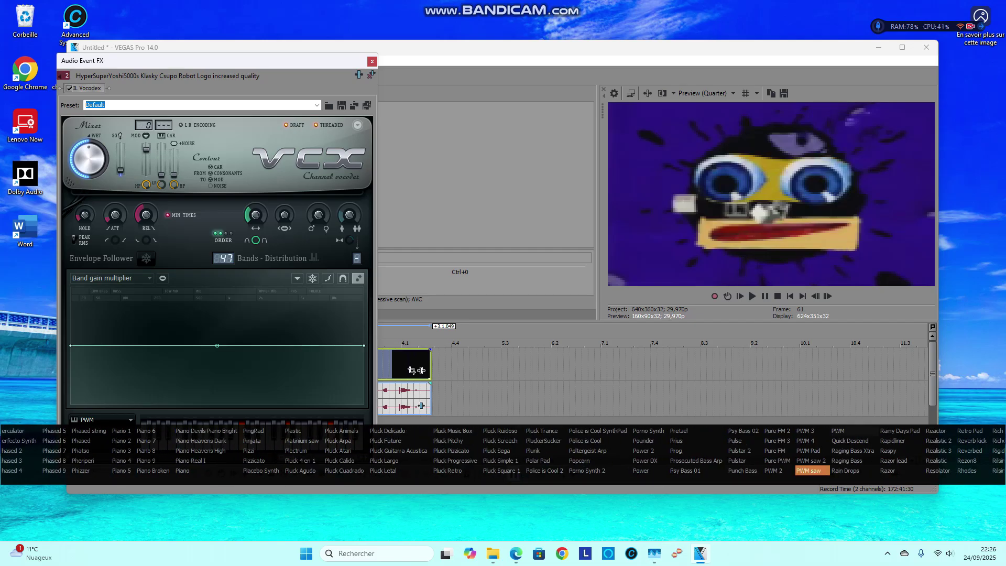
{"action": "scroll", "coordinate": [503, 450], "scroll_direction": "up", "scroll_amount": 2}
{"action": "scroll", "coordinate": [503, 450], "scroll_direction": "up", "scroll_amount": 3}
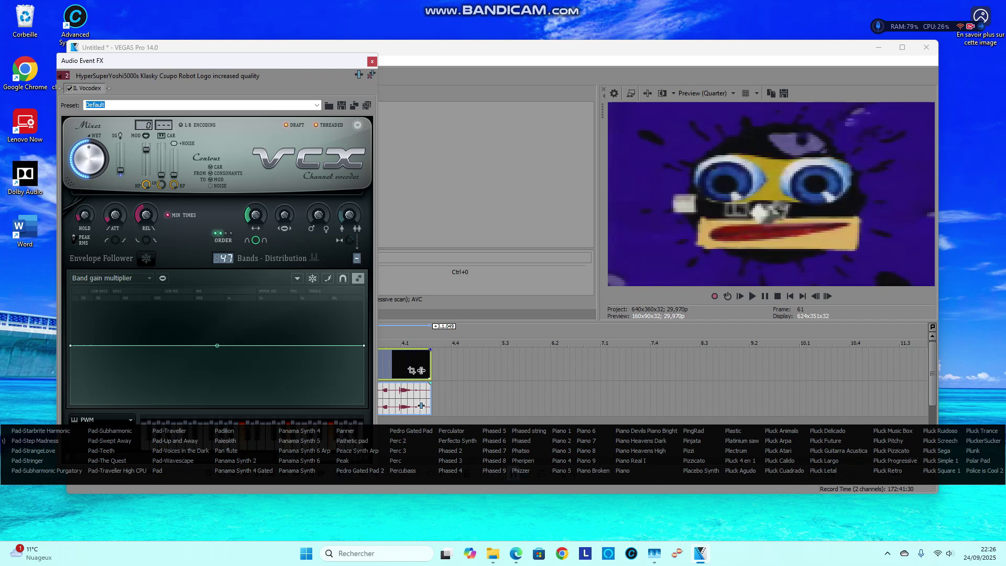
{"action": "scroll", "coordinate": [503, 450], "scroll_direction": "up", "scroll_amount": 3}
{"action": "scroll", "coordinate": [503, 451], "scroll_direction": "up", "scroll_amount": 3}
{"action": "scroll", "coordinate": [503, 450], "scroll_direction": "up", "scroll_amount": 3}
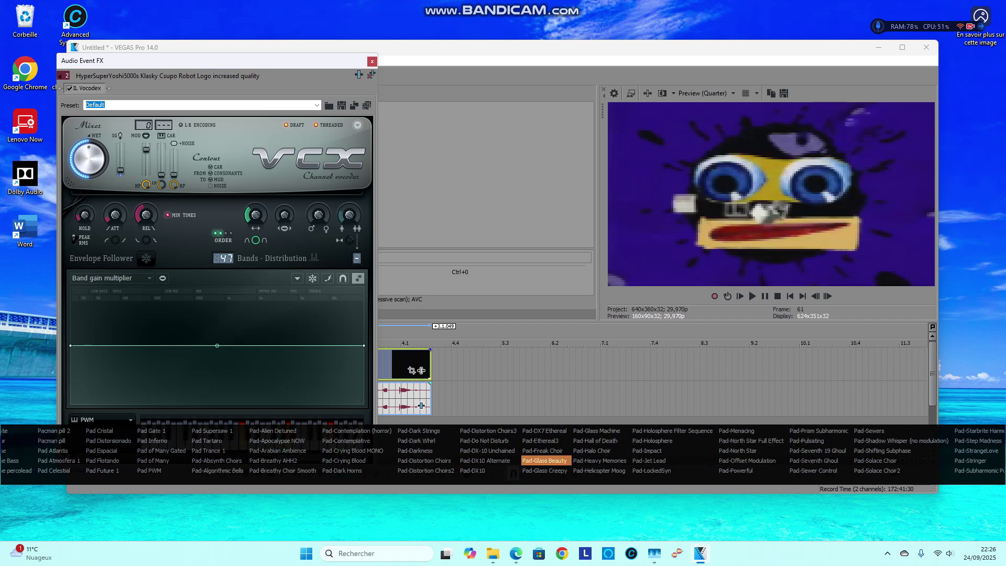
{"action": "scroll", "coordinate": [503, 450], "scroll_direction": "up", "scroll_amount": 3}
{"action": "scroll", "coordinate": [503, 450], "scroll_direction": "up", "scroll_amount": 3}
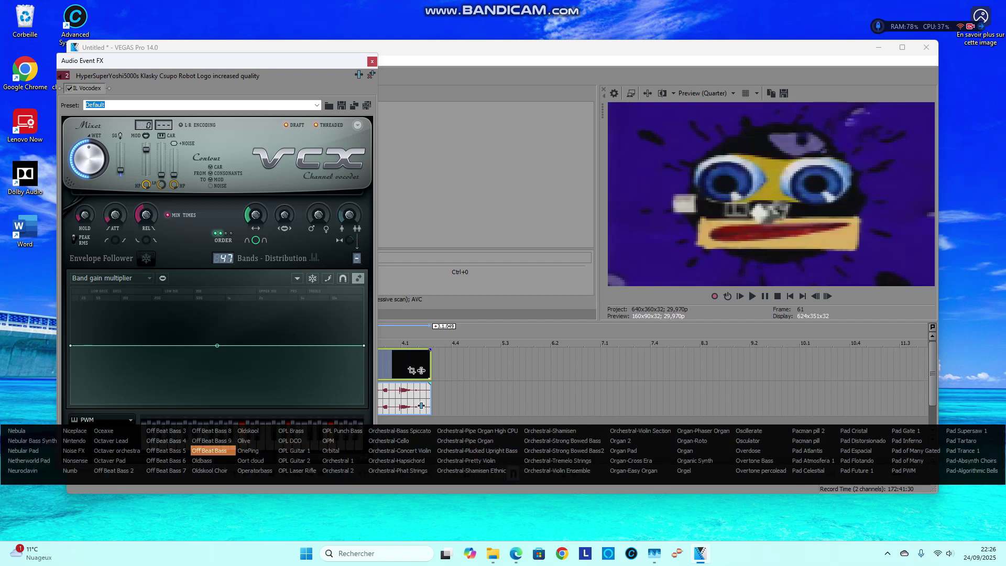
{"action": "scroll", "coordinate": [503, 450], "scroll_direction": "up", "scroll_amount": 3}
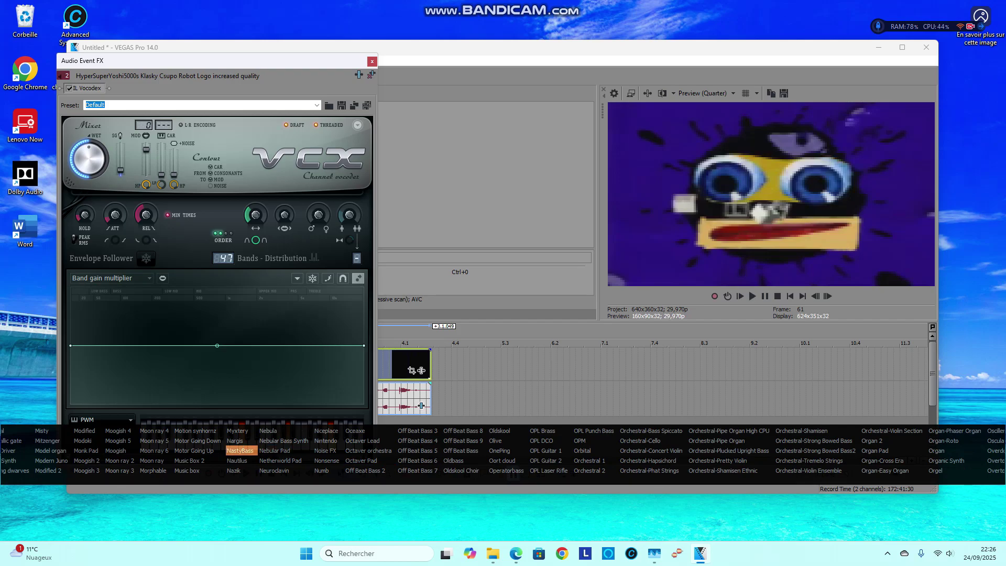
{"action": "scroll", "coordinate": [503, 451], "scroll_direction": "up", "scroll_amount": 2}
{"action": "scroll", "coordinate": [503, 450], "scroll_direction": "up", "scroll_amount": 2}
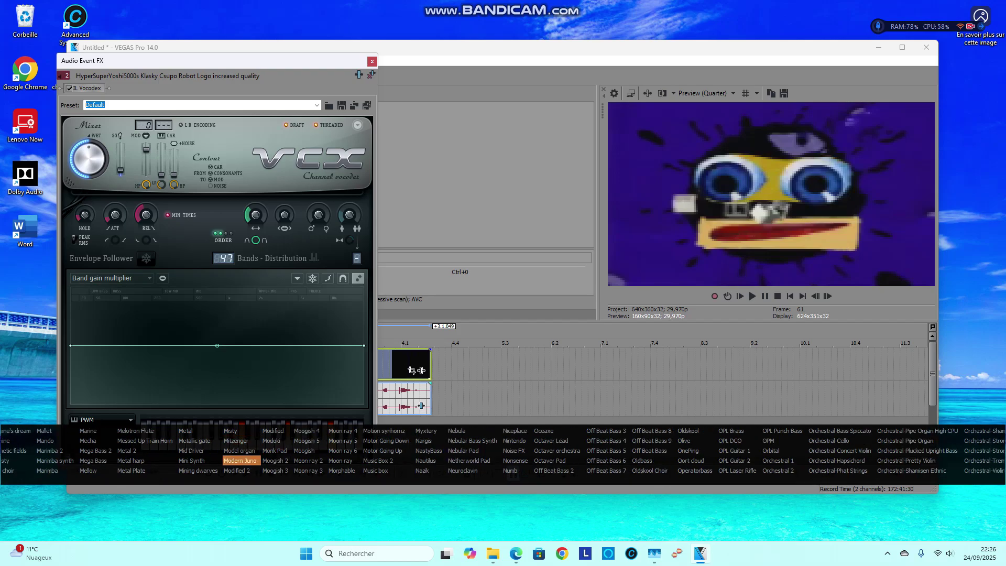
{"action": "scroll", "coordinate": [503, 451], "scroll_direction": "up", "scroll_amount": 1}
{"action": "scroll", "coordinate": [502, 450], "scroll_direction": "up", "scroll_amount": 2}
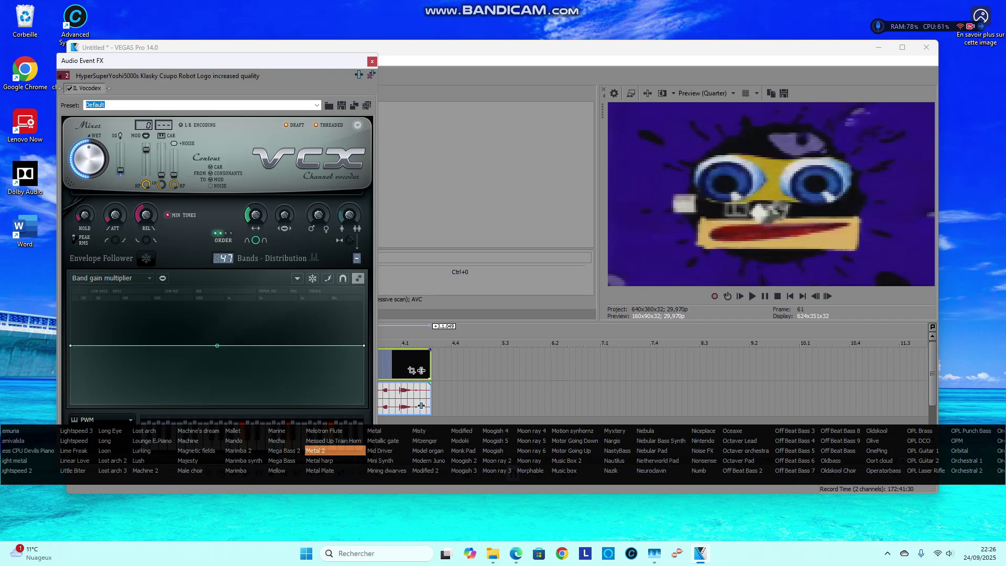
{"action": "scroll", "coordinate": [503, 450], "scroll_direction": "up", "scroll_amount": 2}
{"action": "scroll", "coordinate": [504, 450], "scroll_direction": "up", "scroll_amount": 2}
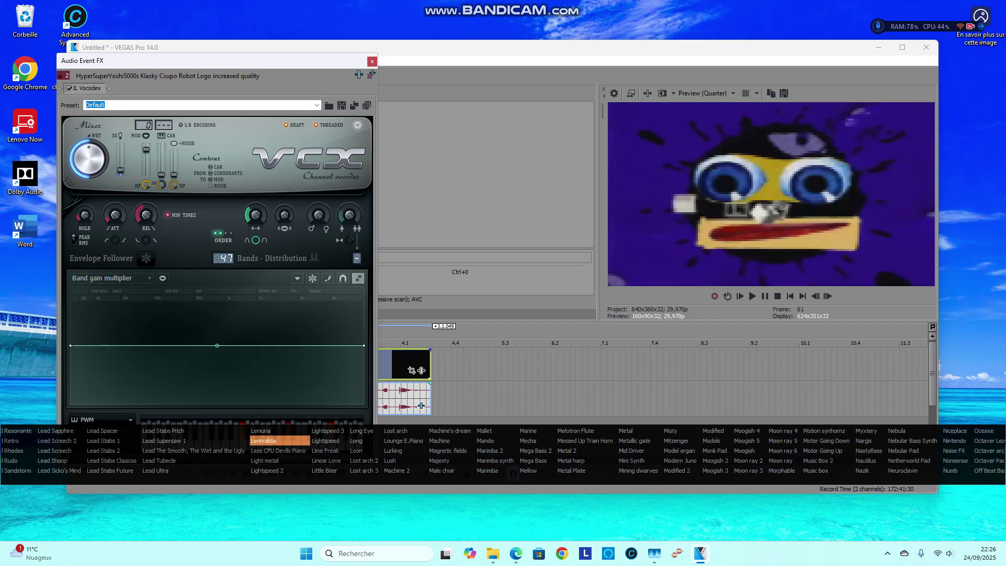
{"action": "scroll", "coordinate": [503, 450], "scroll_direction": "up", "scroll_amount": 2}
{"action": "scroll", "coordinate": [503, 451], "scroll_direction": "up", "scroll_amount": 2}
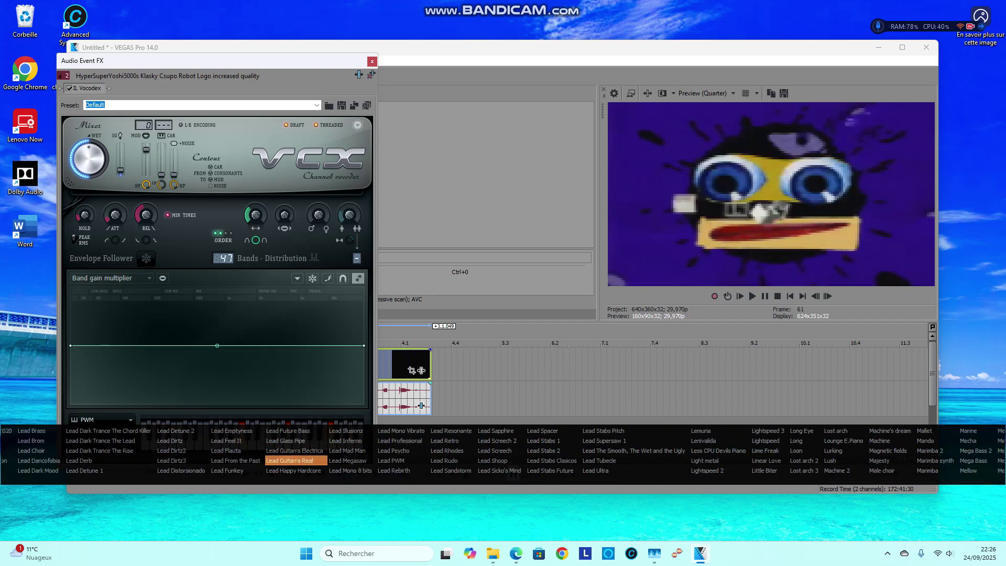
{"action": "scroll", "coordinate": [503, 450], "scroll_direction": "up", "scroll_amount": 2}
{"action": "scroll", "coordinate": [503, 451], "scroll_direction": "up", "scroll_amount": 2}
{"action": "scroll", "coordinate": [504, 451], "scroll_direction": "up", "scroll_amount": 5}
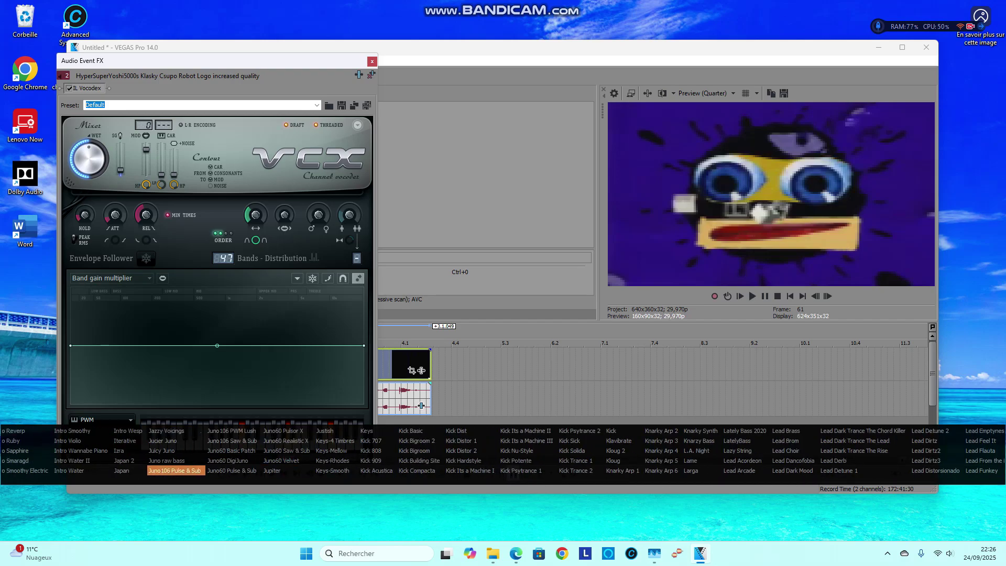
{"action": "scroll", "coordinate": [503, 450], "scroll_direction": "up", "scroll_amount": 2}
{"action": "scroll", "coordinate": [503, 450], "scroll_direction": "up", "scroll_amount": 10}
{"action": "scroll", "coordinate": [504, 450], "scroll_direction": "down", "scroll_amount": 3}
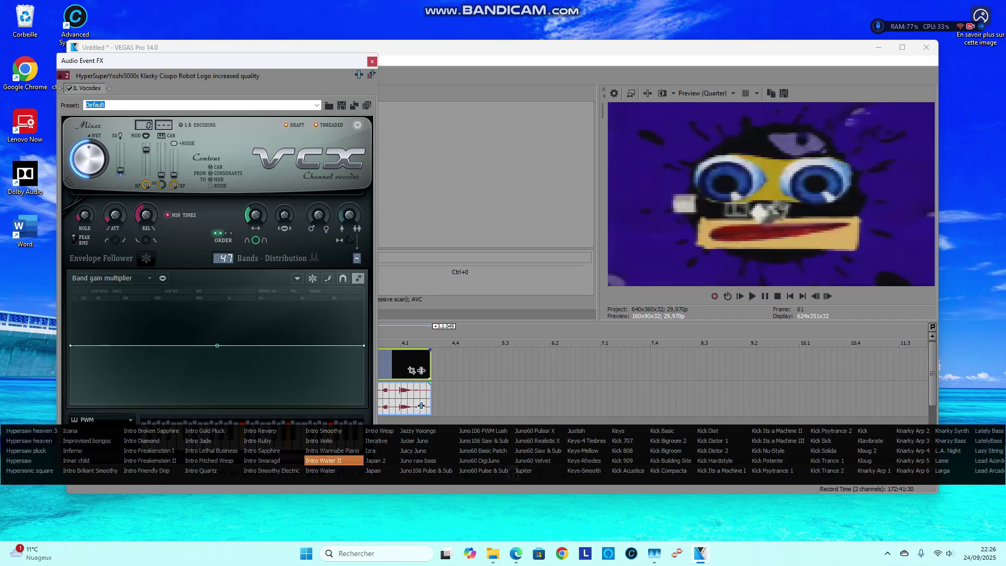
{"action": "scroll", "coordinate": [503, 451], "scroll_direction": "down", "scroll_amount": 3}
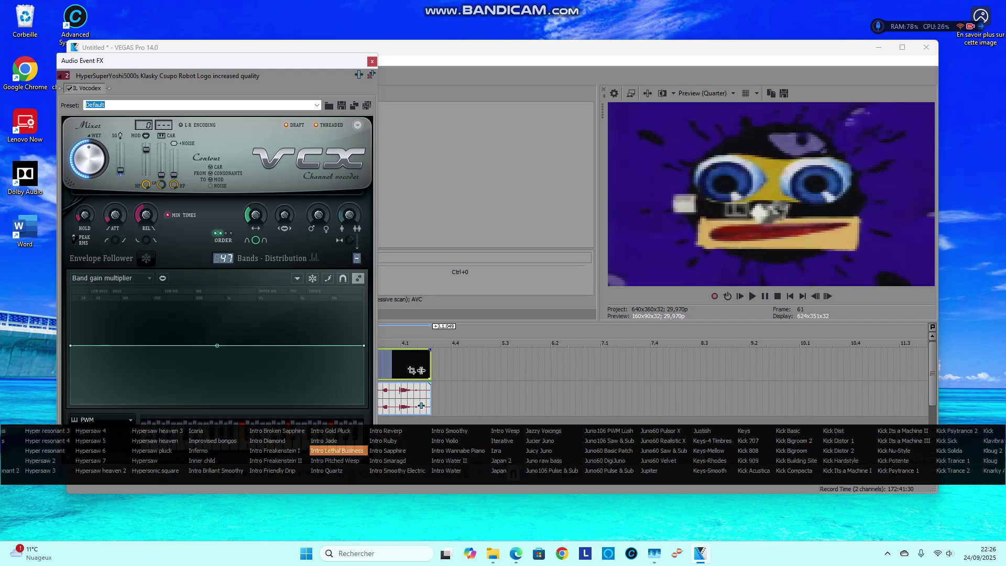
{"action": "scroll", "coordinate": [503, 450], "scroll_direction": "down", "scroll_amount": 10}
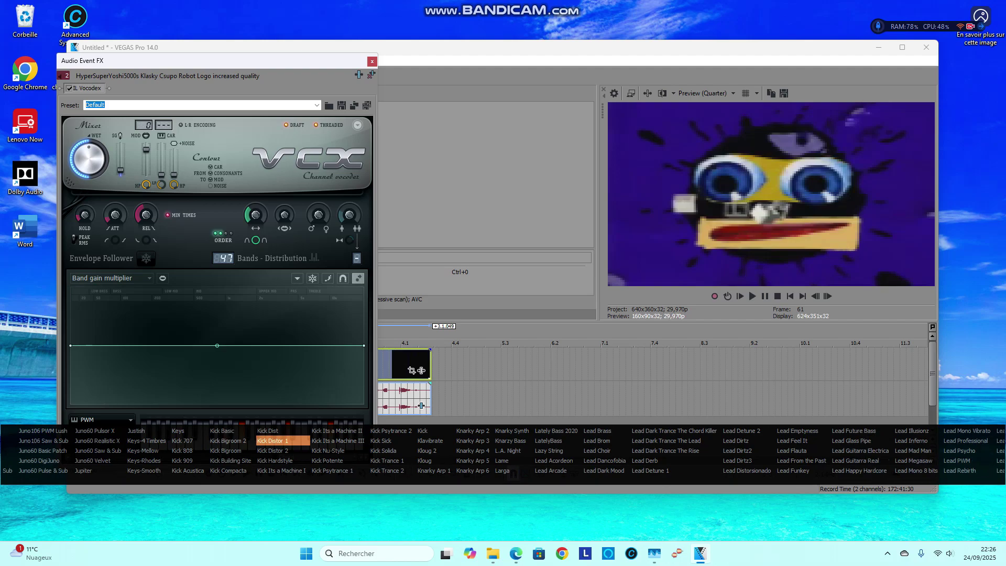
{"action": "scroll", "coordinate": [503, 450], "scroll_direction": "down", "scroll_amount": 10}
{"action": "scroll", "coordinate": [503, 450], "scroll_direction": "down", "scroll_amount": 10}
{"action": "scroll", "coordinate": [503, 450], "scroll_direction": "down", "scroll_amount": 10}
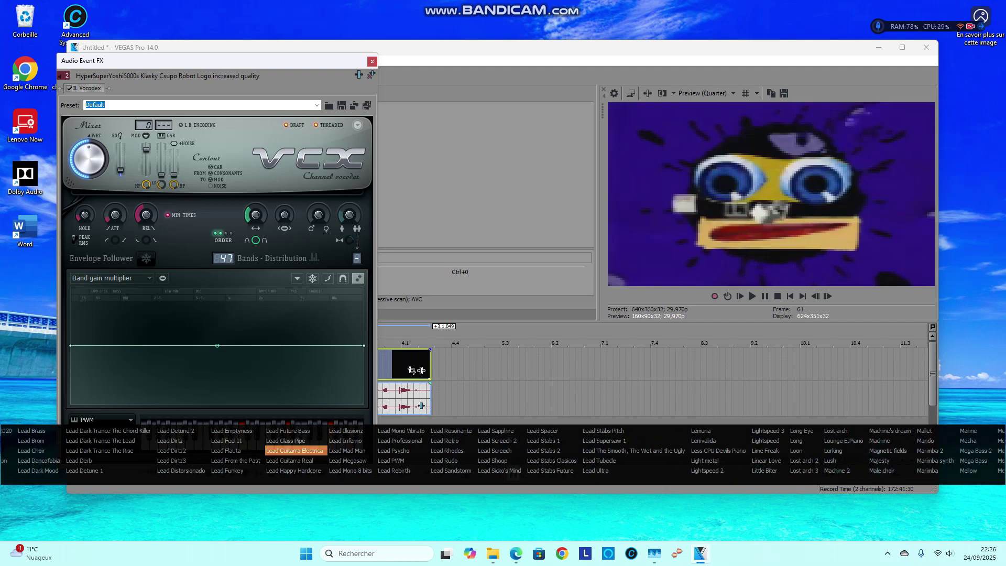
{"action": "scroll", "coordinate": [503, 450], "scroll_direction": "down", "scroll_amount": 10}
Set Nebular Bass Synth as the carrier and preview the vocoded clip.
{"action": "key", "text": "Return"}
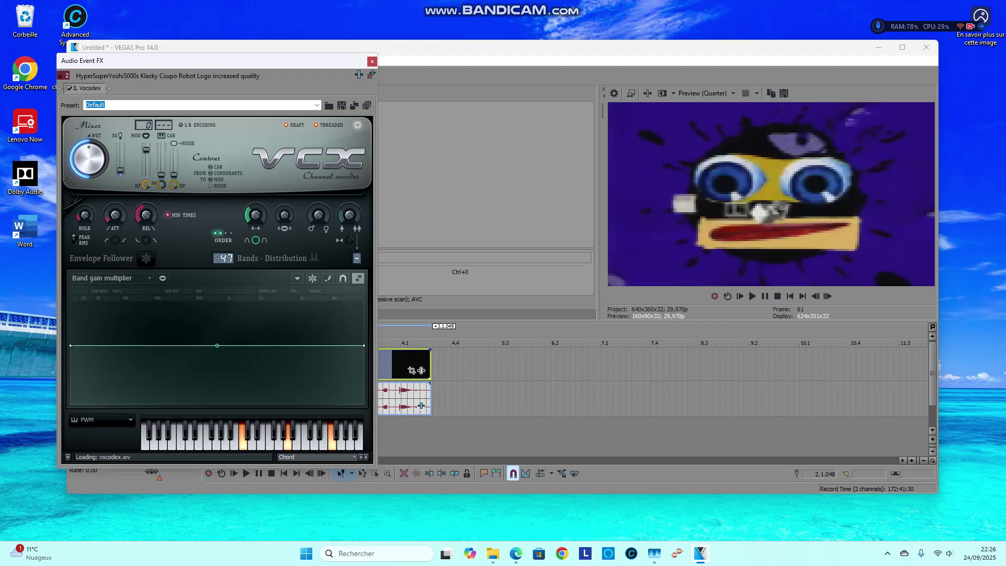
{"action": "key", "text": "space"}
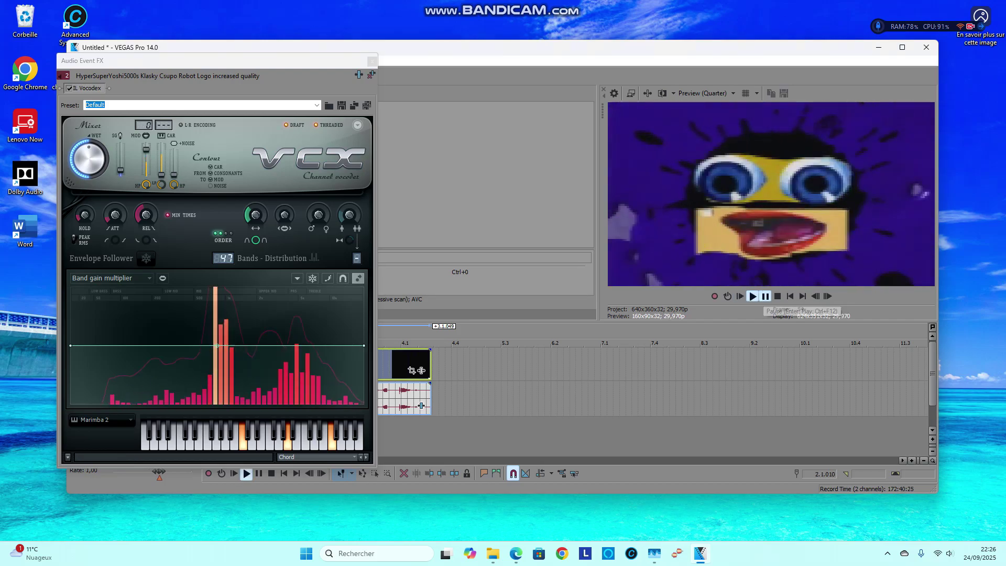
{"action": "key", "text": "space"}
{"action": "left_click", "coordinate": [98, 420]}
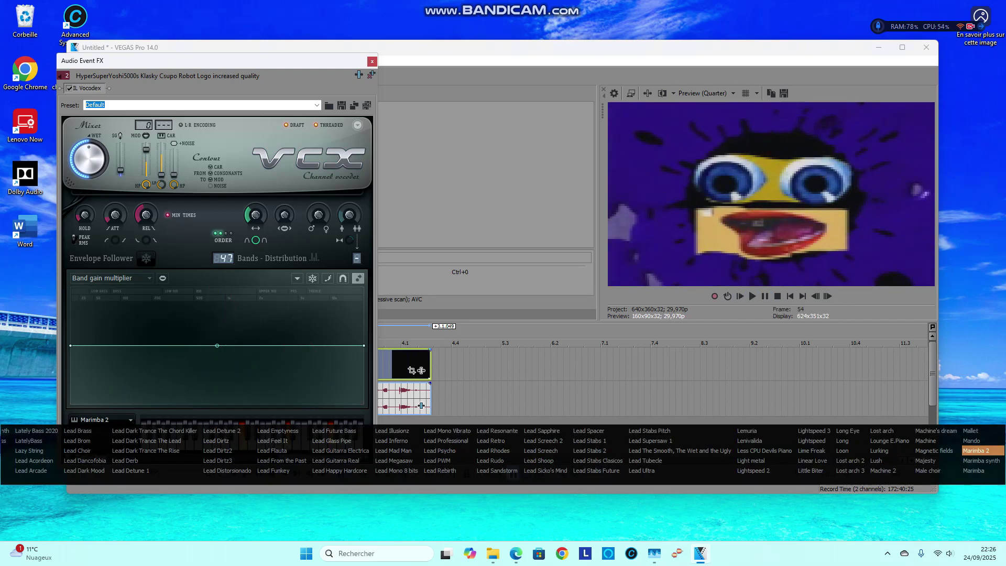
{"action": "scroll", "coordinate": [503, 451], "scroll_direction": "down", "scroll_amount": 5}
{"action": "scroll", "coordinate": [504, 450], "scroll_direction": "down", "scroll_amount": 5}
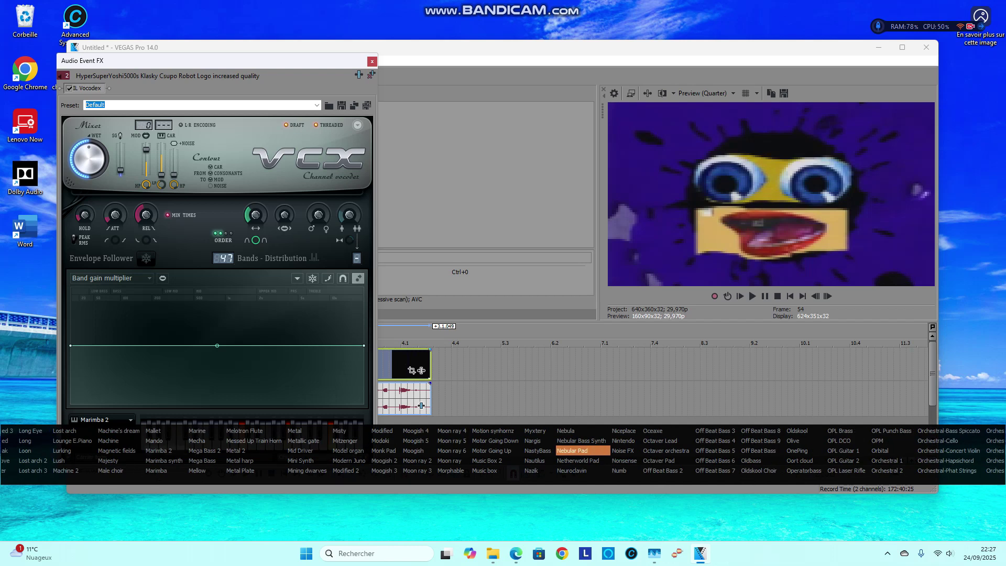
{"action": "key", "text": "Up"}
{"action": "key", "text": "Return"}
{"action": "key", "text": "space"}
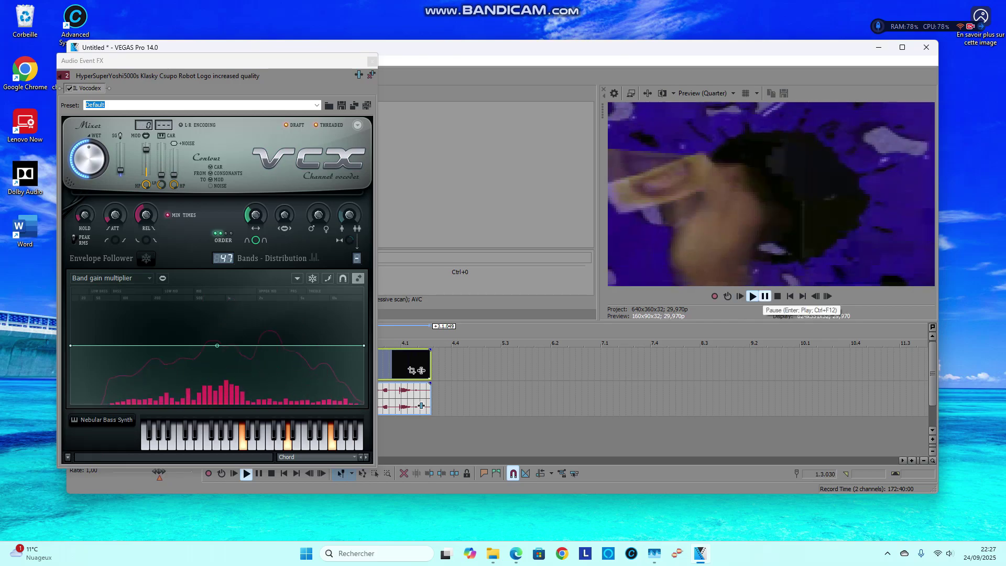
{"action": "left_click", "coordinate": [764, 296]}
Switch the carrier tone to Osculator and play the clip to hear it.
{"action": "left_click", "coordinate": [100, 418]}
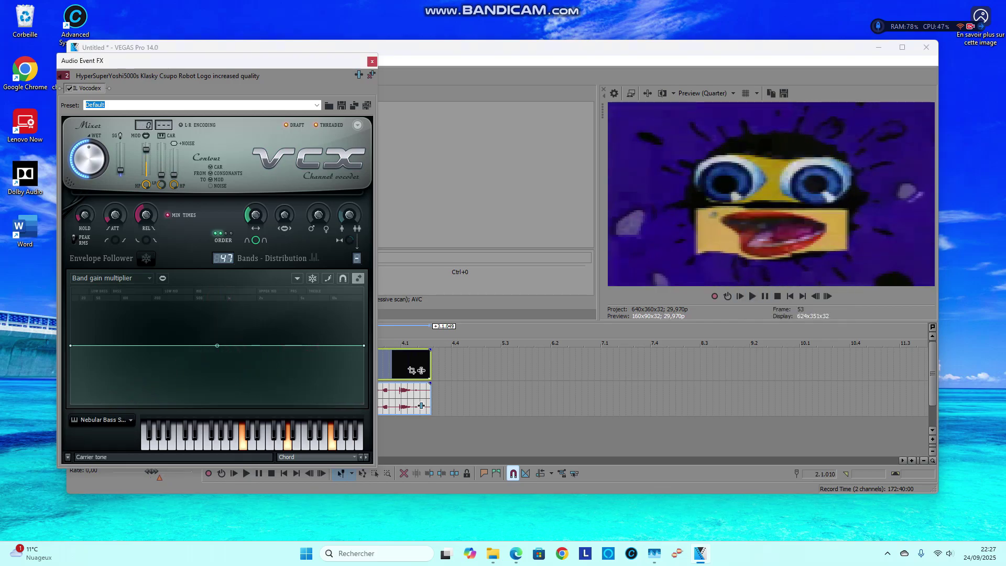
{"action": "key", "text": "Right"}
{"action": "key", "text": "Right"}
{"action": "key", "text": "Right"}
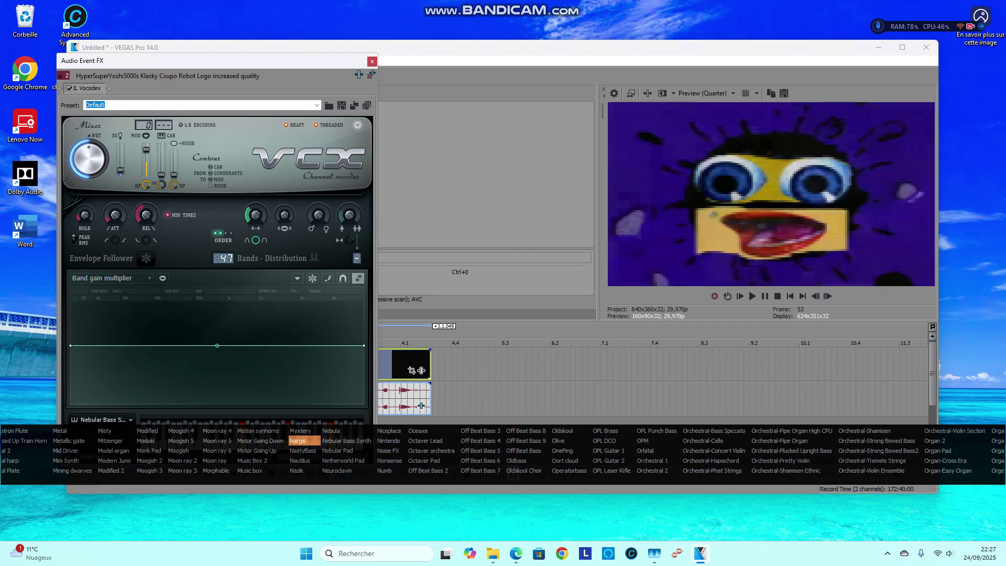
{"action": "key", "text": "Right"}
{"action": "key", "text": "Right"}
{"action": "key", "text": "Right"}
{"action": "key", "text": "Right"}
{"action": "key", "text": "Right"}
{"action": "key", "text": "Right"}
{"action": "key", "text": "Right"}
{"action": "key", "text": "Right"}
{"action": "key", "text": "Right"}
{"action": "key", "text": "Right"}
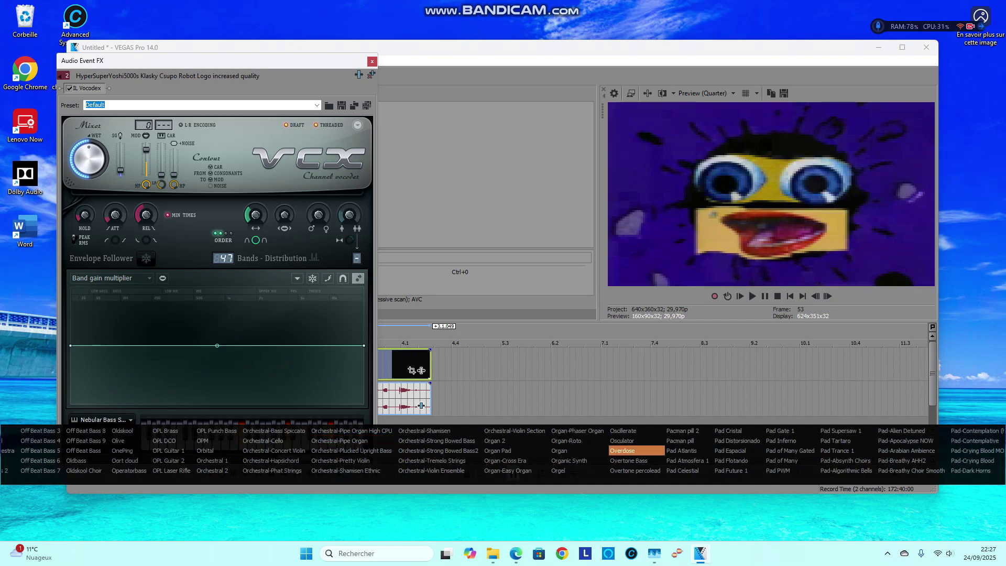
{"action": "key", "text": "Return"}
{"action": "key", "text": "space"}
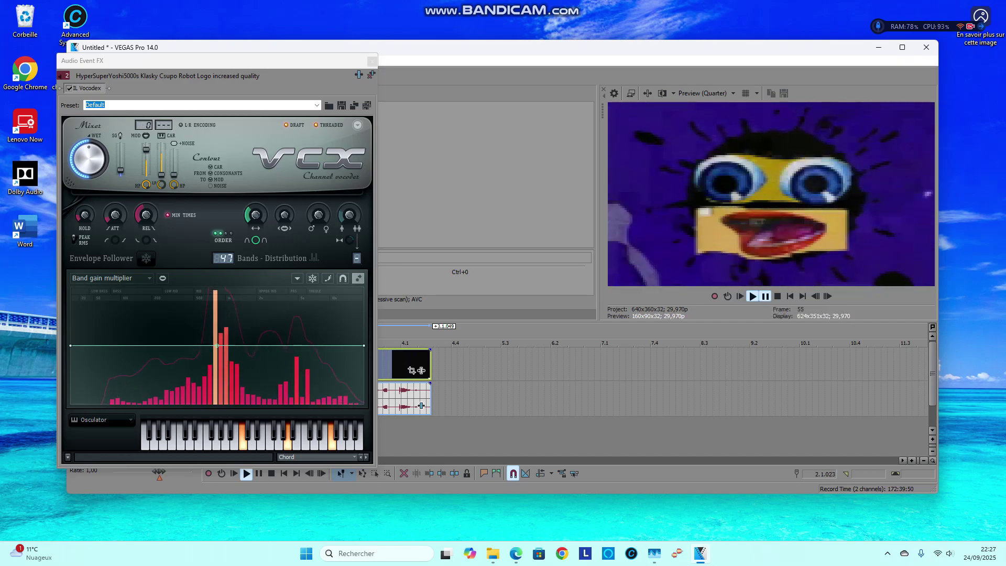
{"action": "key", "text": "space"}
Choose the Piano 2 carrier tone and preview it in playback.
{"action": "left_click", "coordinate": [92, 456]}
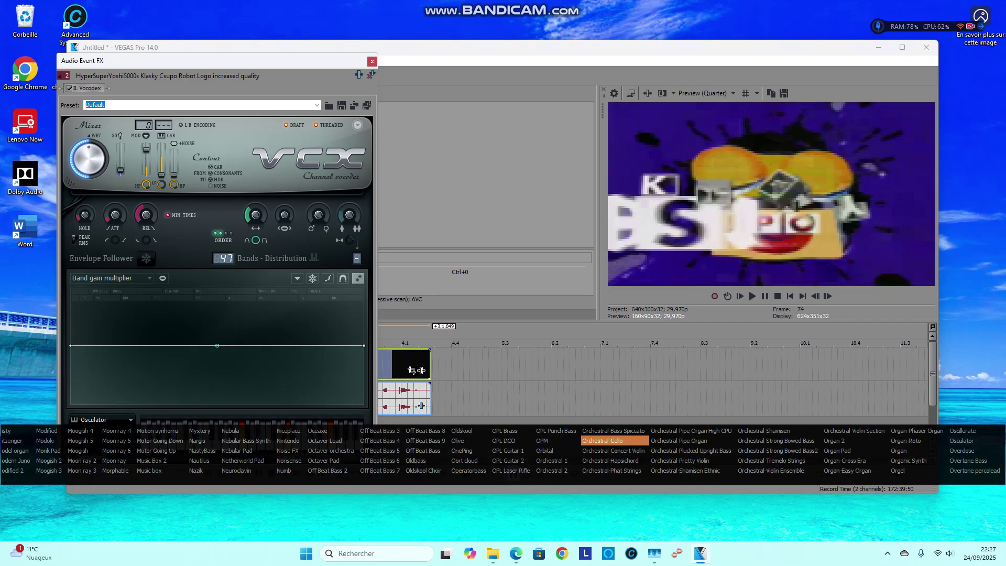
{"action": "scroll", "coordinate": [180, 440], "scroll_direction": "right", "scroll_amount": 2}
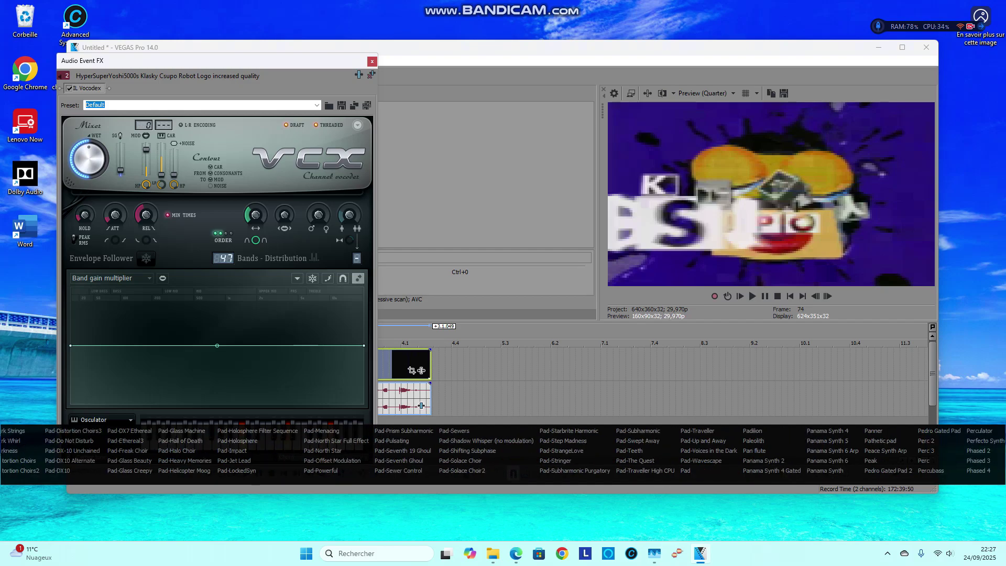
{"action": "scroll", "coordinate": [182, 440], "scroll_direction": "right", "scroll_amount": 3}
{"action": "key", "text": "Right"}
{"action": "key", "text": "Right"}
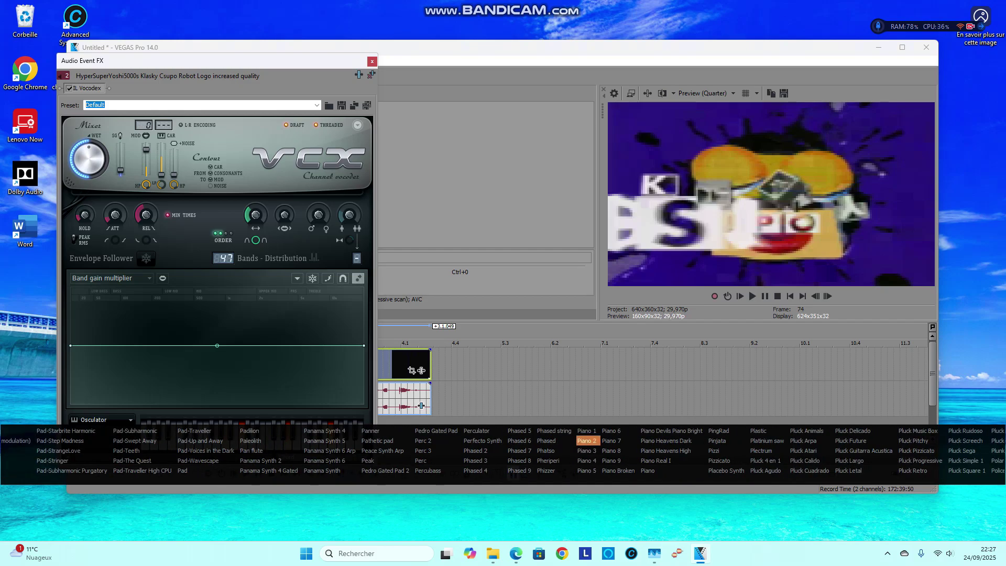
{"action": "key", "text": "Return"}
{"action": "key", "text": "space"}
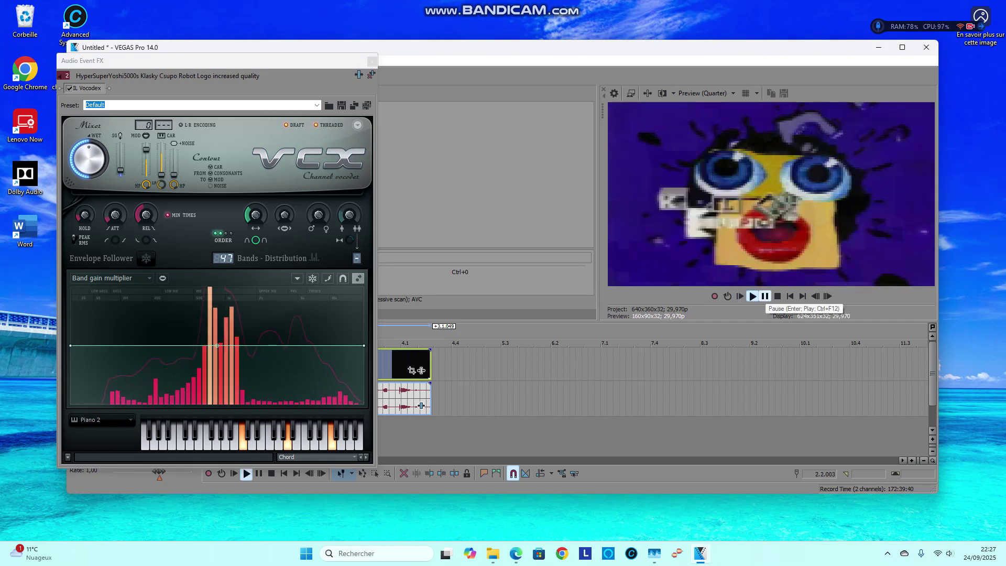
{"action": "left_click", "coordinate": [764, 296]}
Preview the clip with the Pad-Glass Machine and Perc 2 carriers.
{"action": "key", "text": "Down"}
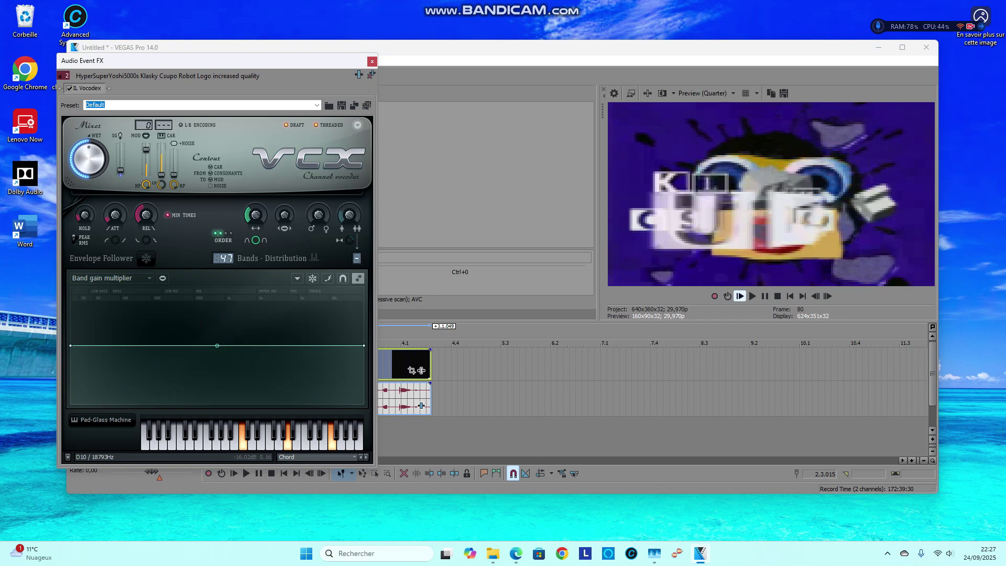
{"action": "left_click", "coordinate": [245, 473]}
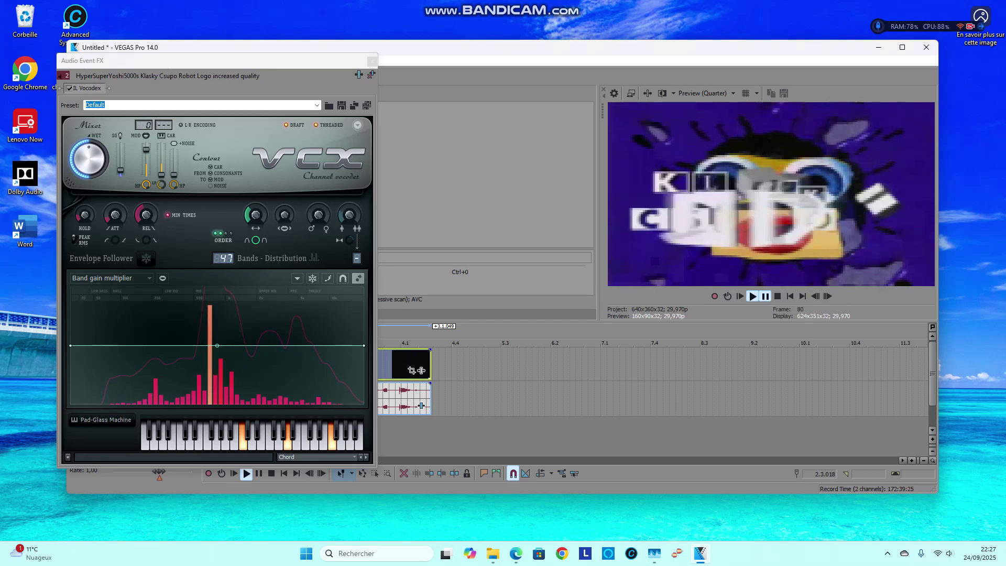
{"action": "left_click", "coordinate": [100, 419]}
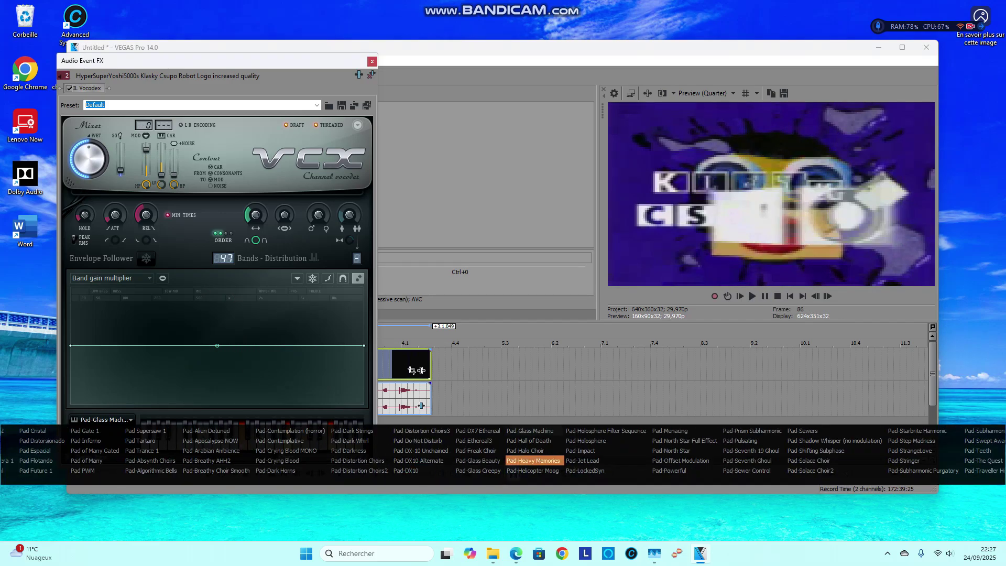
{"action": "scroll", "coordinate": [503, 451], "scroll_direction": "down", "scroll_amount": 5}
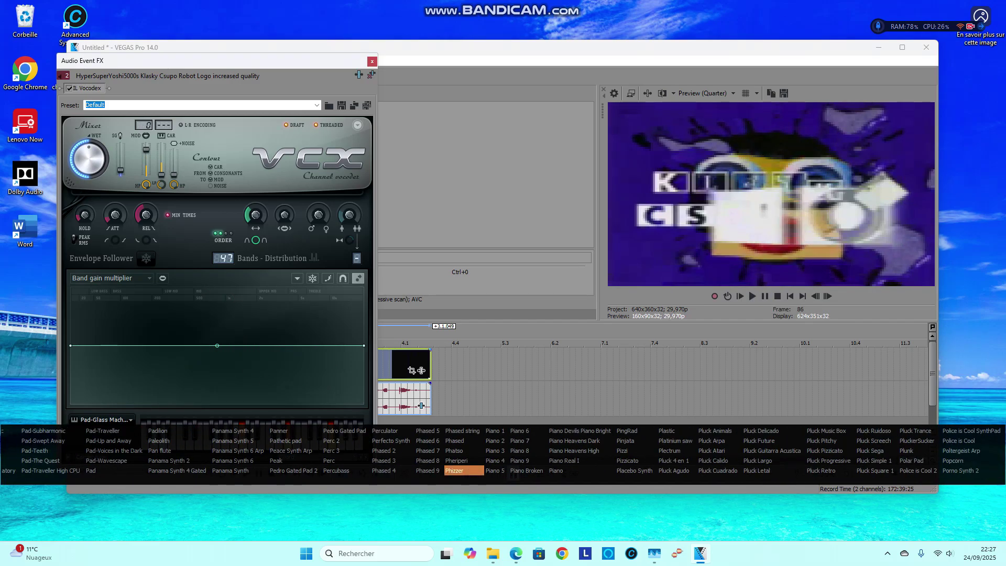
{"action": "left_click", "coordinate": [346, 441]}
{"action": "left_click", "coordinate": [752, 297]}
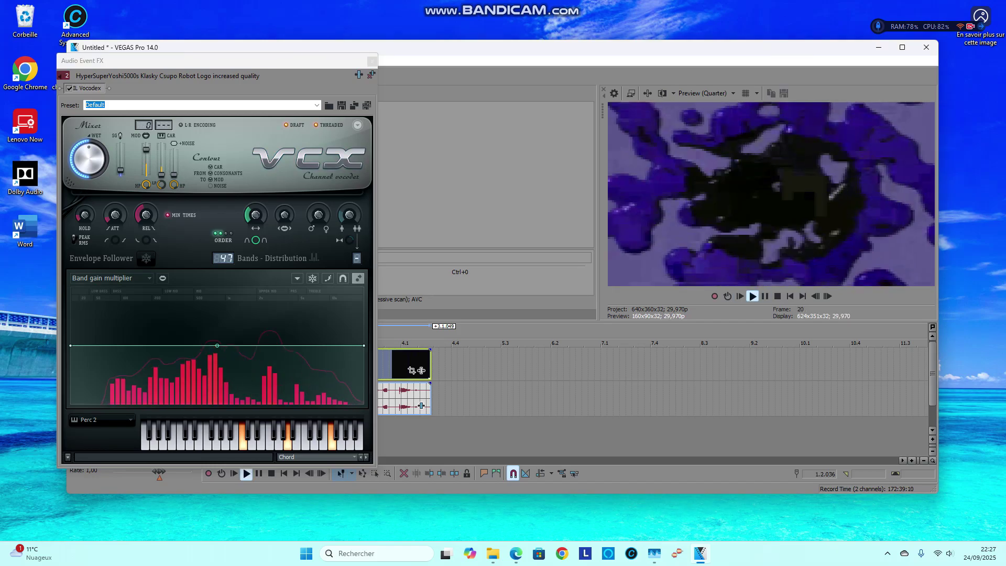
Browse further through the carrier presets and settle on Tao for playback.
{"action": "left_click", "coordinate": [764, 296]}
{"action": "left_click", "coordinate": [102, 420]}
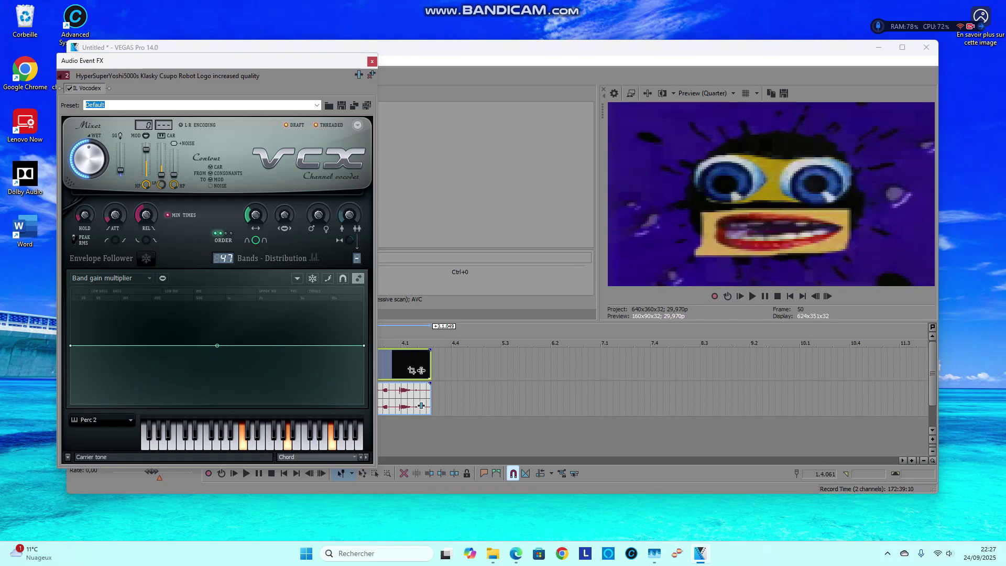
{"action": "key", "text": "Right"}
{"action": "key", "text": "Right"}
{"action": "key", "text": "Right"}
{"action": "key", "text": "Right"}
{"action": "key", "text": "Right"}
{"action": "key", "text": "Right"}
{"action": "key", "text": "Right"}
{"action": "key", "text": "Right"}
{"action": "key", "text": "Right"}
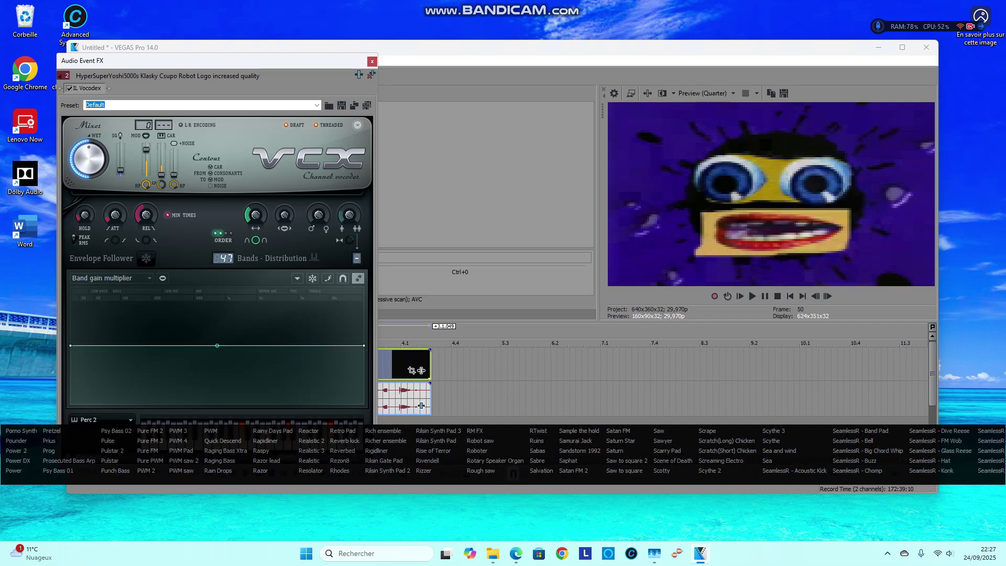
{"action": "key", "text": "Right"}
{"action": "key", "text": "Right"}
{"action": "key", "text": "Right"}
{"action": "key", "text": "Right"}
{"action": "key", "text": "Right"}
{"action": "key", "text": "Right"}
{"action": "key", "text": "Right"}
{"action": "key", "text": "Right"}
{"action": "key", "text": "Right"}
{"action": "key", "text": "Right"}
{"action": "key", "text": "Right"}
{"action": "key", "text": "Right"}
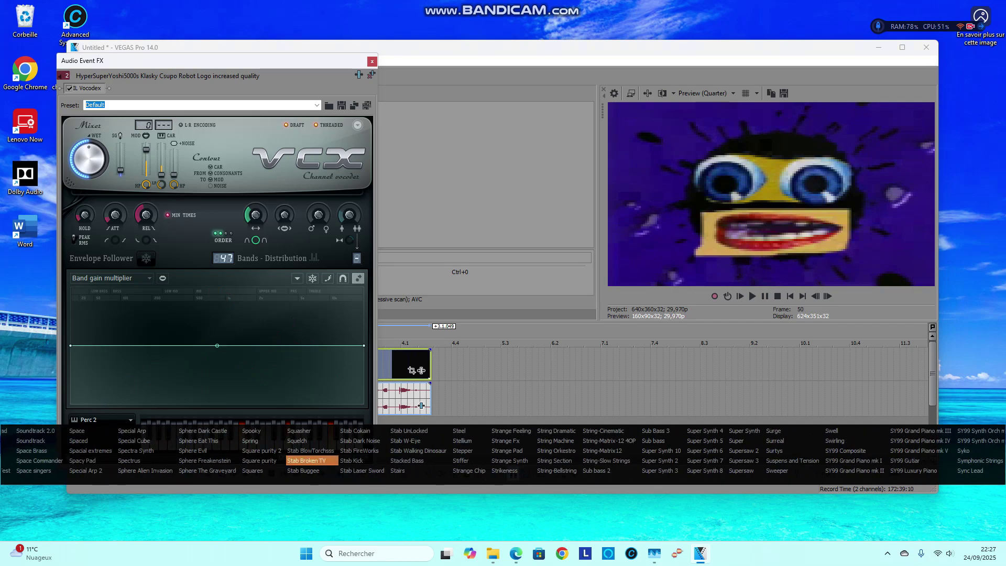
{"action": "key", "text": "Right"}
{"action": "key", "text": "Right"}
{"action": "key", "text": "Down"}
{"action": "key", "text": "Left"}
{"action": "key", "text": "Right"}
{"action": "key", "text": "Right"}
{"action": "key", "text": "Right"}
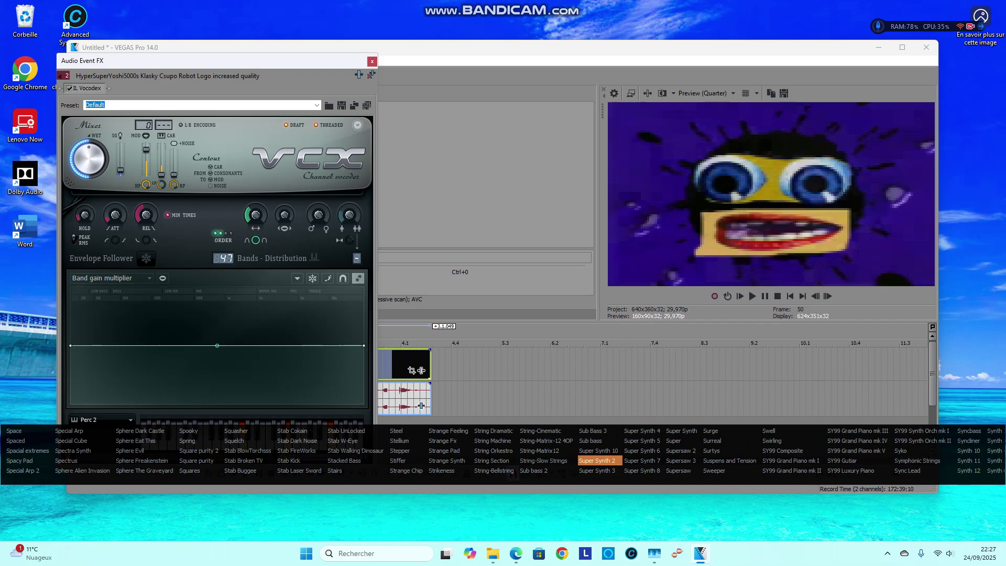
{"action": "key", "text": "Right"}
{"action": "key", "text": "Right"}
{"action": "key", "text": "Right"}
{"action": "key", "text": "Right"}
{"action": "key", "text": "Right"}
{"action": "key", "text": "Right"}
{"action": "key", "text": "Right"}
{"action": "key", "text": "Right"}
{"action": "key", "text": "Right"}
{"action": "key", "text": "Right"}
{"action": "key", "text": "Right"}
{"action": "key", "text": "Right"}
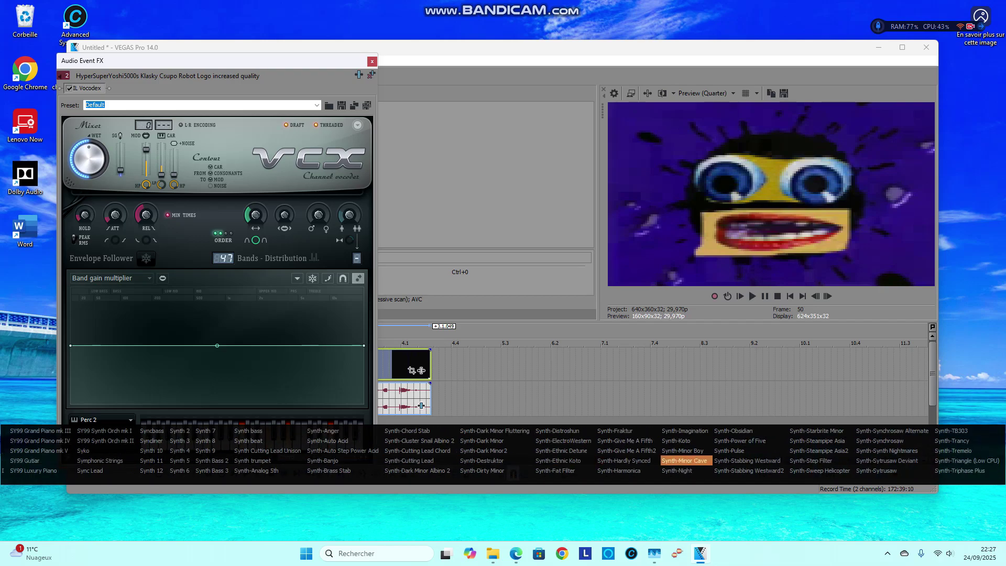
{"action": "key", "text": "Right"}
{"action": "key", "text": "Right"}
{"action": "key", "text": "Right"}
{"action": "key", "text": "Right"}
{"action": "key", "text": "Right"}
{"action": "key", "text": "Right"}
{"action": "key", "text": "Up"}
{"action": "key", "text": "Right"}
{"action": "key", "text": "Down"}
{"action": "key", "text": "Down"}
{"action": "key", "text": "Up"}
{"action": "key", "text": "Up"}
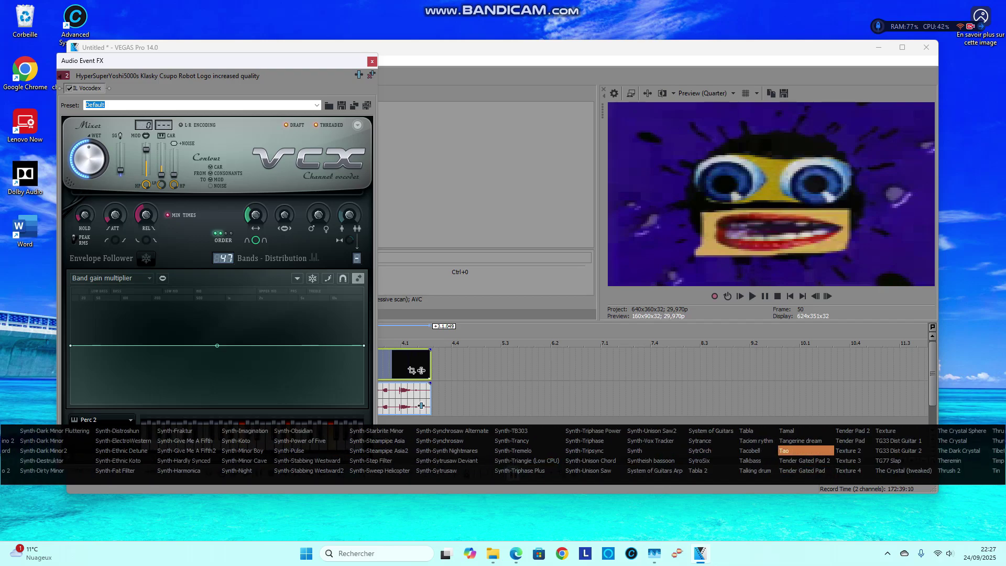
{"action": "key", "text": "Return"}
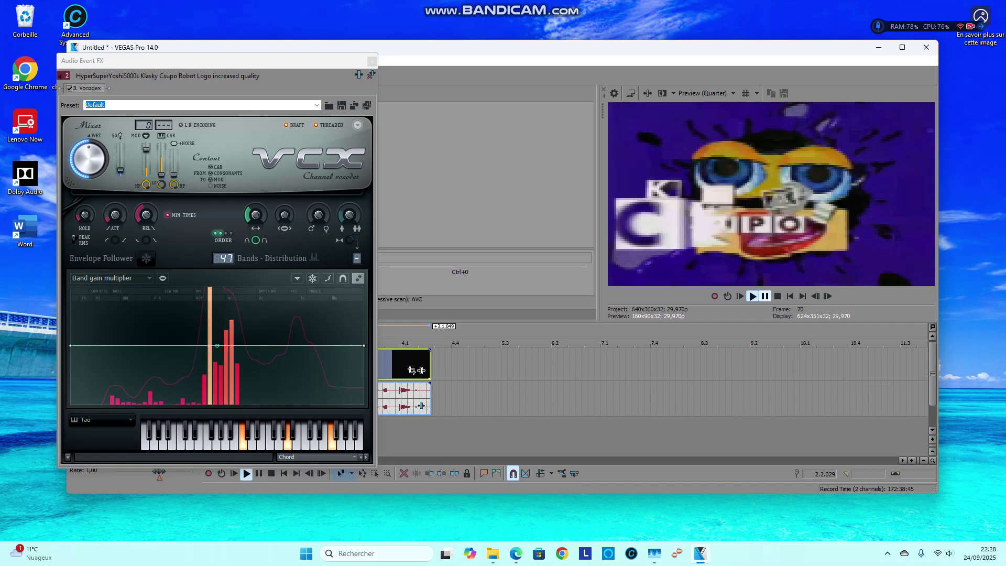
Switch the carrier to Synth-Distroshun and play the clip.
{"action": "left_click", "coordinate": [422, 405]}
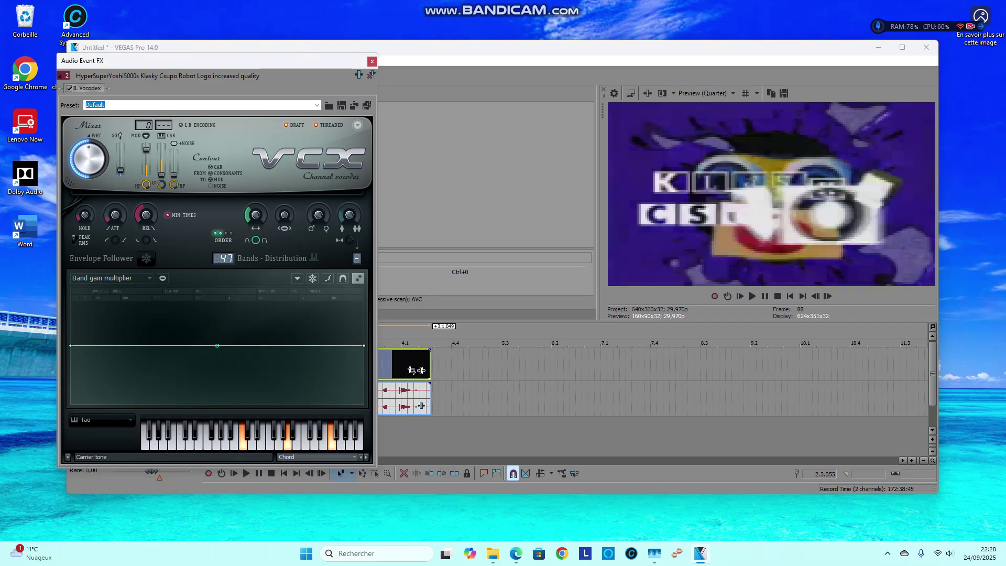
{"action": "key", "text": "alt+Down"}
{"action": "key", "text": "Right"}
{"action": "key", "text": "Return"}
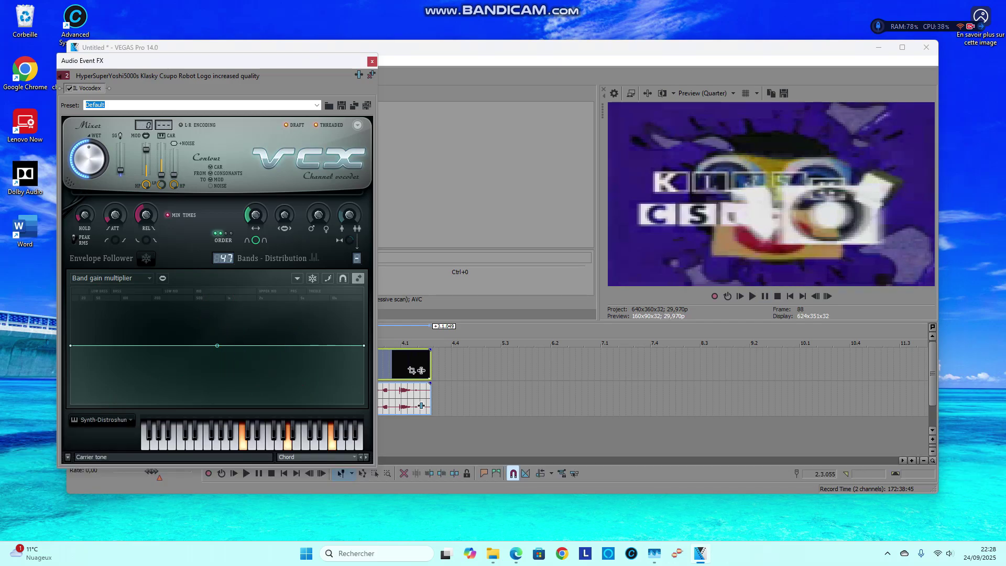
{"action": "key", "text": "space"}
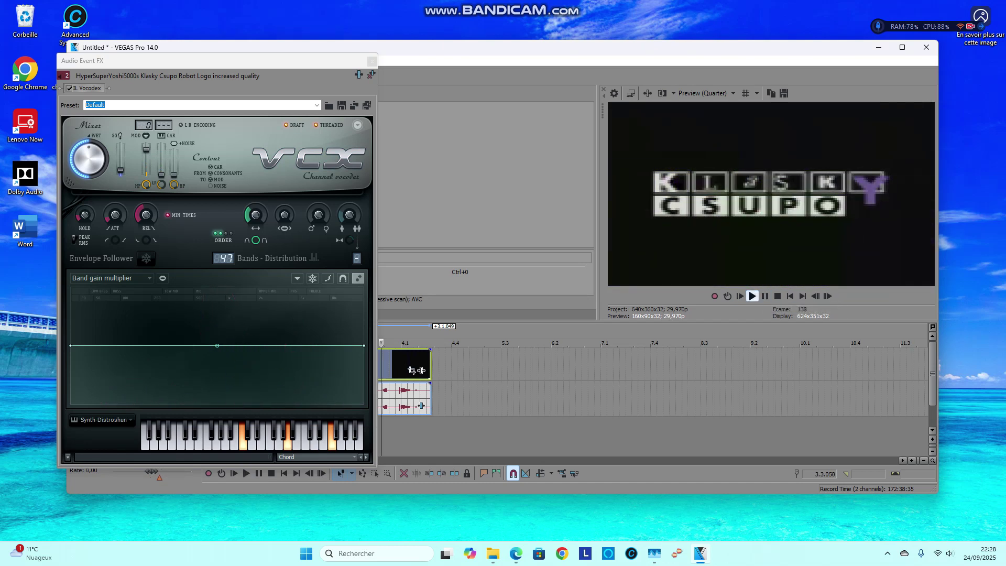
Preview the clip with the Wah 2 and You carrier tones.
{"action": "left_click", "coordinate": [102, 420]}
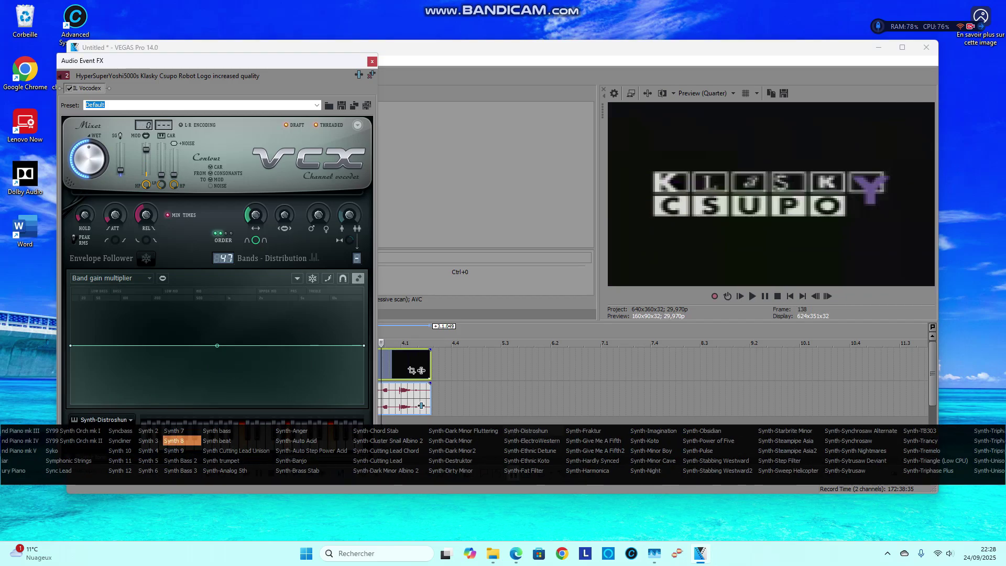
{"action": "scroll", "coordinate": [504, 451], "scroll_direction": "down", "scroll_amount": 5}
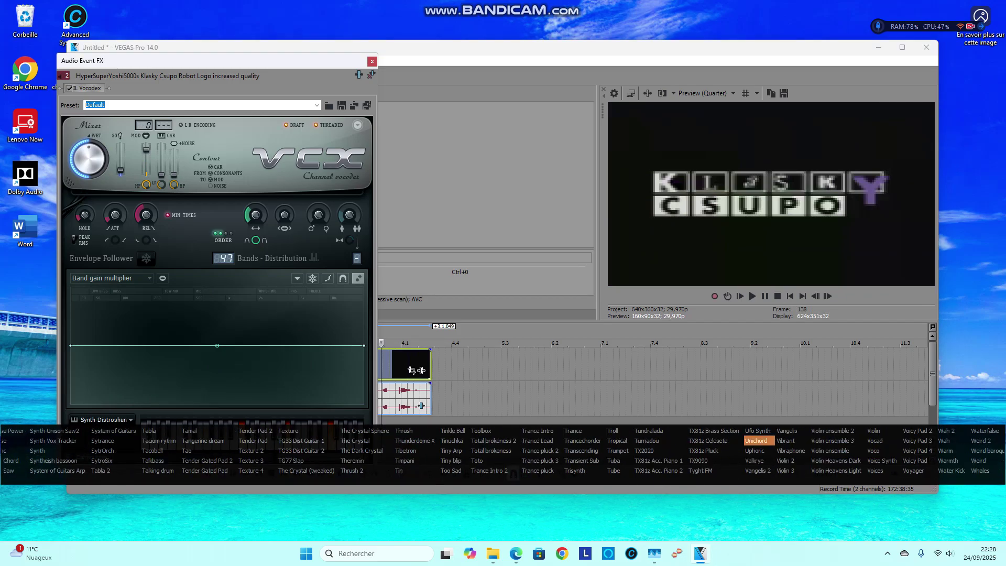
{"action": "left_click", "coordinate": [947, 432]}
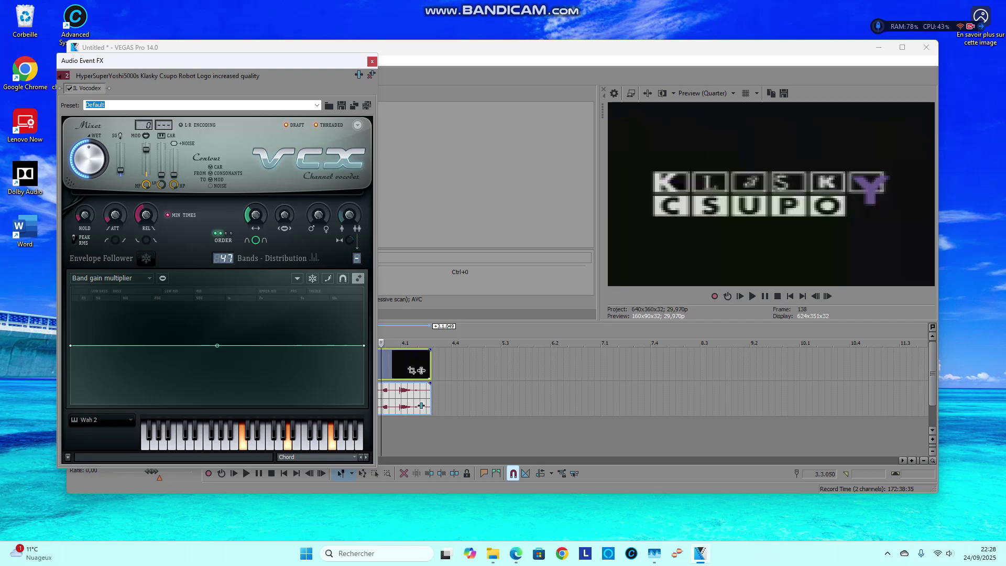
{"action": "left_click", "coordinate": [739, 296]}
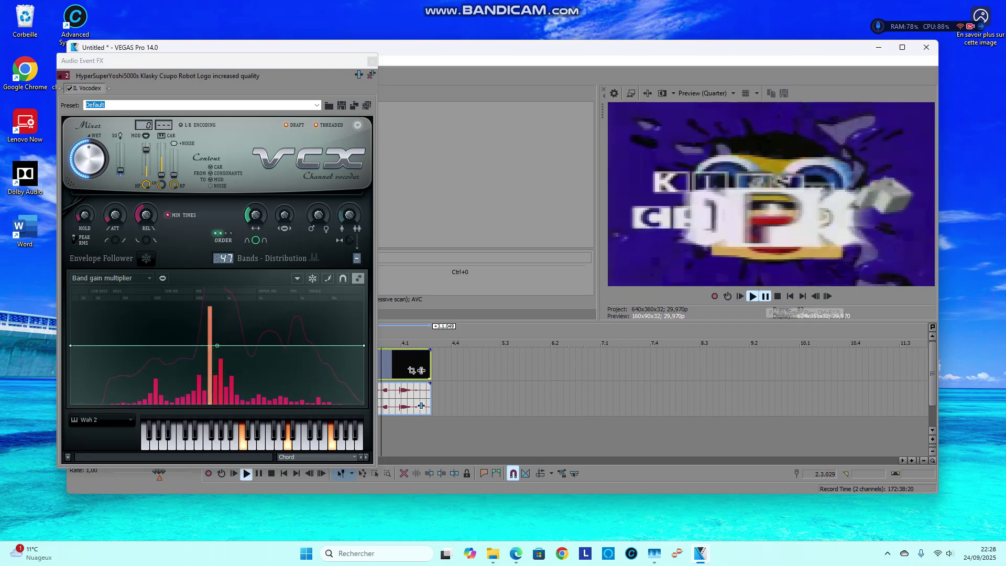
{"action": "key", "text": "Return"}
{"action": "left_click", "coordinate": [89, 419]}
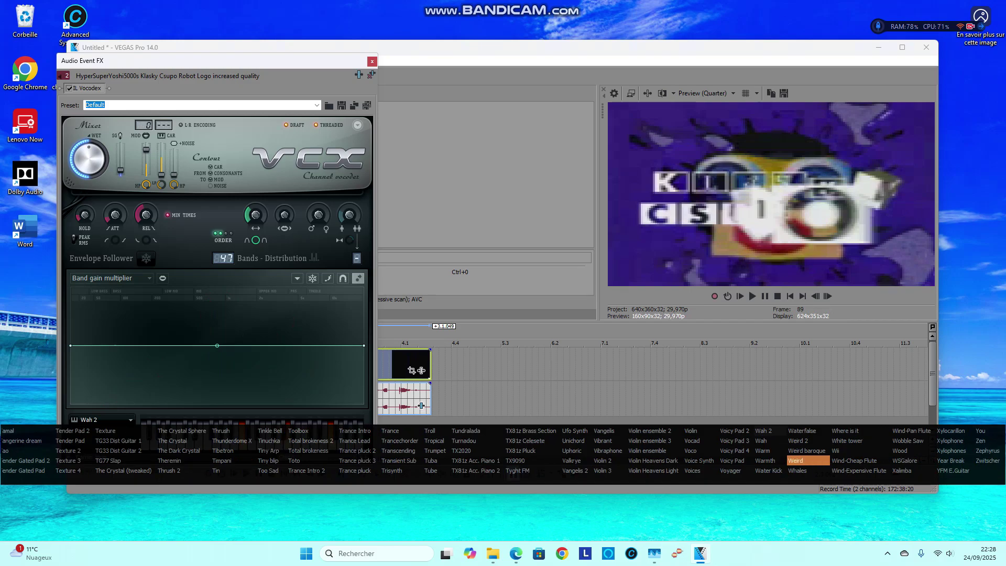
{"action": "left_click", "coordinate": [988, 430]}
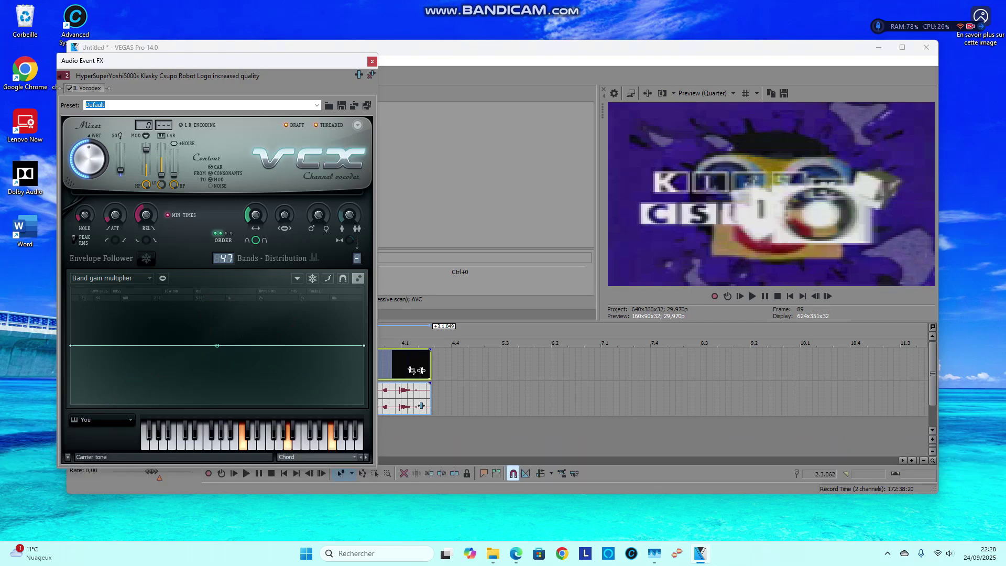
{"action": "left_click", "coordinate": [740, 296]}
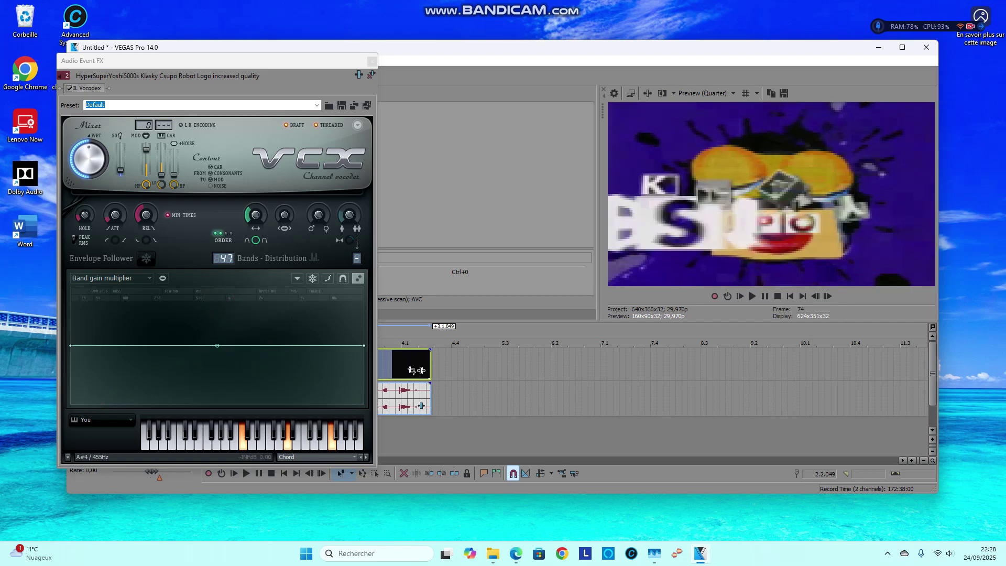
Choose TX9090 as the carrier, preview it, and reopen the preset list.
{"action": "left_click", "coordinate": [88, 419]}
{"action": "left_click", "coordinate": [516, 461]}
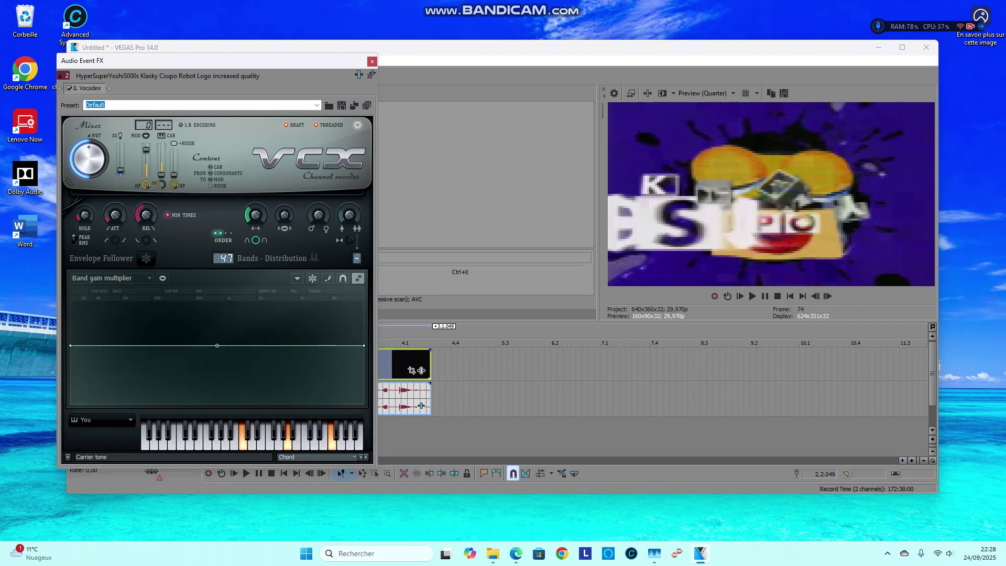
{"action": "left_click", "coordinate": [740, 296]}
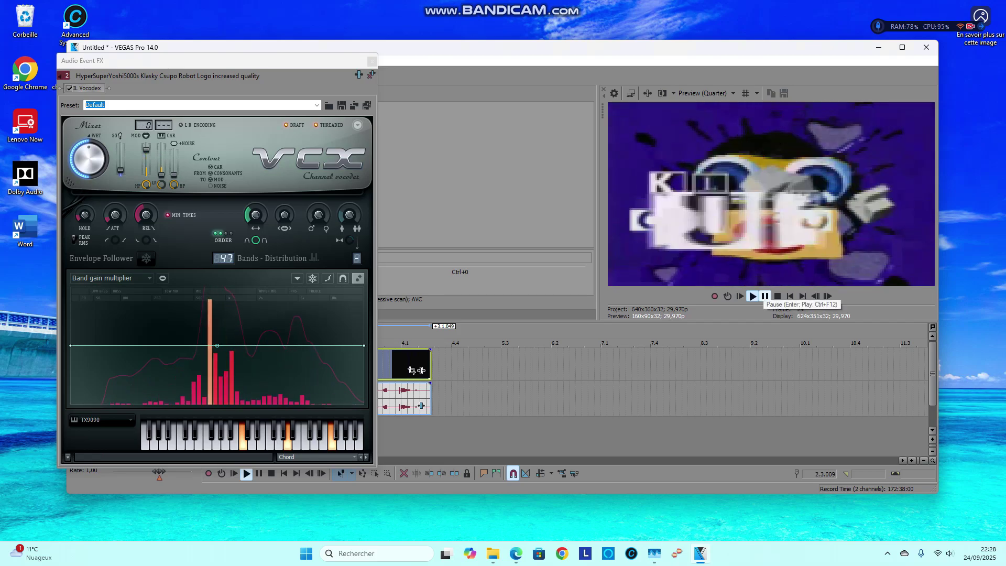
{"action": "left_click", "coordinate": [764, 296]}
{"action": "left_click", "coordinate": [100, 420]}
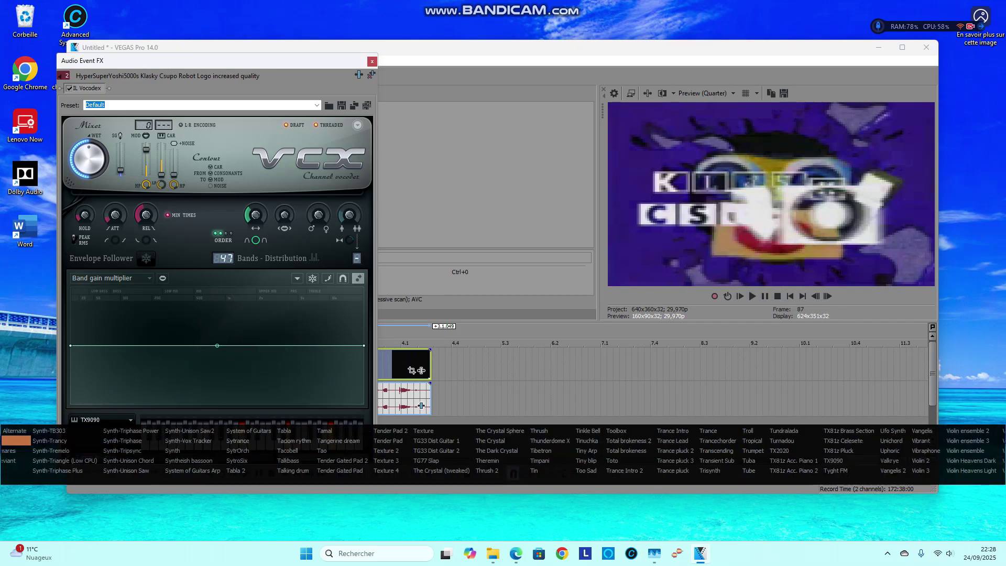
{"action": "scroll", "coordinate": [503, 451], "scroll_direction": "up", "scroll_amount": 8}
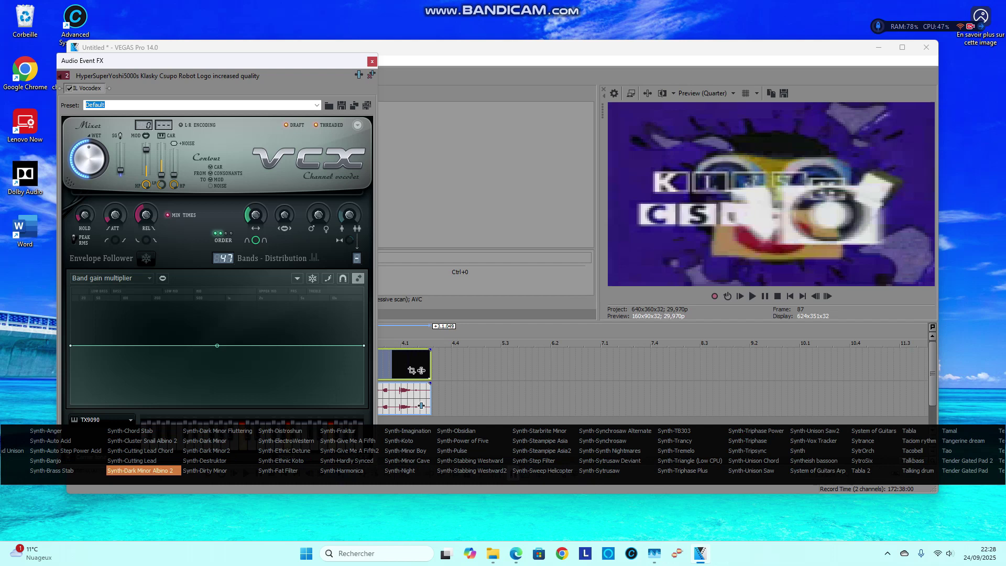
{"action": "scroll", "coordinate": [502, 451], "scroll_direction": "up", "scroll_amount": 2}
{"action": "scroll", "coordinate": [503, 451], "scroll_direction": "up", "scroll_amount": 2}
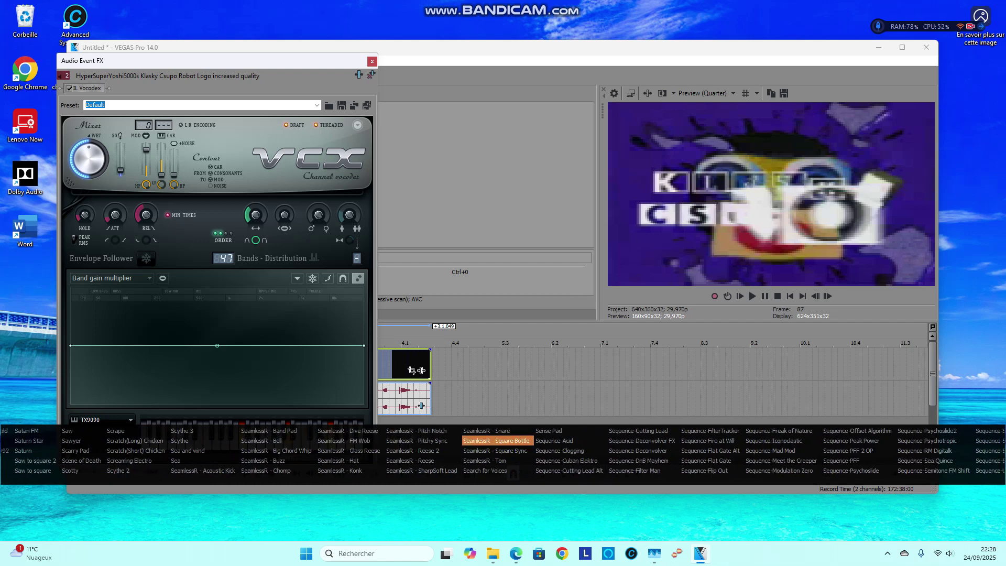
{"action": "scroll", "coordinate": [502, 451], "scroll_direction": "up", "scroll_amount": 2}
{"action": "scroll", "coordinate": [502, 451], "scroll_direction": "up", "scroll_amount": 2}
{"action": "scroll", "coordinate": [503, 450], "scroll_direction": "up", "scroll_amount": 2}
{"action": "scroll", "coordinate": [503, 450], "scroll_direction": "up", "scroll_amount": 2}
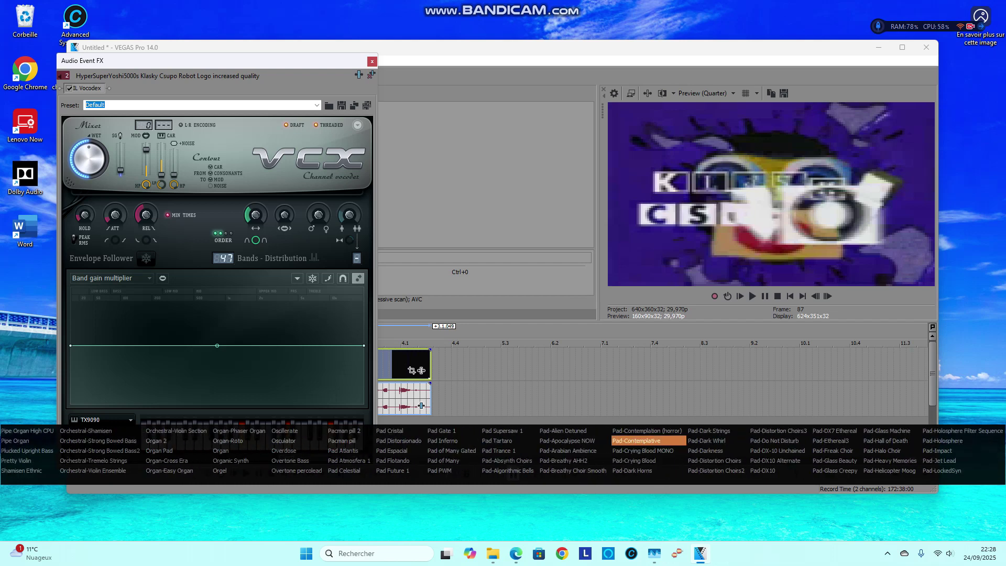
{"action": "scroll", "coordinate": [504, 451], "scroll_direction": "up", "scroll_amount": 2}
{"action": "scroll", "coordinate": [503, 450], "scroll_direction": "up", "scroll_amount": 2}
{"action": "scroll", "coordinate": [503, 450], "scroll_direction": "up", "scroll_amount": 2}
{"action": "scroll", "coordinate": [503, 450], "scroll_direction": "up", "scroll_amount": 2}
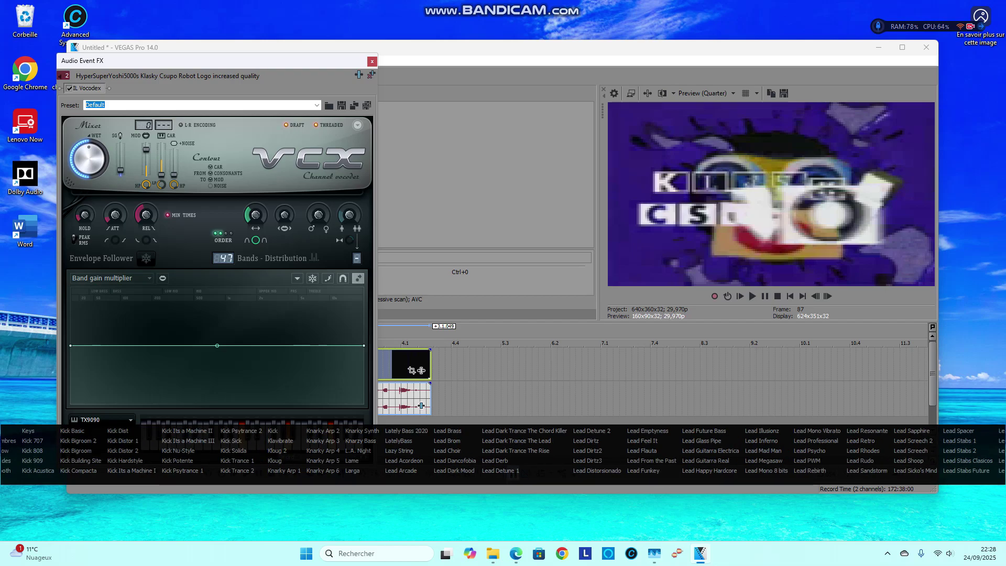
{"action": "scroll", "coordinate": [503, 450], "scroll_direction": "up", "scroll_amount": 2}
{"action": "scroll", "coordinate": [503, 450], "scroll_direction": "up", "scroll_amount": 2}
{"action": "scroll", "coordinate": [503, 450], "scroll_direction": "up", "scroll_amount": 2}
{"action": "scroll", "coordinate": [503, 450], "scroll_direction": "up", "scroll_amount": 2}
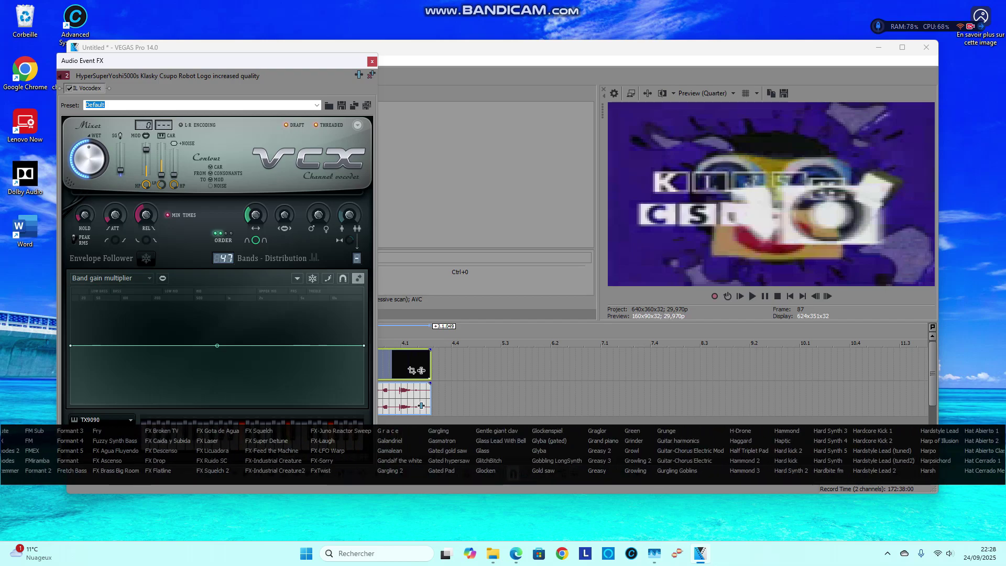
{"action": "scroll", "coordinate": [503, 450], "scroll_direction": "up", "scroll_amount": 2}
{"action": "scroll", "coordinate": [504, 450], "scroll_direction": "up", "scroll_amount": 2}
{"action": "scroll", "coordinate": [503, 450], "scroll_direction": "down", "scroll_amount": 3}
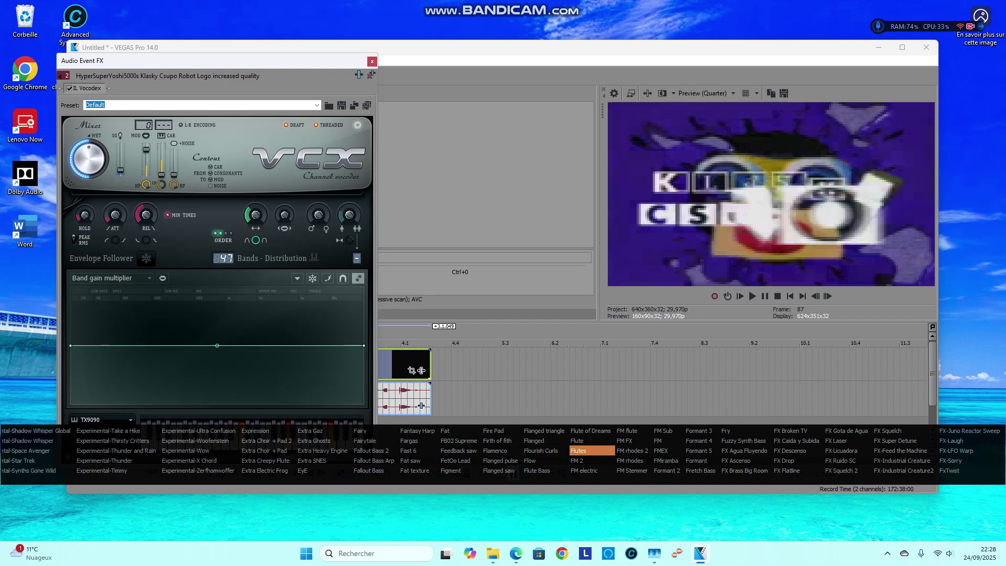
{"action": "left_click", "coordinate": [579, 441]}
Preview the Flute carrier, then switch to Drum and play it.
{"action": "left_click", "coordinate": [740, 297]}
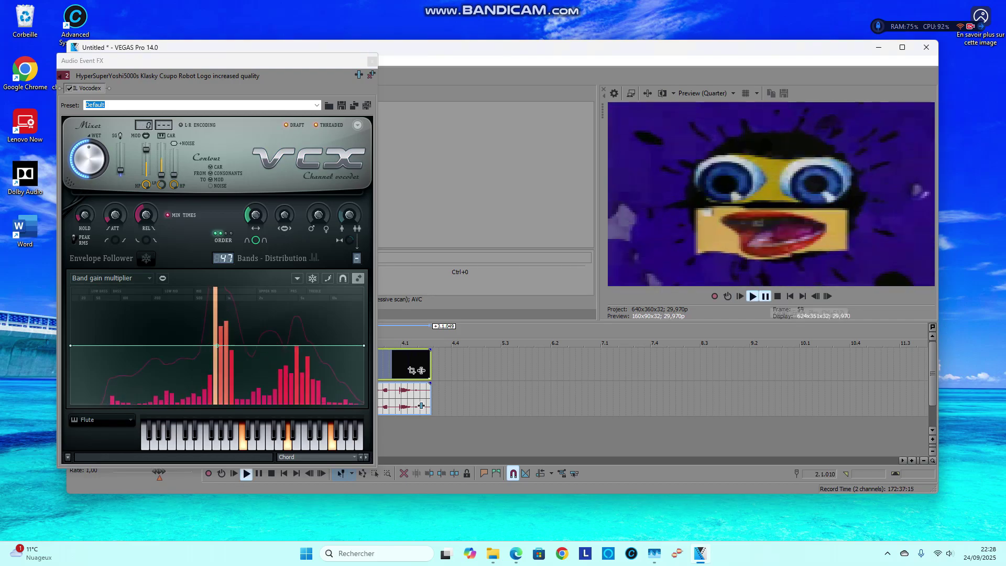
{"action": "left_click", "coordinate": [103, 419]}
{"action": "scroll", "coordinate": [504, 451], "scroll_direction": "up", "scroll_amount": 3}
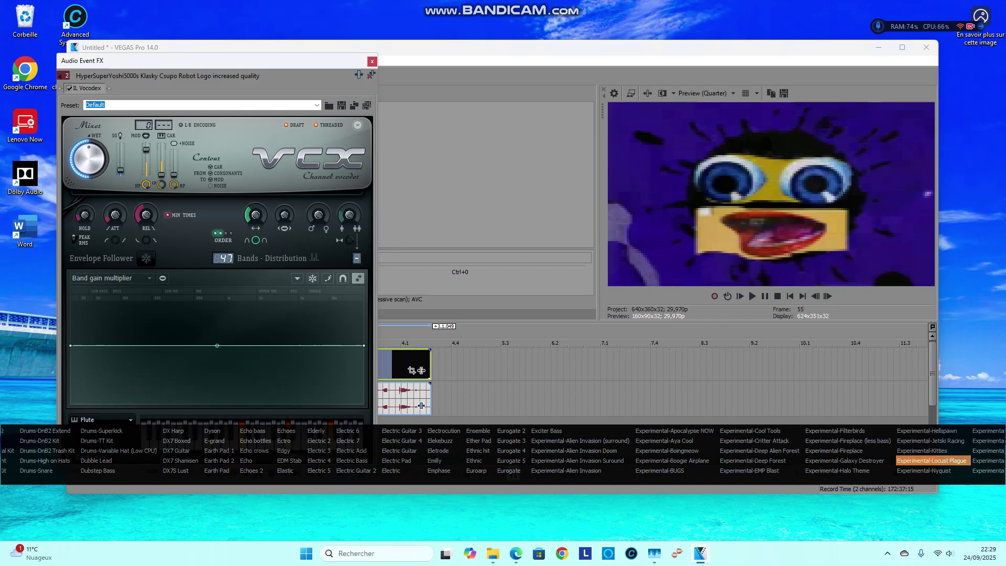
{"action": "scroll", "coordinate": [503, 450], "scroll_direction": "up", "scroll_amount": 2}
{"action": "left_click", "coordinate": [102, 441]}
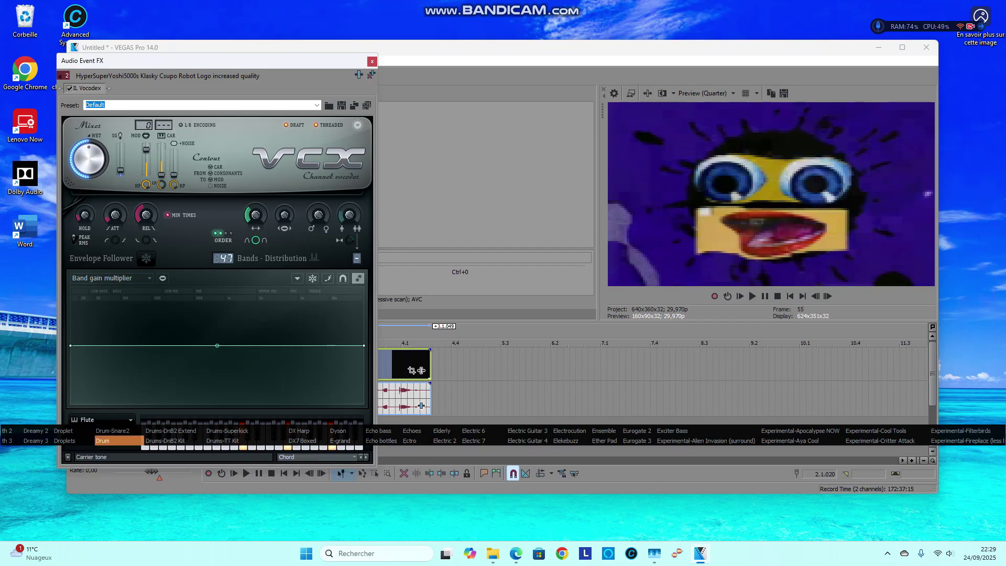
{"action": "key", "text": "space"}
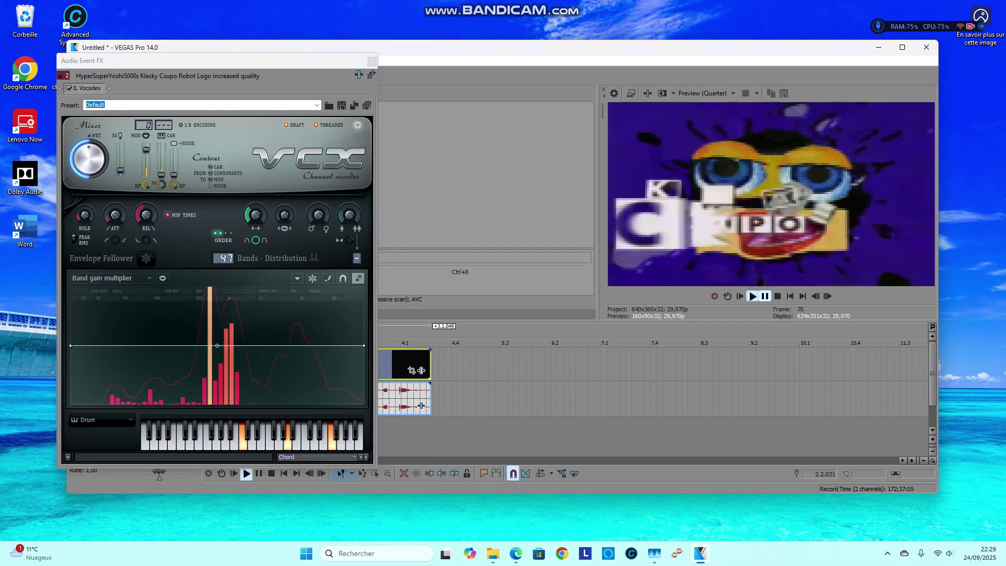
{"action": "key", "text": "Return"}
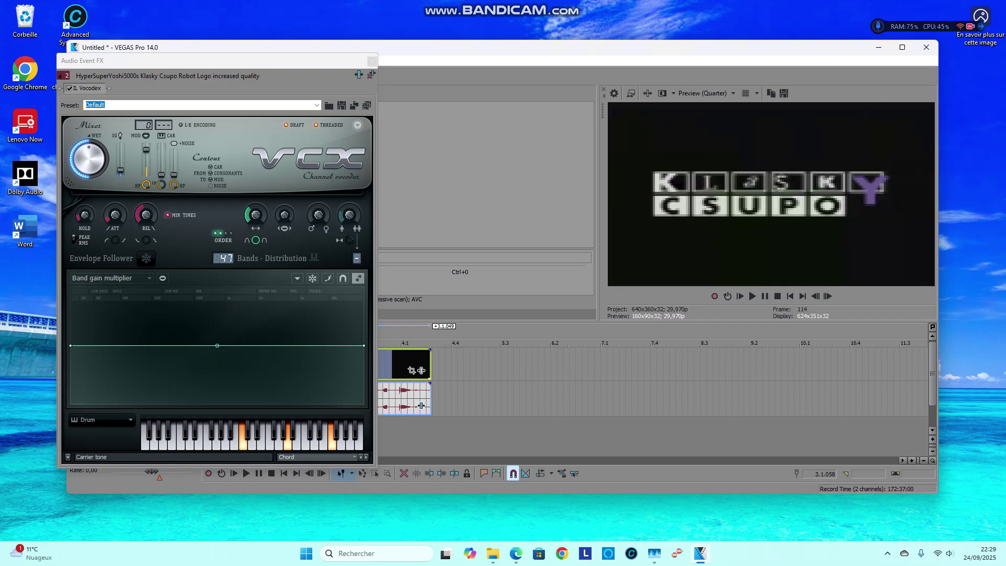
Preview the clip with carrier presets 3 and 4.
{"action": "left_click", "coordinate": [102, 419]}
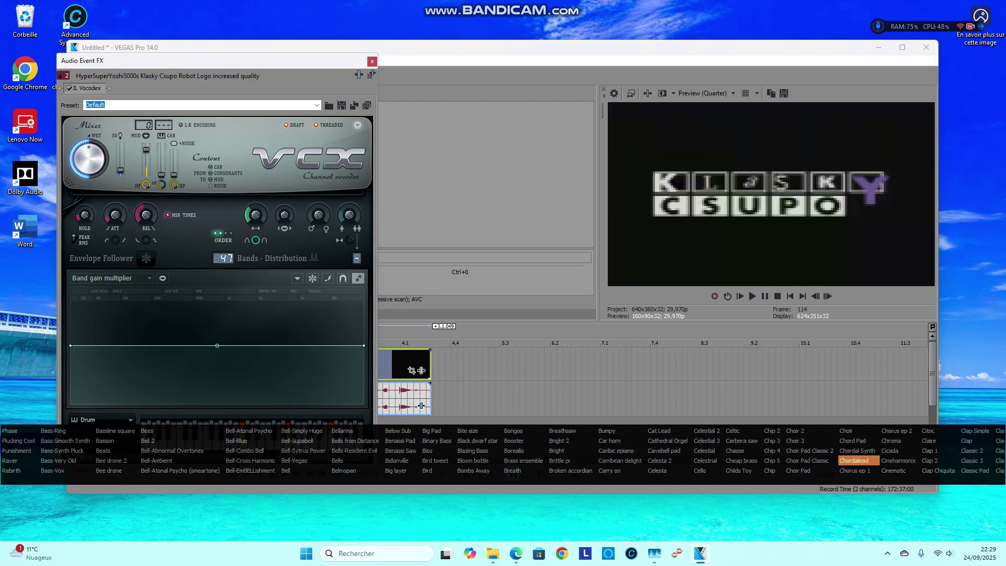
{"action": "scroll", "coordinate": [503, 451], "scroll_direction": "up", "scroll_amount": 5}
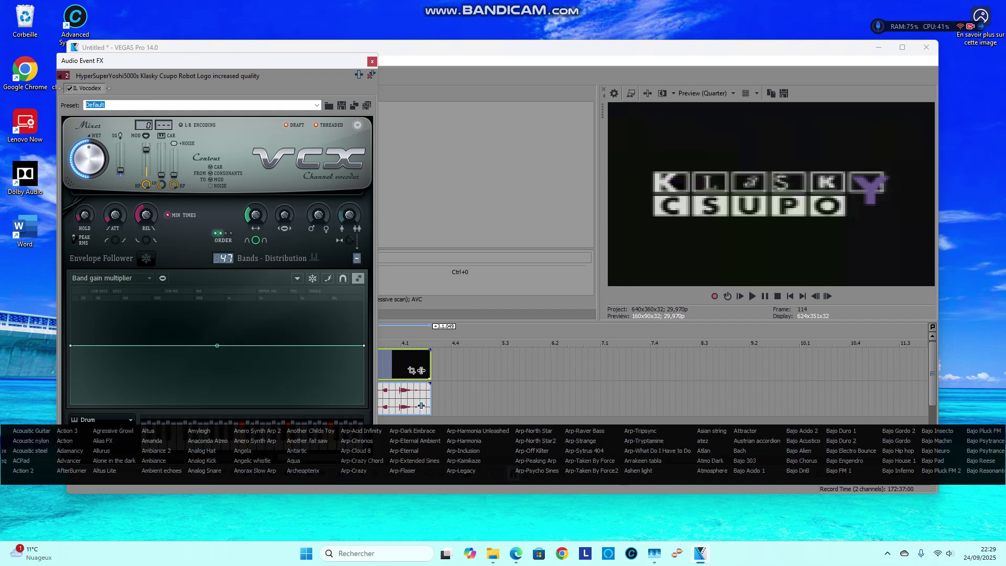
{"action": "scroll", "coordinate": [369, 451], "scroll_direction": "up", "scroll_amount": 2}
{"action": "scroll", "coordinate": [369, 450], "scroll_direction": "up", "scroll_amount": 2}
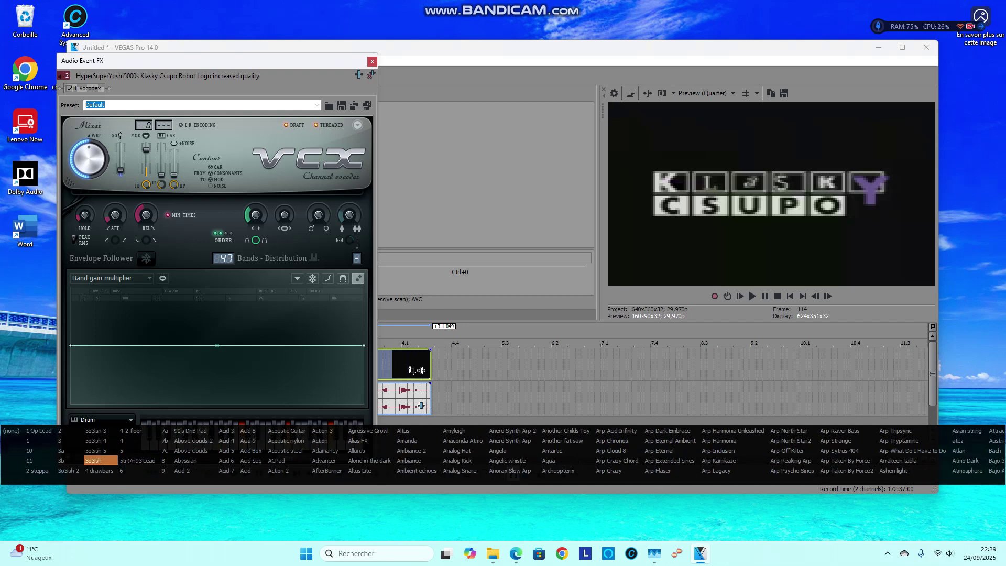
{"action": "left_click", "coordinate": [71, 441]}
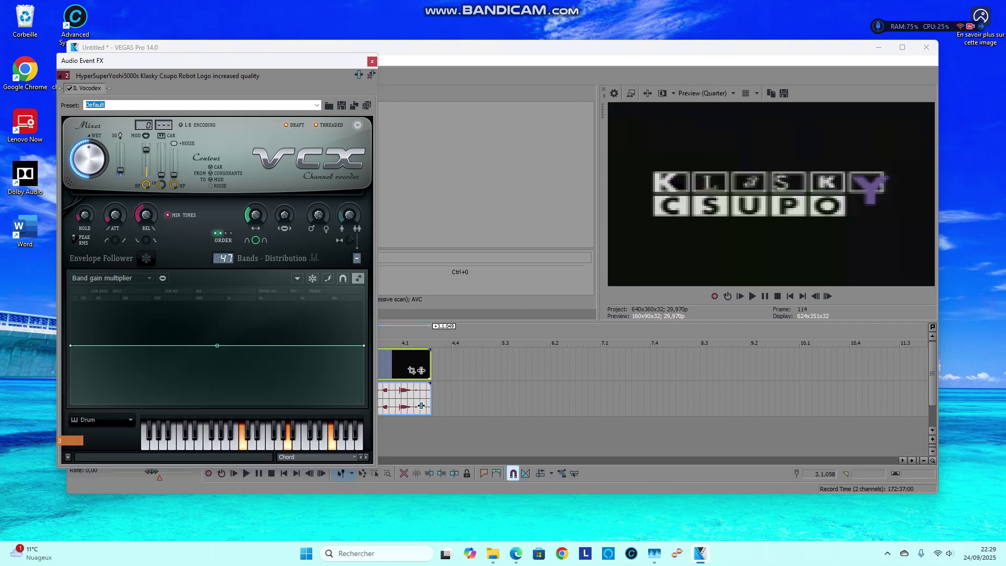
{"action": "key", "text": "space"}
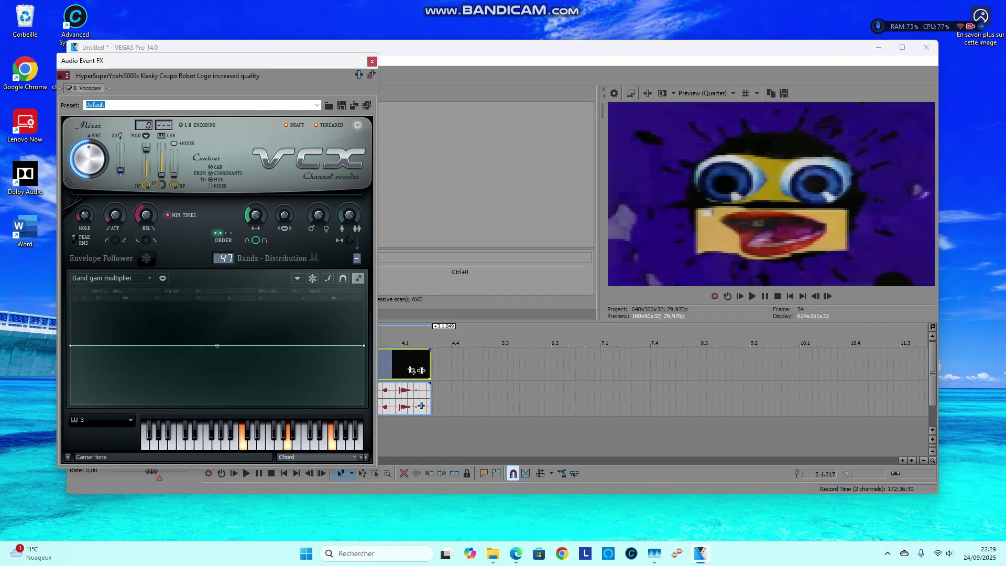
{"action": "left_click", "coordinate": [101, 420]}
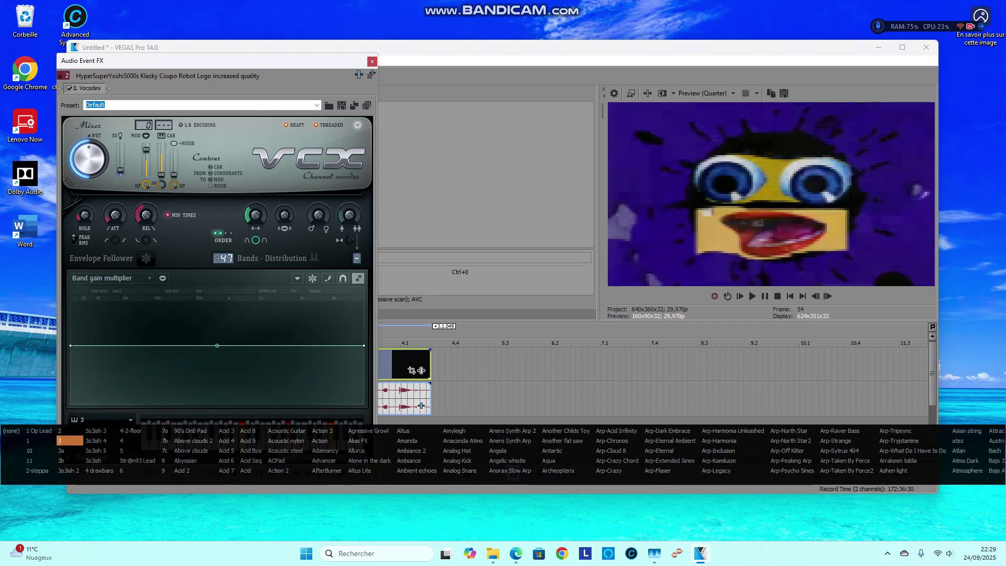
{"action": "key", "text": "Down"}
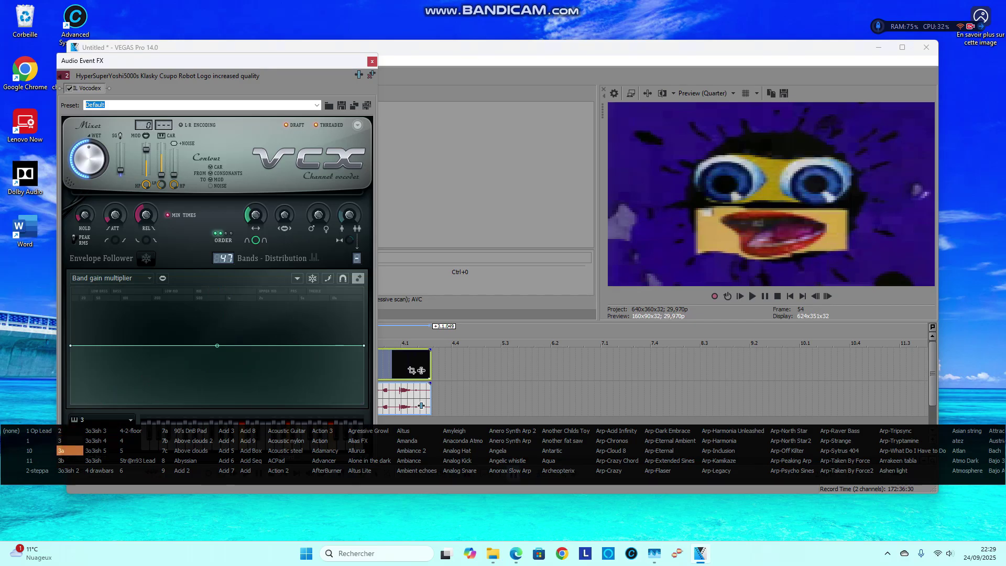
{"action": "key", "text": "Up"}
{"action": "key", "text": "Return"}
{"action": "key", "text": "space"}
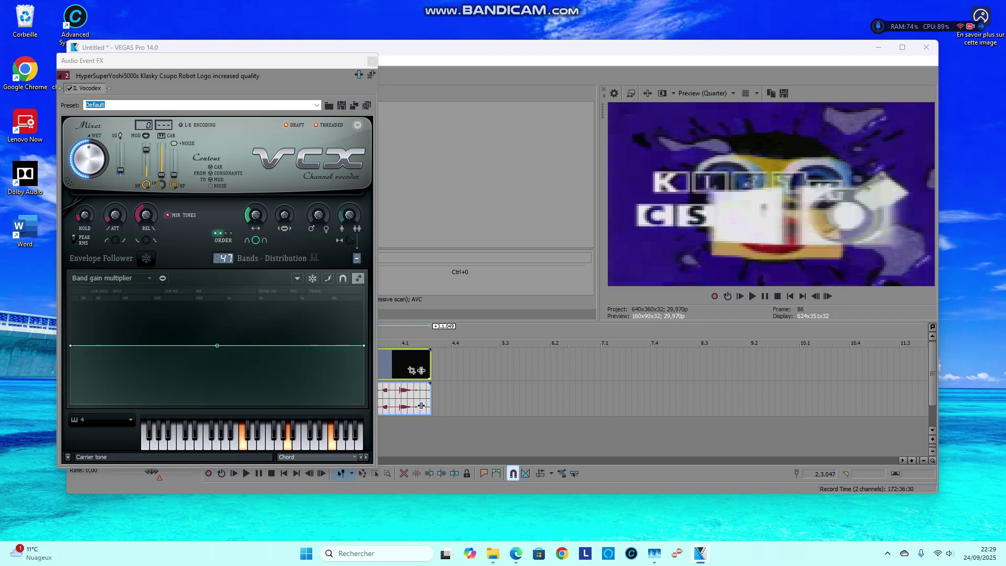
Settle on 3o3ish 3, preview it, and close the Audio Event FX window.
{"action": "left_click", "coordinate": [100, 420]}
{"action": "key", "text": "Up"}
{"action": "key", "text": "Return"}
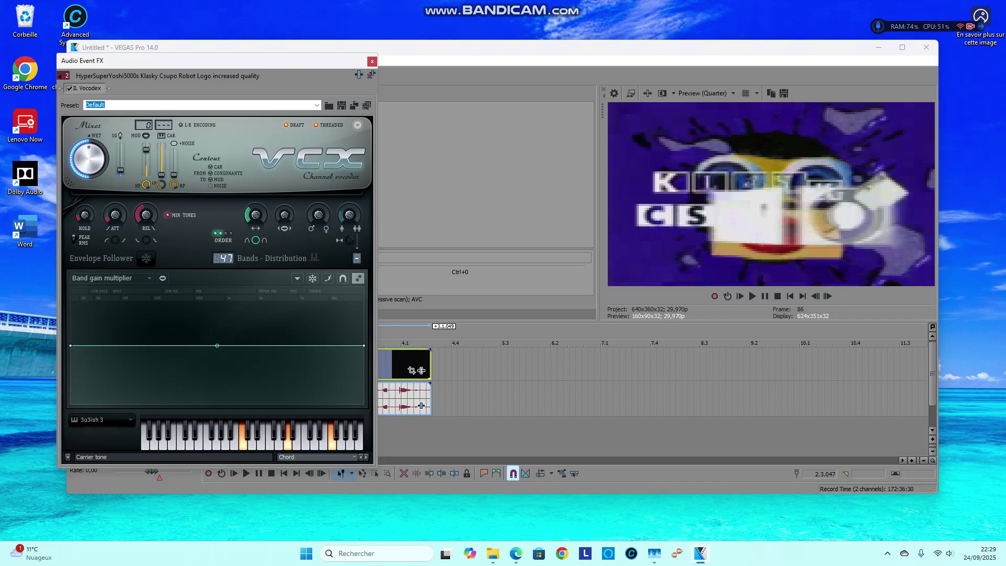
{"action": "key", "text": "space"}
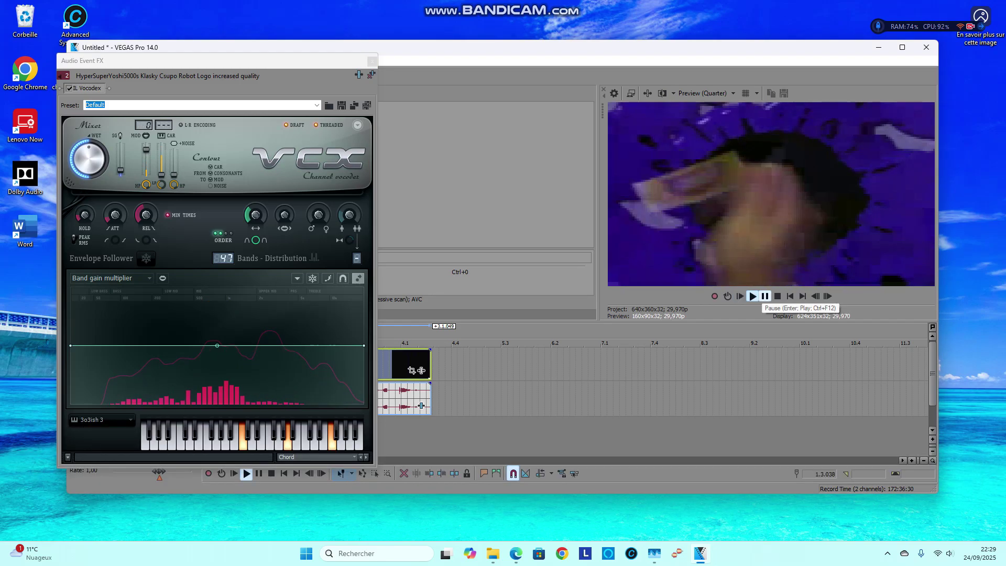
{"action": "key", "text": "Return"}
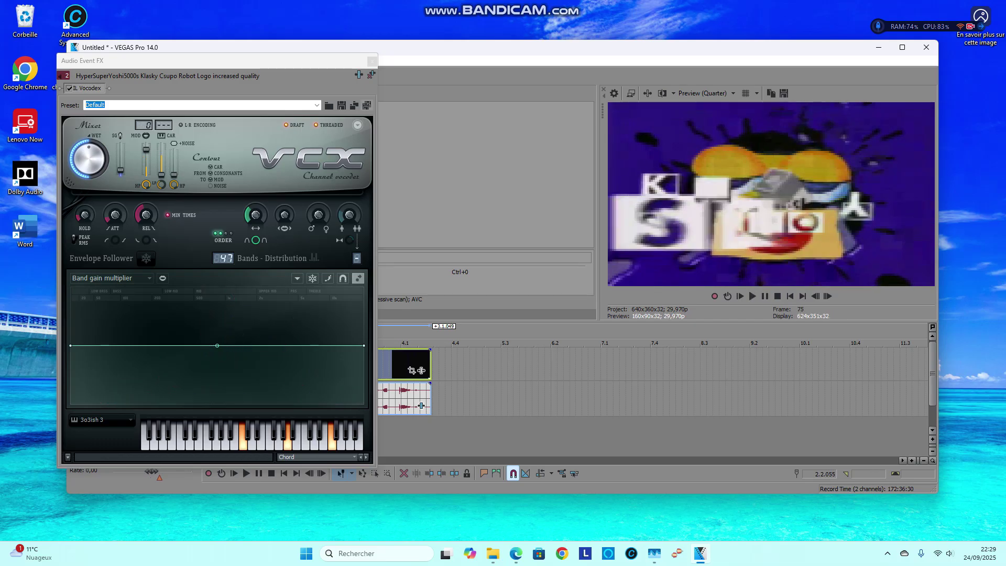
{"action": "key", "text": "alt+F4"}
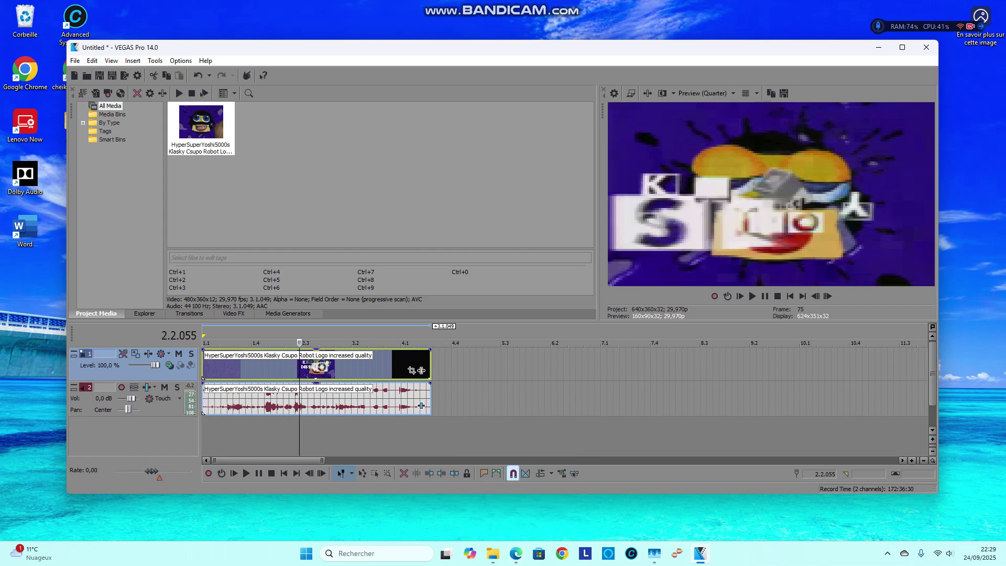
Bring Edge to the front on the Softradar Sytrus download page.
{"action": "left_click", "coordinate": [516, 553]}
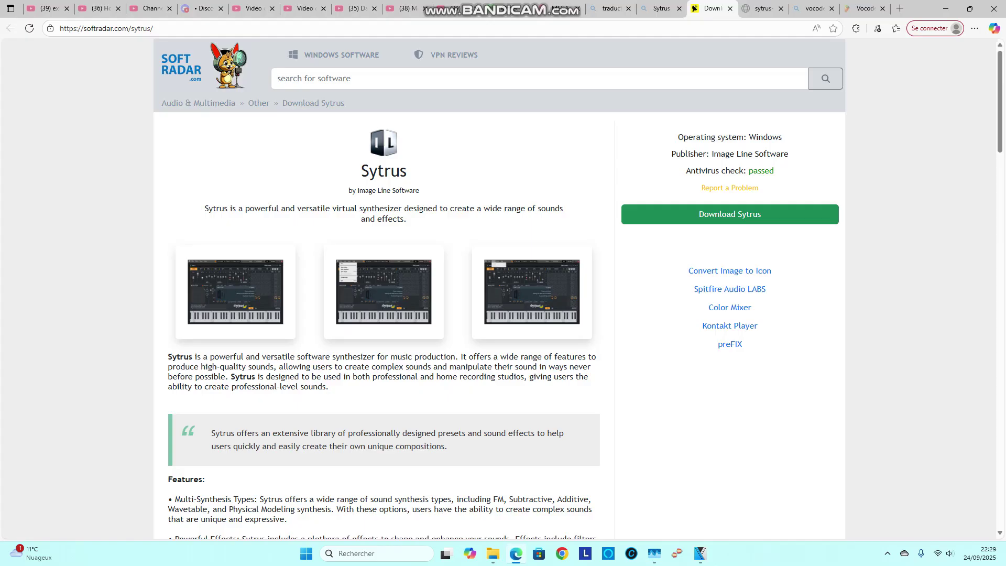